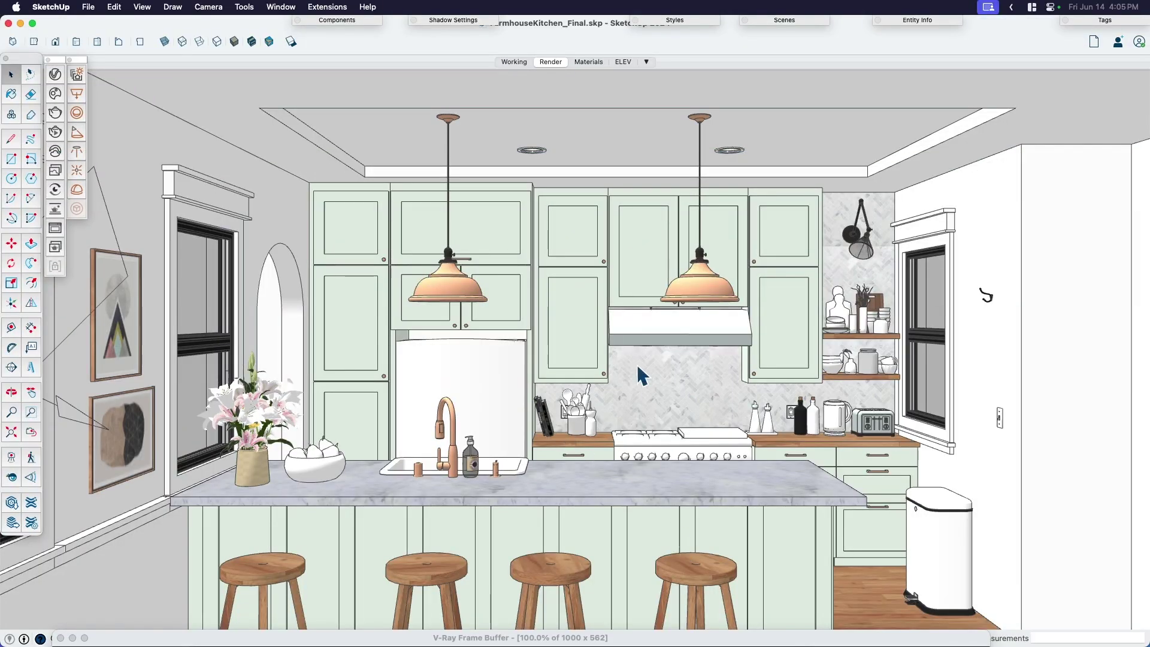
- Switch to the 3.1_Gaps and Reveals model and inspect the tall cabinet's top front corner up close
{"action": "mouse_move", "coordinate": [580, 398]}
{"action": "middle_mouse_down"}
{"action": "mouse_move", "coordinate": [488, 385]}
{"action": "mouse_move", "coordinate": [570, 318]}
{"action": "mouse_move", "coordinate": [680, 360]}
{"action": "mouse_move", "coordinate": [554, 380]}
{"action": "mouse_move", "coordinate": [557, 398]}
{"action": "middle_mouse_up"}
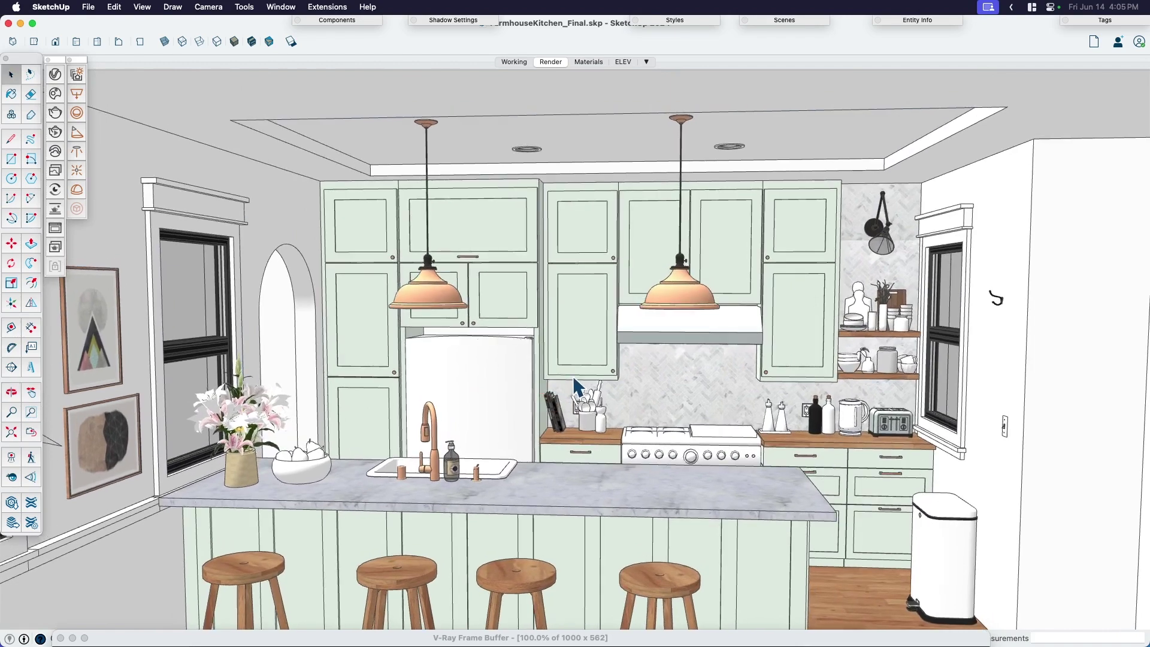
{"action": "key", "text": "ctrl+Up"}
{"action": "left_click", "coordinate": [511, 429]}
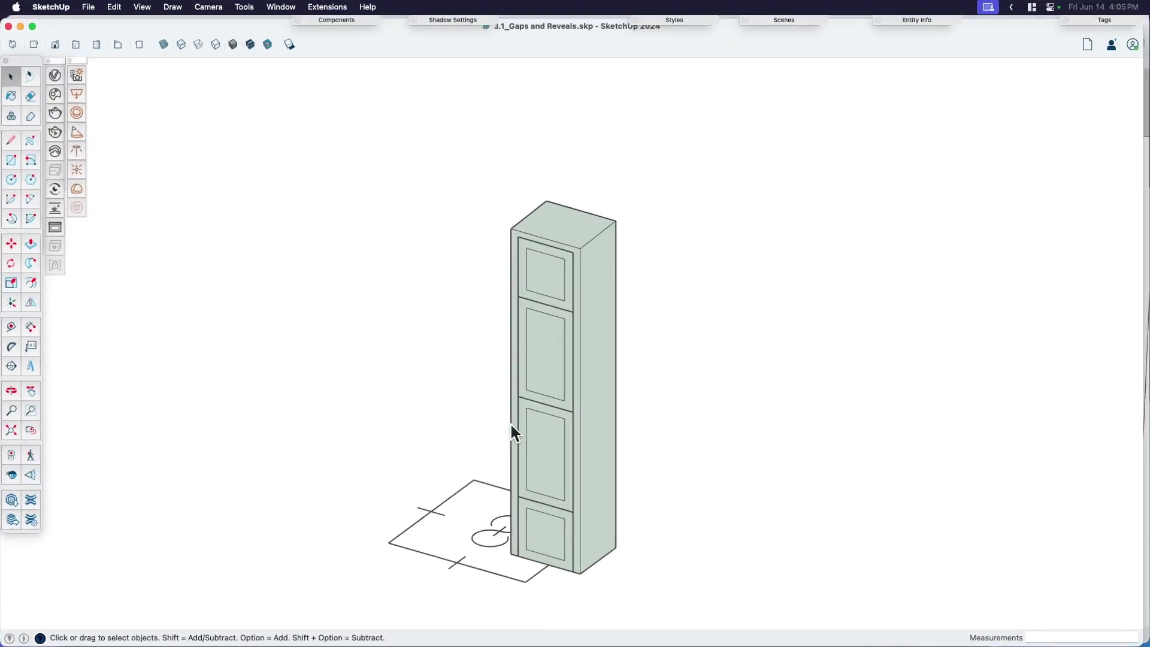
{"action": "left_click", "coordinate": [568, 312]}
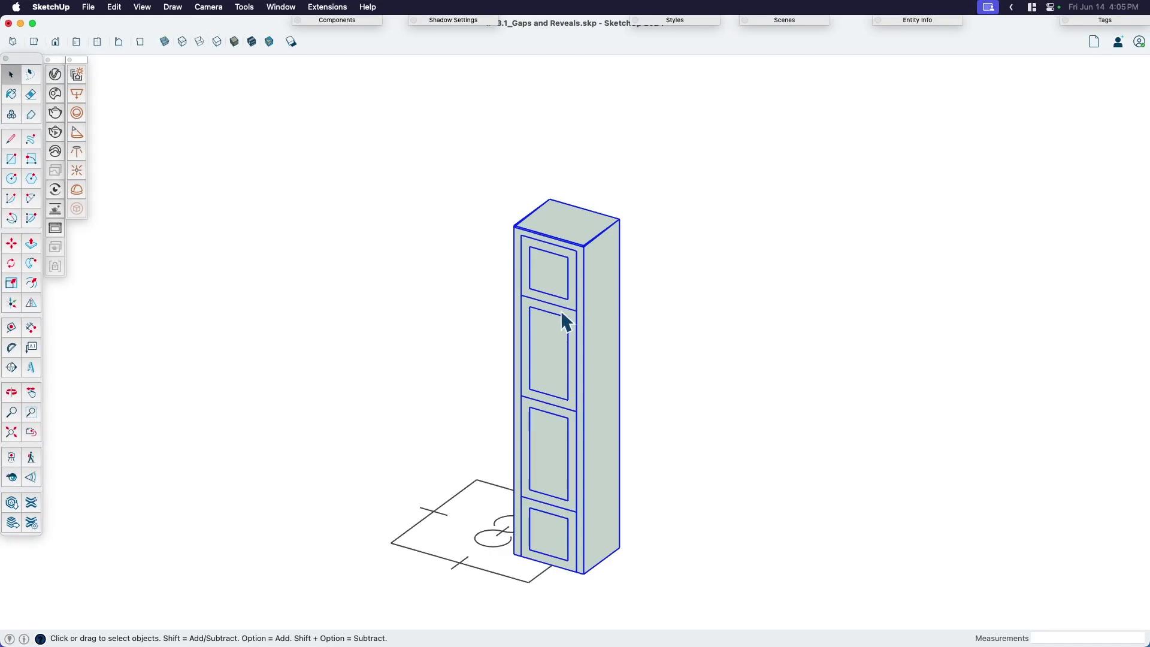
{"action": "scroll", "coordinate": [579, 264], "scroll_direction": "up", "scroll_amount": 5}
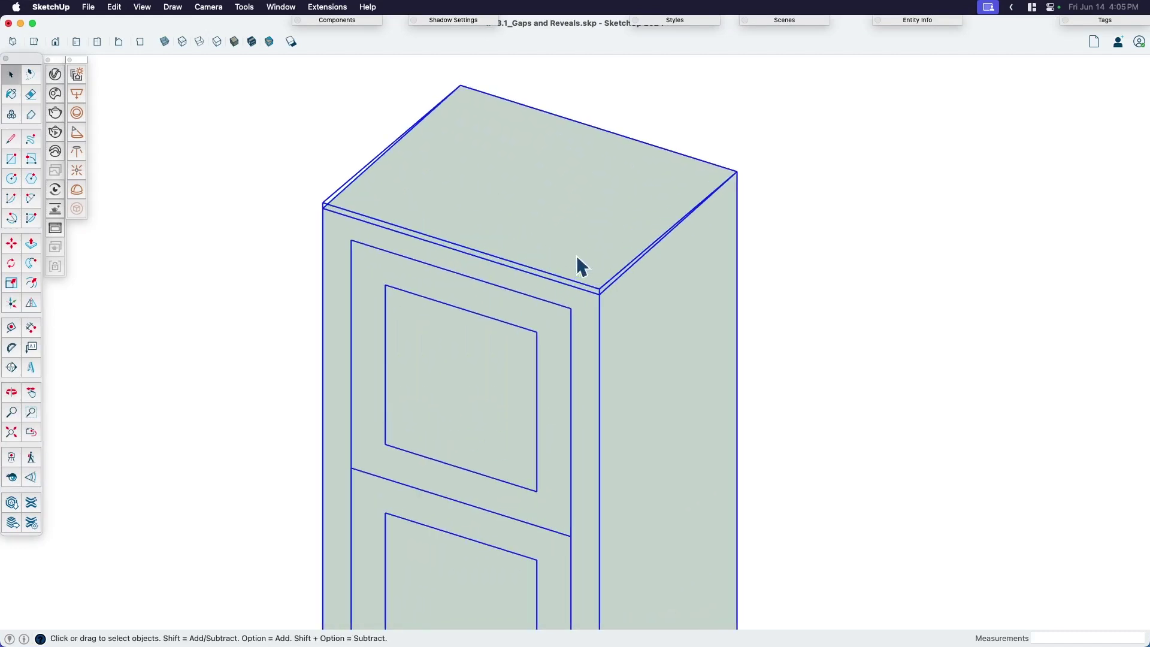
{"action": "middle_click_drag", "start_coordinate": [577, 254], "coordinate": [367, 249], "text": "shift"}
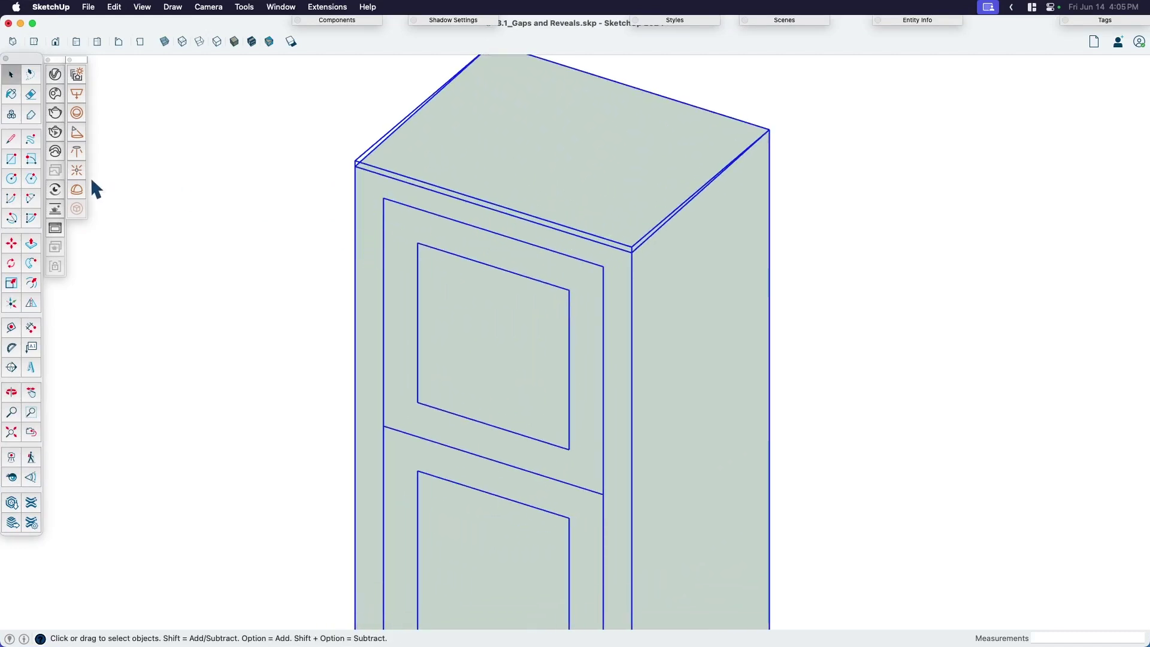
{"action": "scroll", "coordinate": [517, 190], "scroll_direction": "up", "scroll_amount": 3}
{"action": "middle_click_drag", "start_coordinate": [537, 256], "coordinate": [624, 383], "text": "shift"}
{"action": "scroll", "coordinate": [470, 296], "scroll_direction": "up", "scroll_amount": 3}
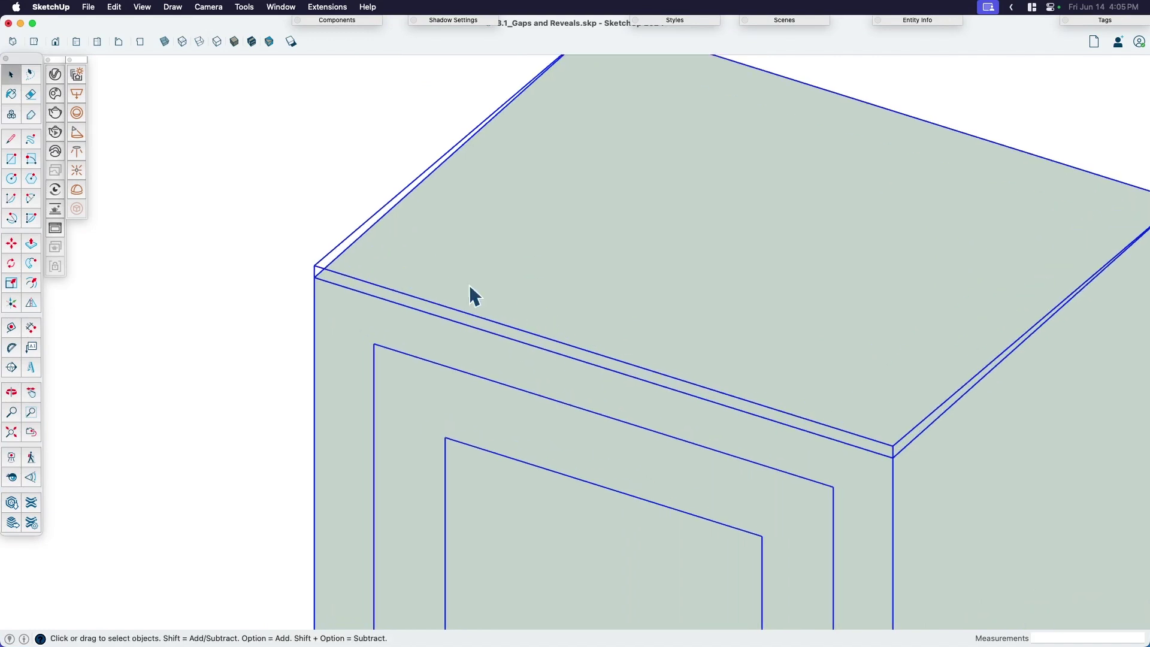
{"action": "left_click", "coordinate": [280, 185]}
- Open the V-Ray Asset Editor and expand both Bump sections of Material1
{"action": "key", "text": "b"}
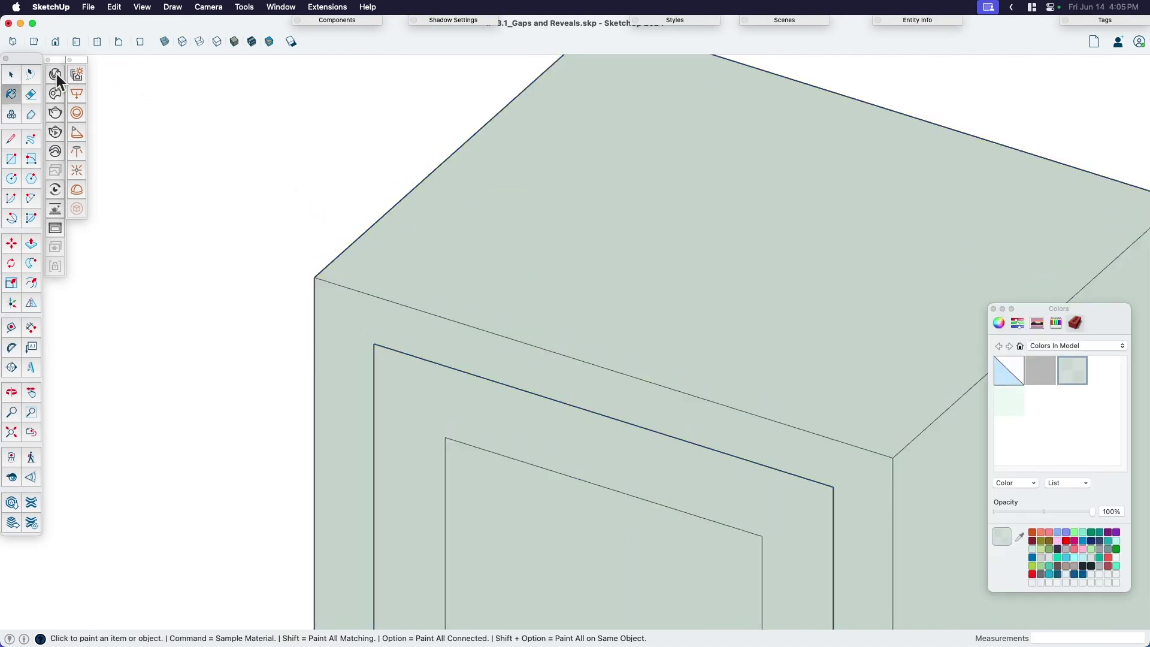
{"action": "left_click", "coordinate": [55, 74]}
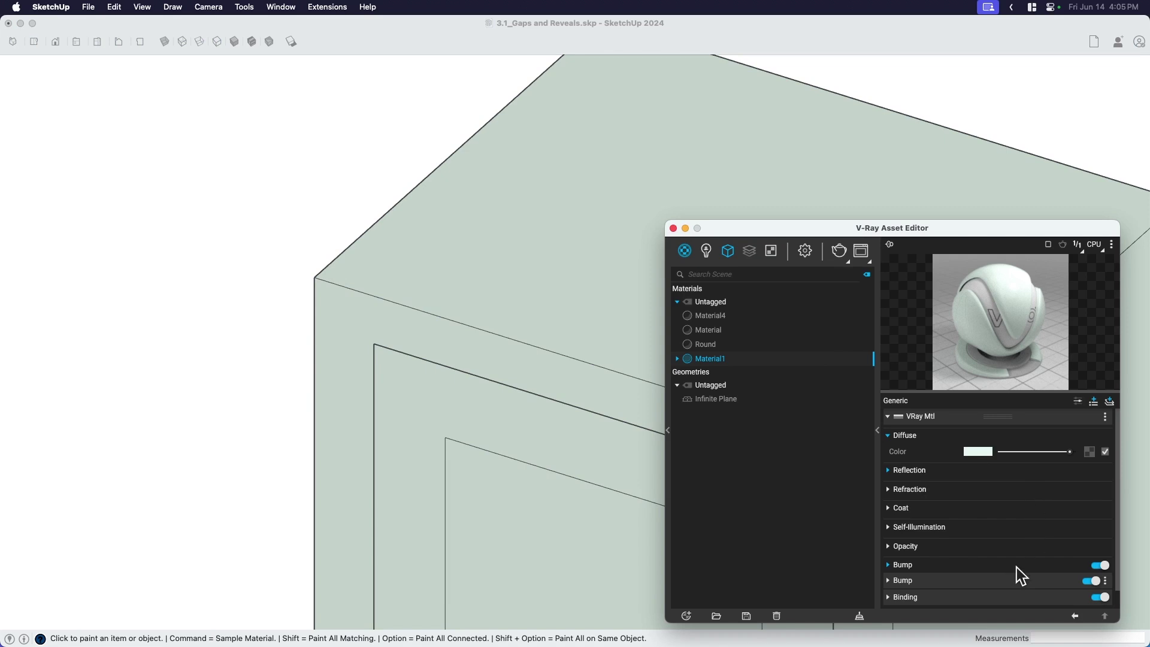
{"action": "left_click", "coordinate": [891, 583]}
{"action": "scroll", "coordinate": [989, 579], "scroll_direction": "down", "scroll_amount": 2}
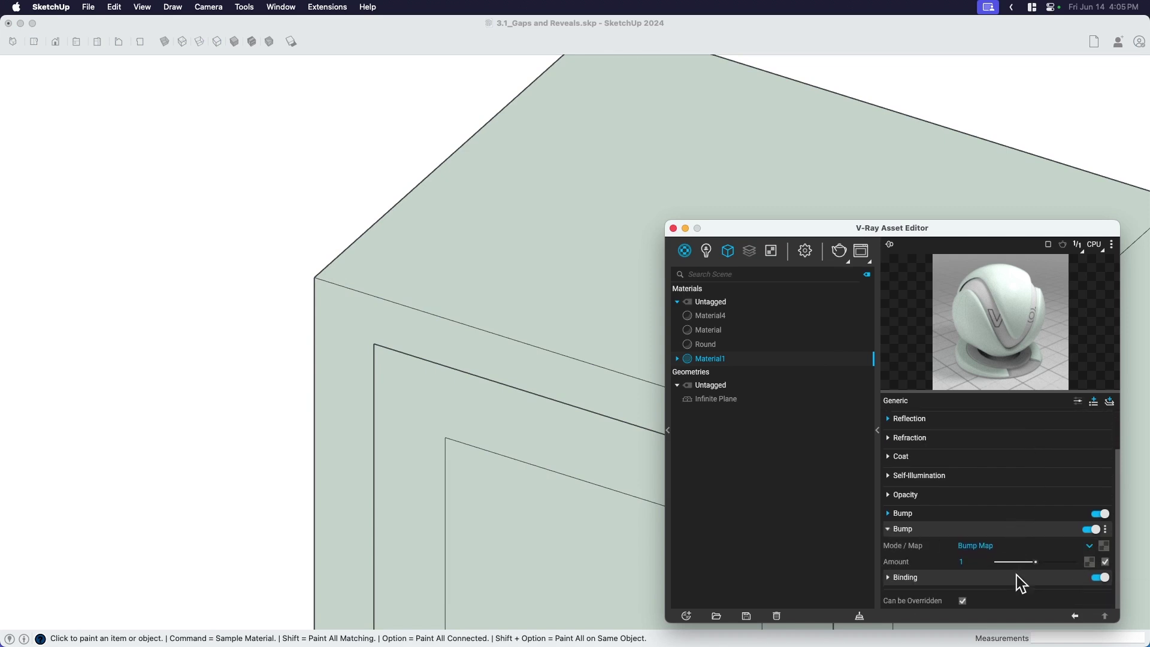
{"action": "left_click", "coordinate": [888, 513]}
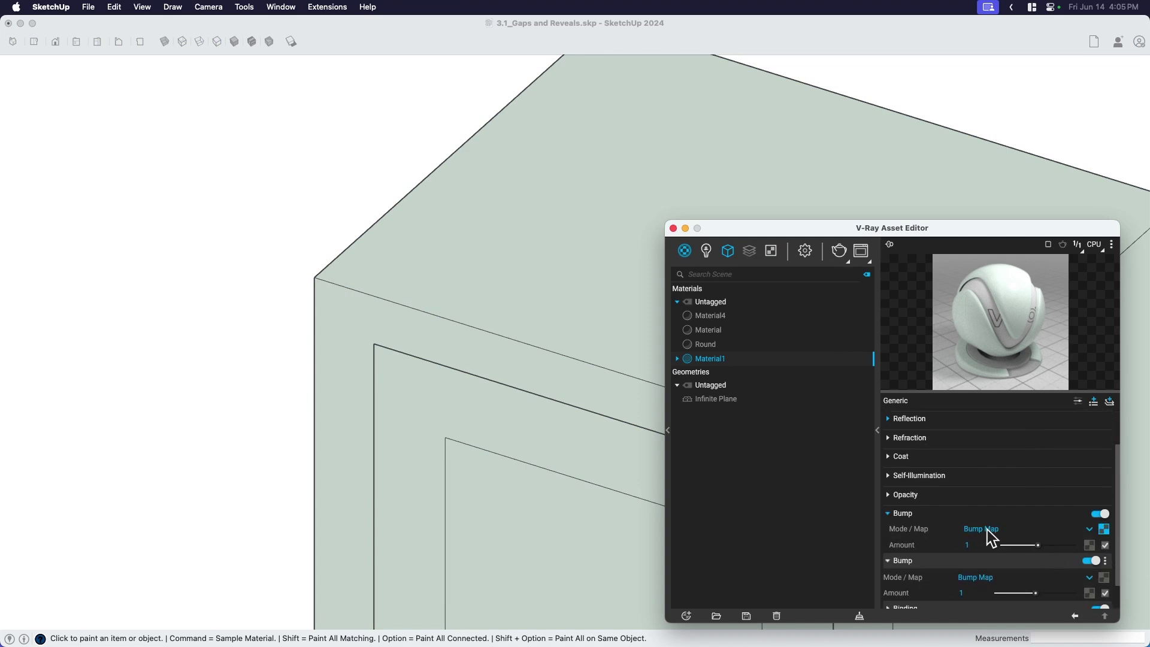
- Examine the cabinet's top face and front corner edges in the model from several angles
{"action": "left_click", "coordinate": [437, 189]}
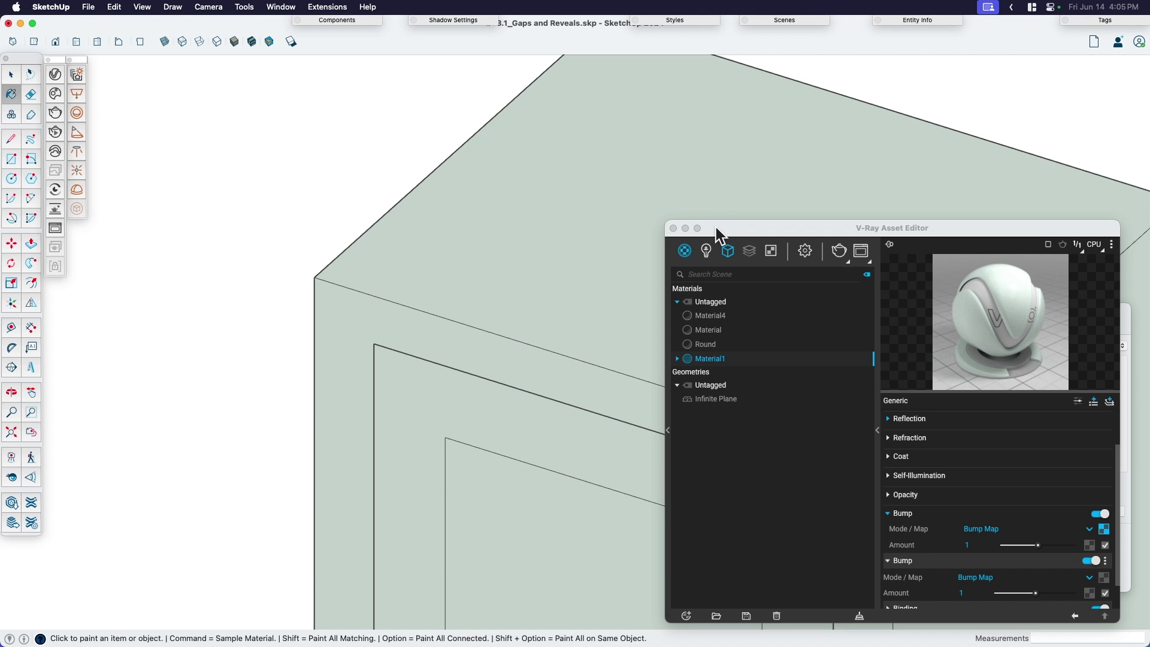
{"action": "key", "text": "space"}
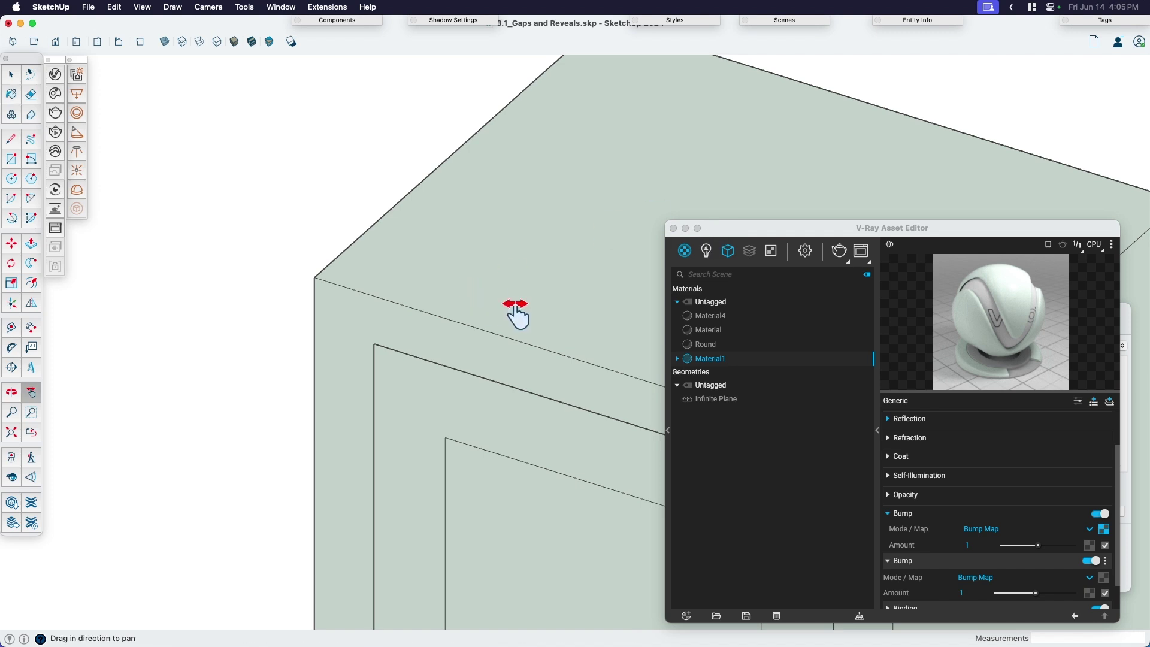
{"action": "mouse_move", "coordinate": [514, 314]}
{"action": "middle_mouse_down"}
{"action": "mouse_move", "coordinate": [465, 297]}
{"action": "mouse_move", "coordinate": [385, 314]}
{"action": "mouse_move", "coordinate": [228, 241]}
{"action": "middle_mouse_up"}
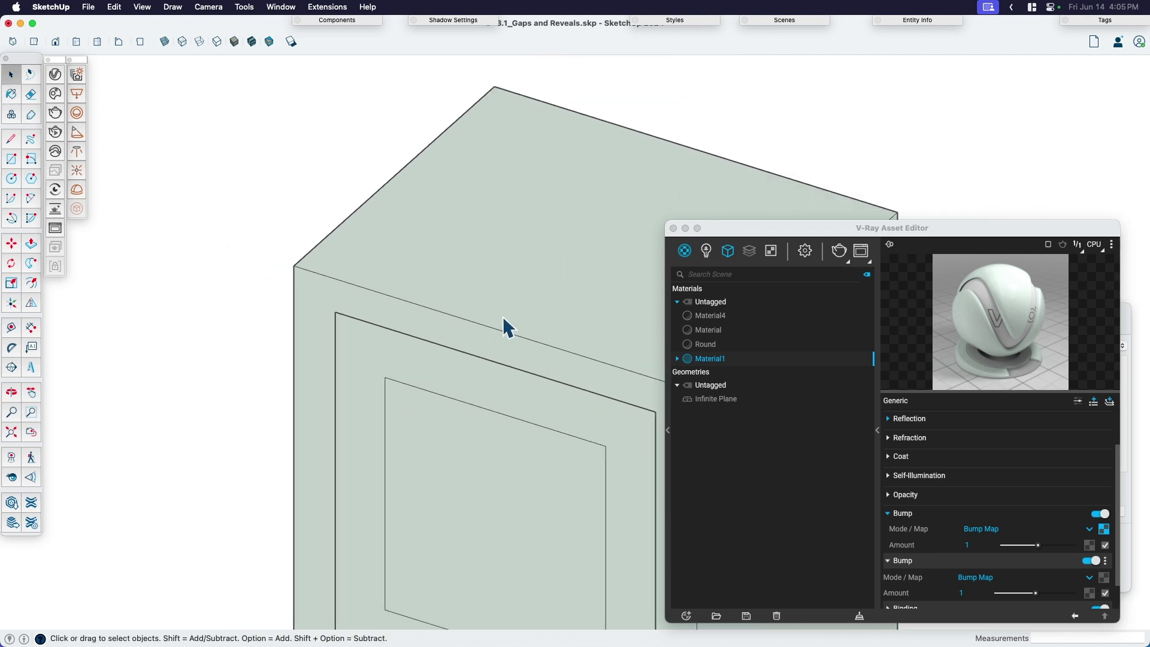
{"action": "left_click", "coordinate": [355, 268]}
{"action": "scroll", "coordinate": [339, 254], "scroll_direction": "up", "scroll_amount": 3}
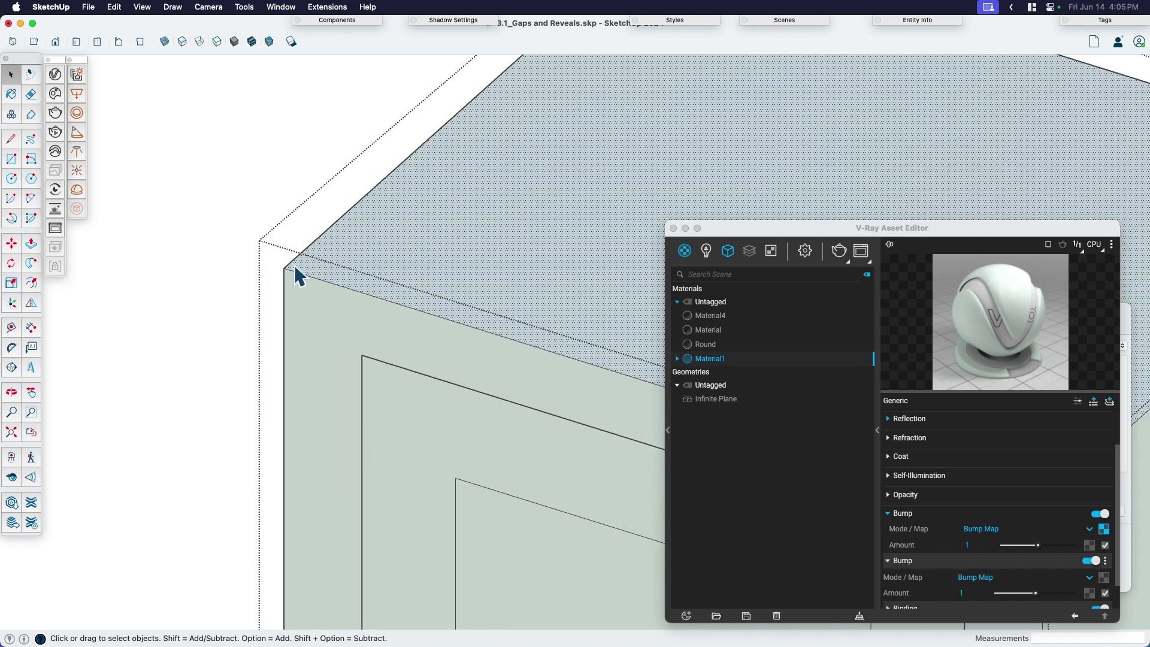
{"action": "middle_click_drag", "start_coordinate": [415, 316], "coordinate": [311, 300]}
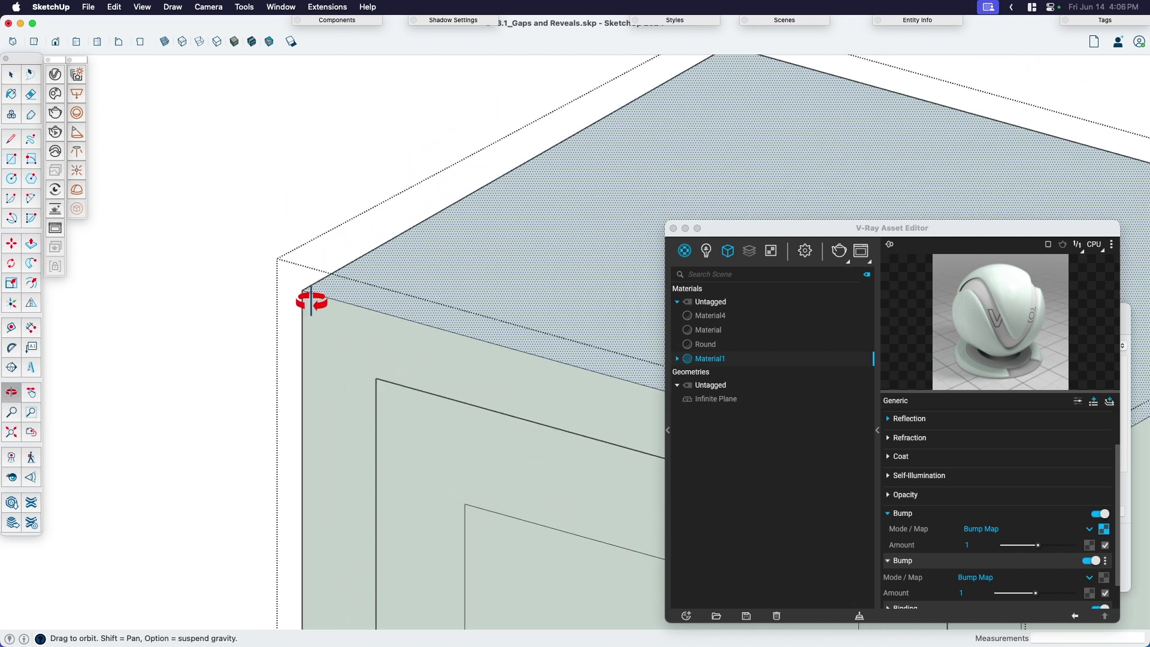
{"action": "left_click", "coordinate": [309, 236]}
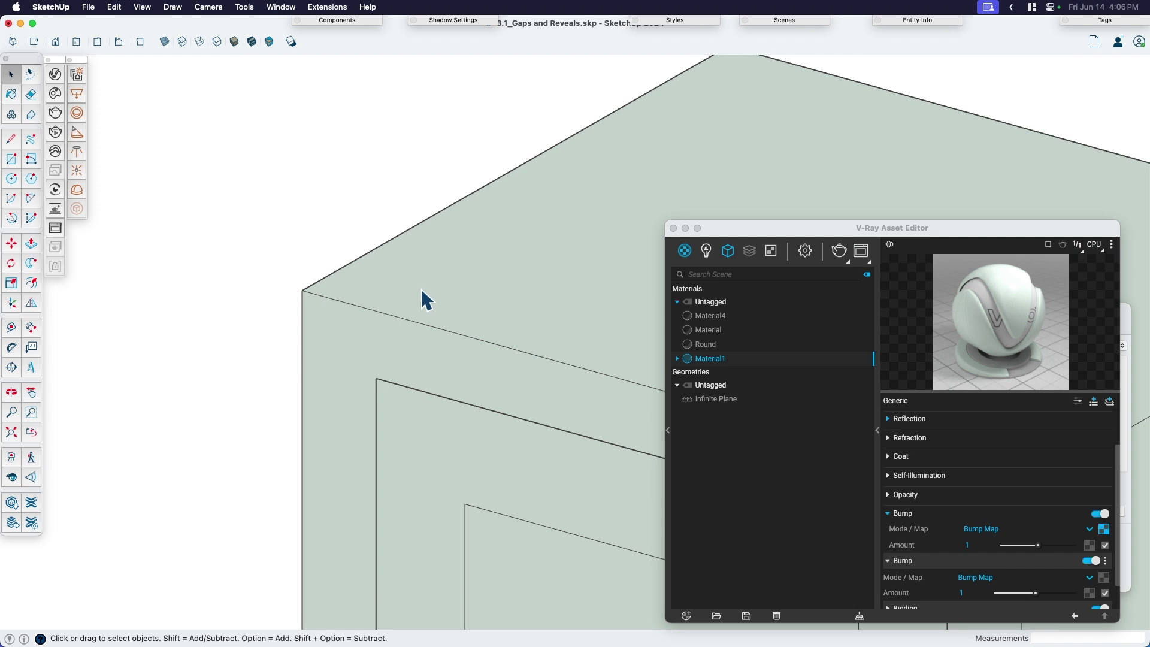
{"action": "scroll", "coordinate": [318, 350], "scroll_direction": "down", "scroll_amount": 2}
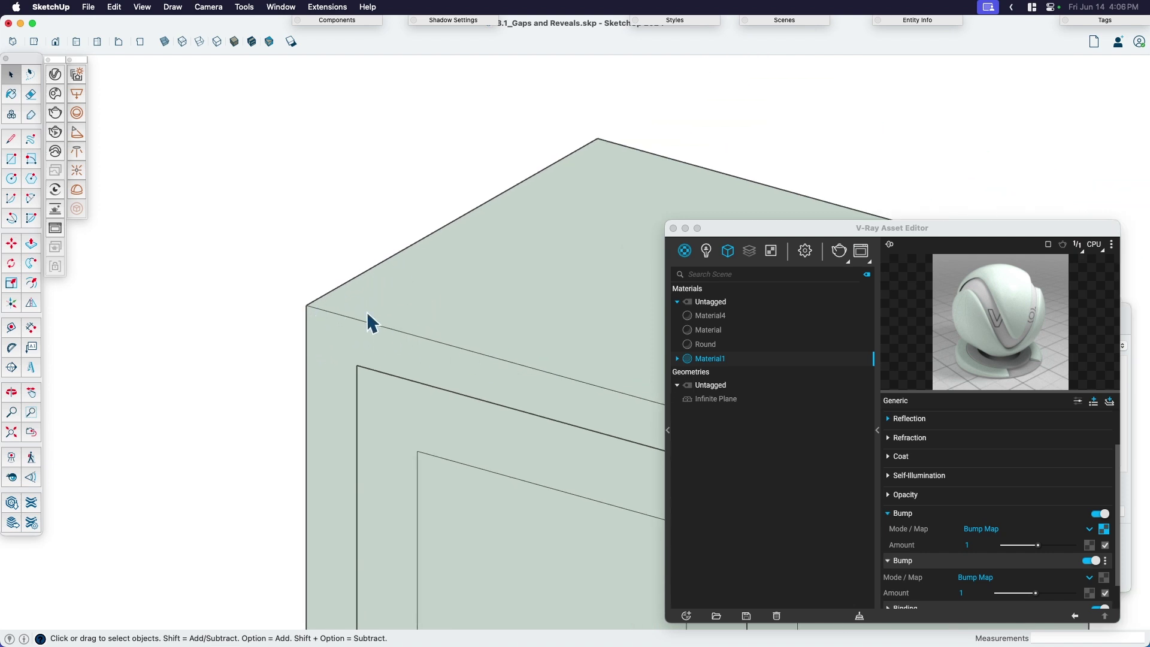
{"action": "triple_click", "coordinate": [437, 286]}
{"action": "middle_click_drag", "start_coordinate": [436, 287], "coordinate": [476, 280]}
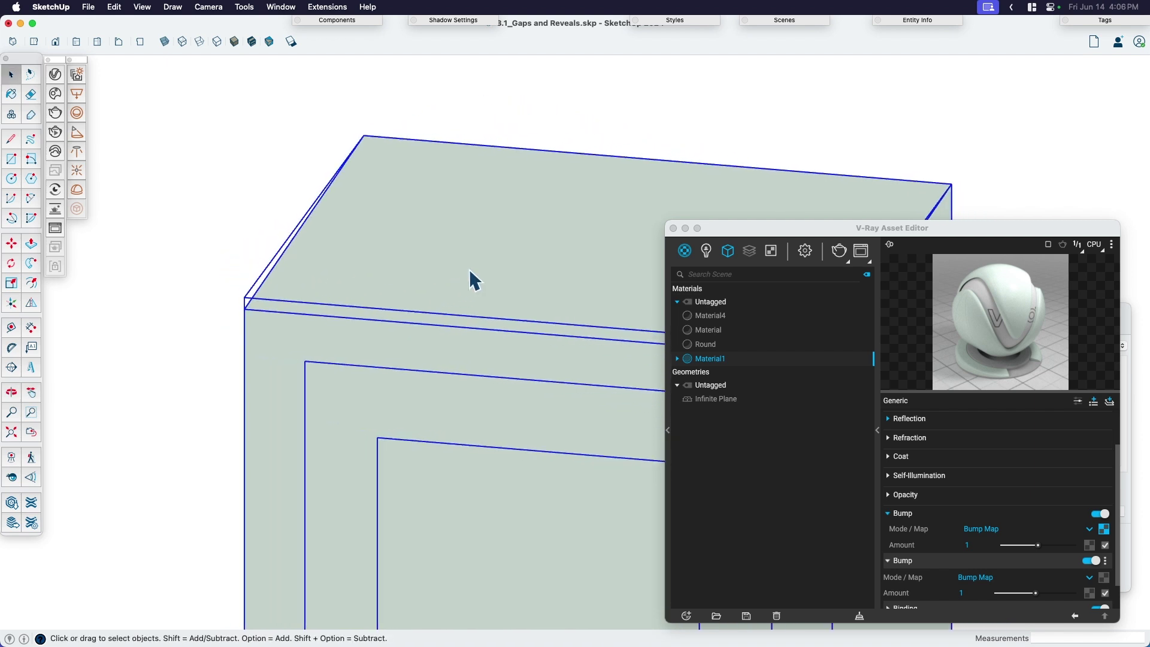
{"action": "mouse_move", "coordinate": [249, 316]}
{"action": "middle_mouse_down"}
{"action": "mouse_move", "coordinate": [378, 282]}
{"action": "mouse_move", "coordinate": [160, 300]}
{"action": "middle_mouse_up"}
{"action": "left_click", "coordinate": [160, 301]}
- Start an interactive V-Ray render with the Colors panel closed, and move the frame buffer clear of the cabinet's top corner
{"action": "key", "text": "b"}
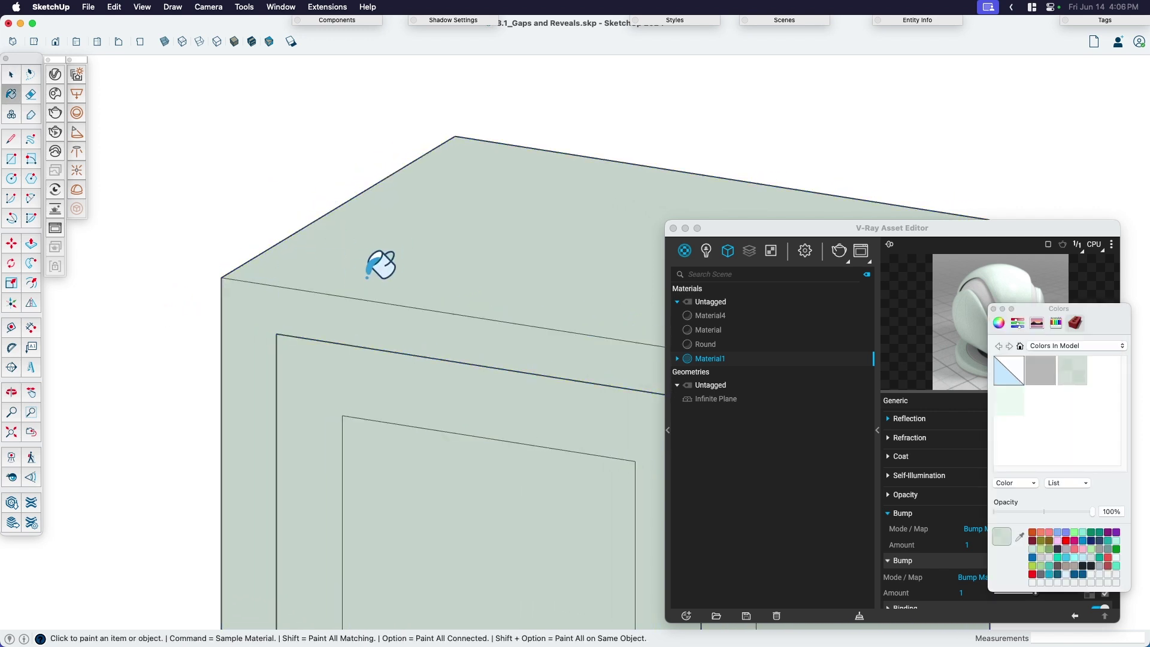
{"action": "key", "text": "space"}
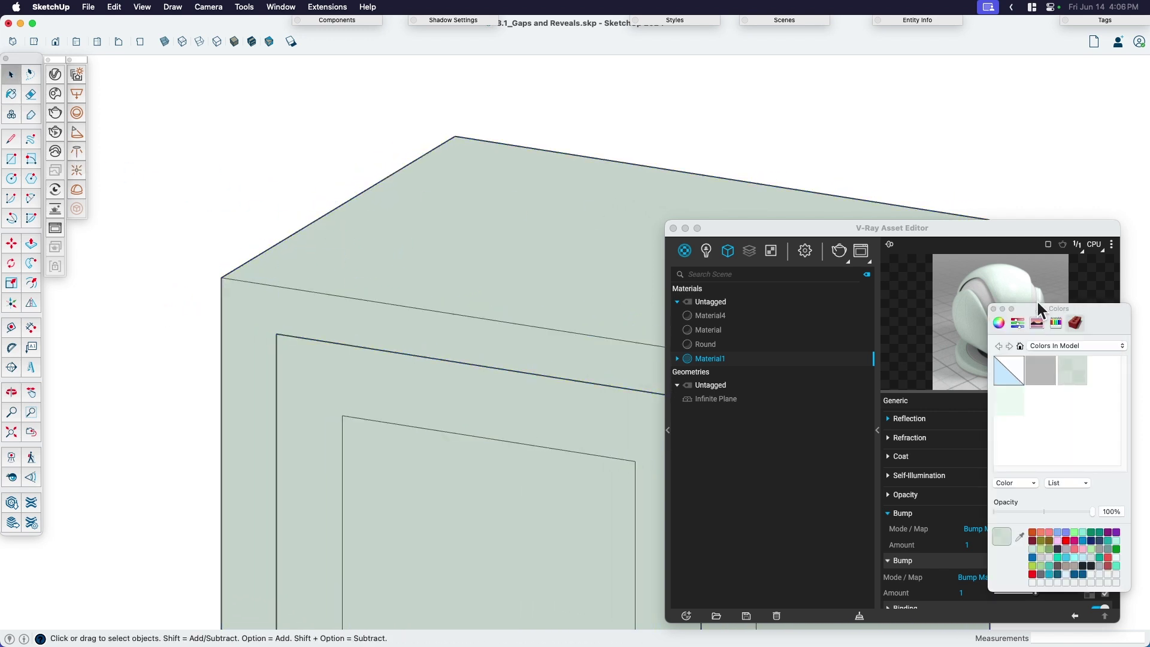
{"action": "left_click", "coordinate": [994, 309]}
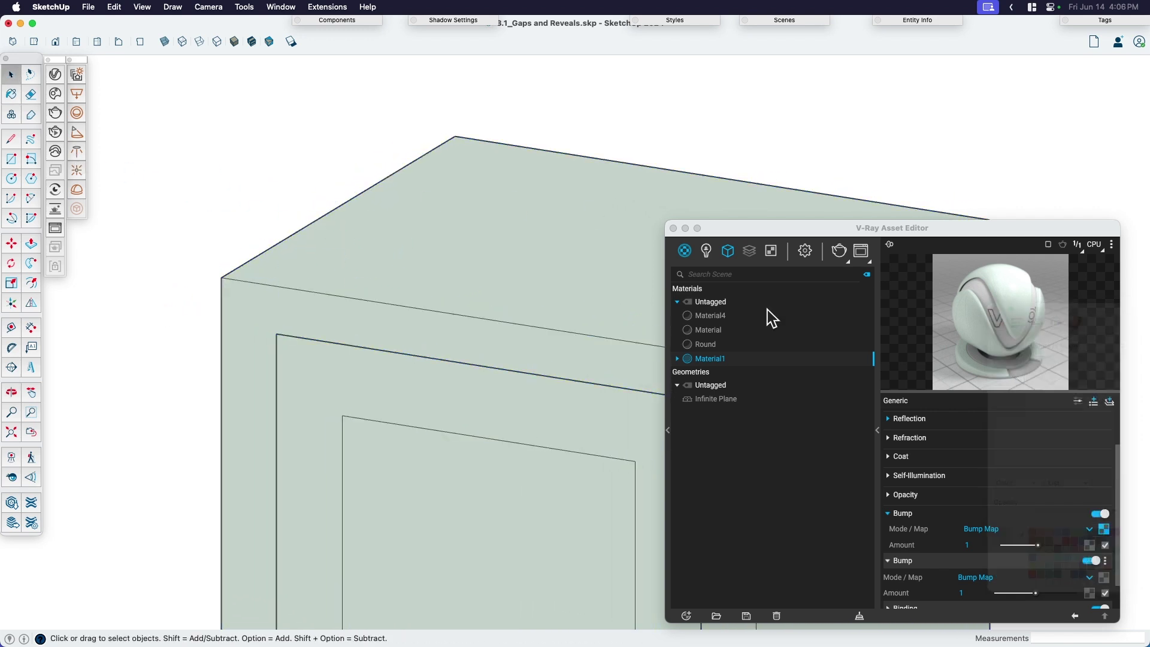
{"action": "left_click", "coordinate": [58, 131]}
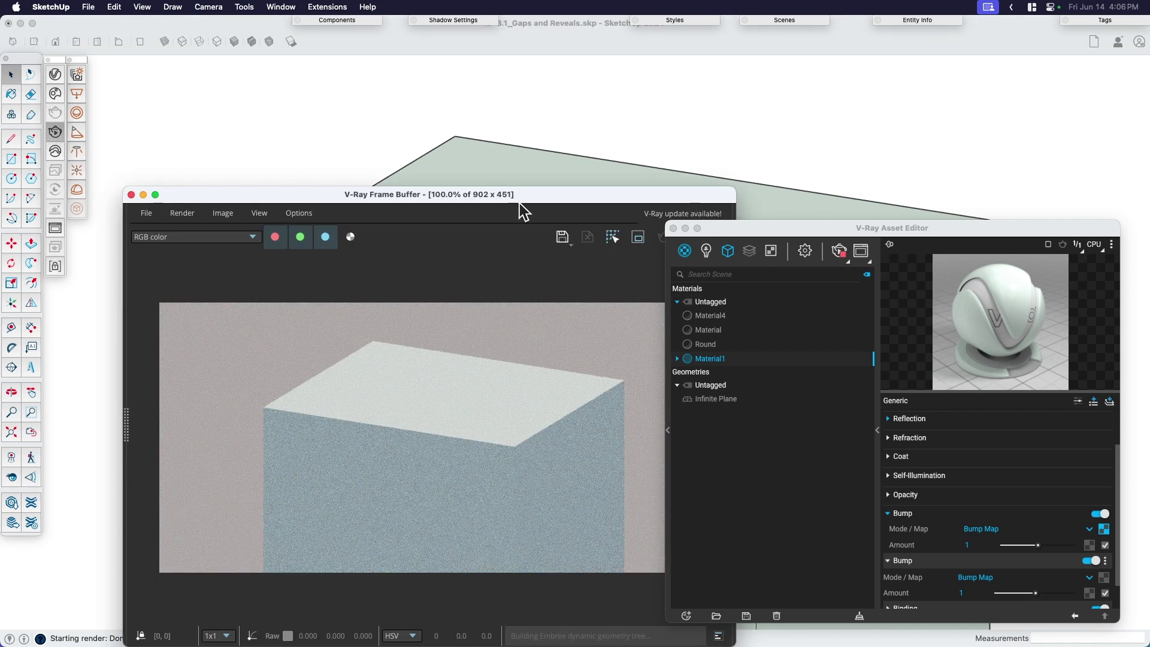
{"action": "mouse_move", "coordinate": [519, 203]}
{"action": "left_mouse_down"}
{"action": "mouse_move", "coordinate": [452, 209]}
{"action": "mouse_move", "coordinate": [461, 283]}
{"action": "left_mouse_up"}
- Compare the cabinet's top front corner in the model and the interactive render from different distances and angles
{"action": "scroll", "coordinate": [284, 252], "scroll_direction": "up", "scroll_amount": 5}
{"action": "scroll", "coordinate": [419, 216], "scroll_direction": "down", "scroll_amount": 3}
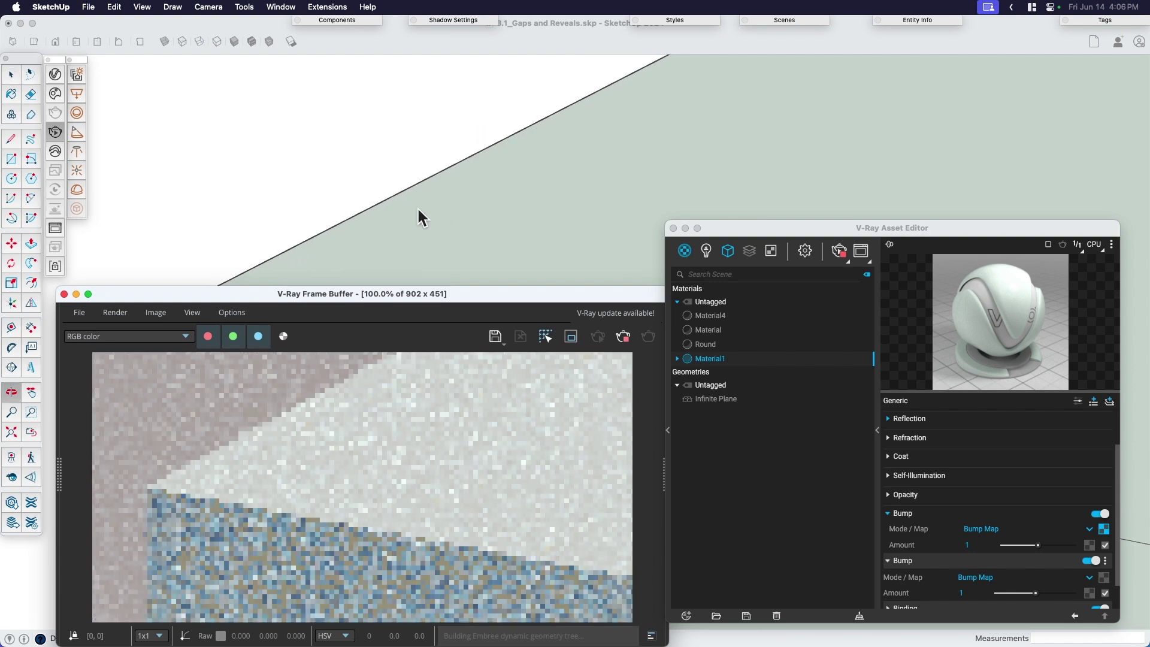
{"action": "left_click", "coordinate": [401, 196]}
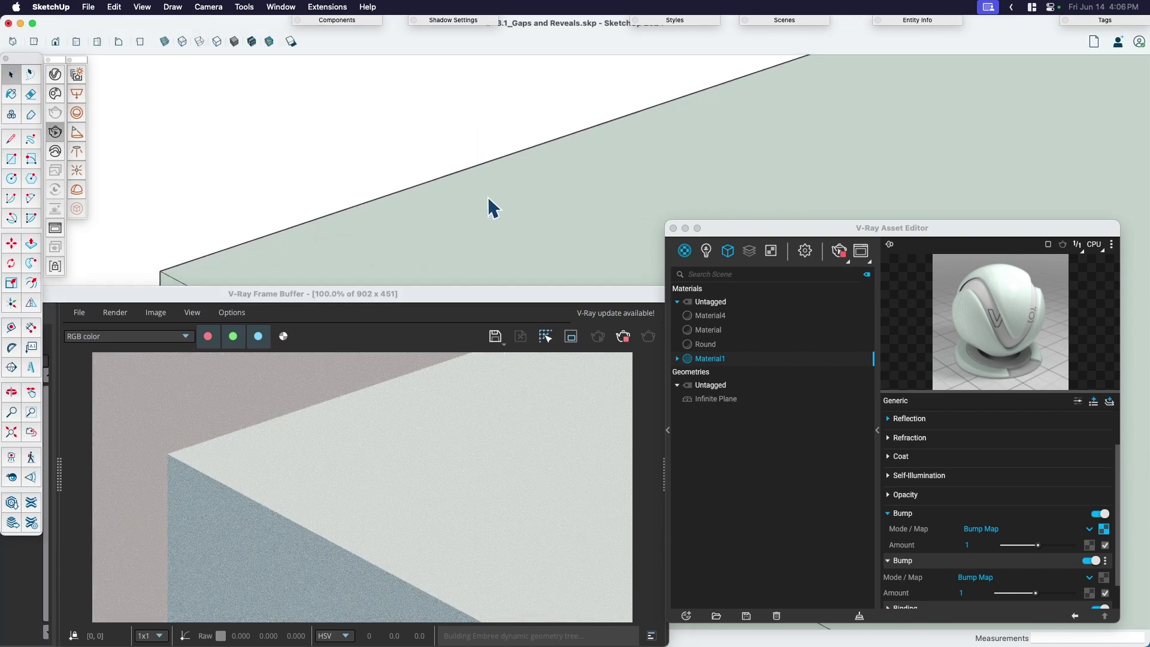
{"action": "mouse_move", "coordinate": [342, 226]}
{"action": "middle_mouse_down", "text": "shift"}
{"action": "mouse_move", "coordinate": [588, 167]}
{"action": "mouse_move", "coordinate": [443, 227]}
{"action": "mouse_move", "coordinate": [395, 193]}
{"action": "middle_mouse_up", "text": "shift"}
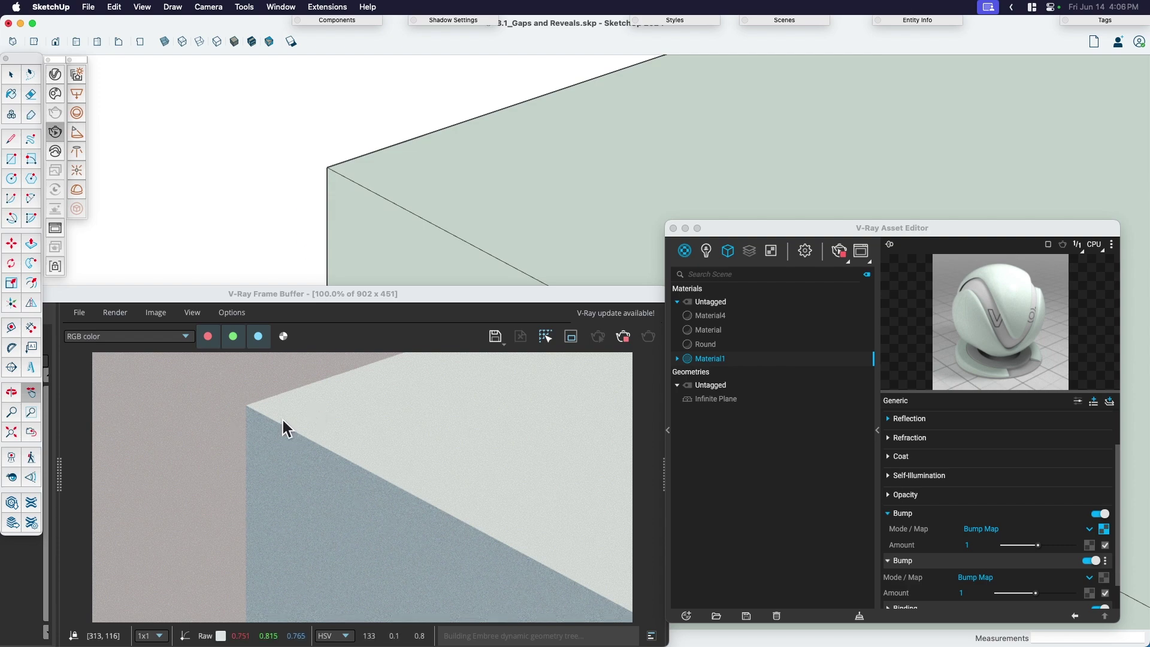
{"action": "middle_click_drag", "start_coordinate": [401, 183], "coordinate": [386, 198], "text": "shift"}
{"action": "mouse_move", "coordinate": [386, 199]}
{"action": "left_mouse_down"}
{"action": "mouse_move", "coordinate": [539, 160]}
{"action": "mouse_move", "coordinate": [419, 187]}
{"action": "left_mouse_up"}
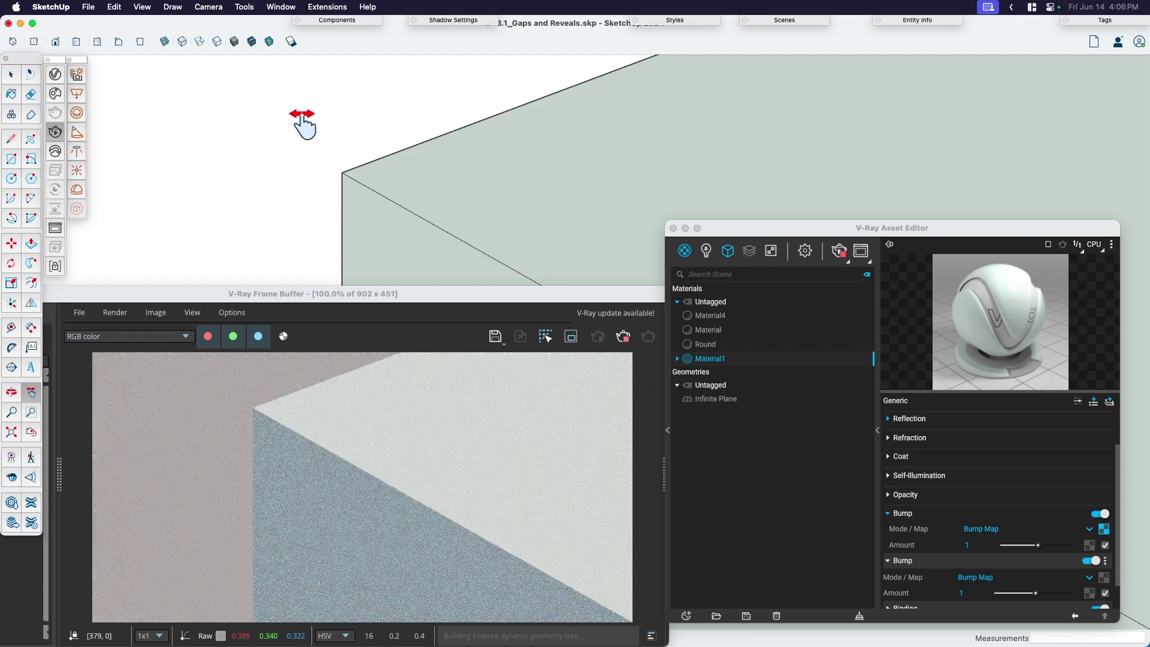
{"action": "mouse_move", "coordinate": [304, 123]}
{"action": "left_mouse_down"}
{"action": "mouse_move", "coordinate": [411, 147]}
{"action": "mouse_move", "coordinate": [434, 166]}
{"action": "mouse_move", "coordinate": [372, 180]}
{"action": "mouse_move", "coordinate": [375, 155]}
{"action": "left_mouse_up"}
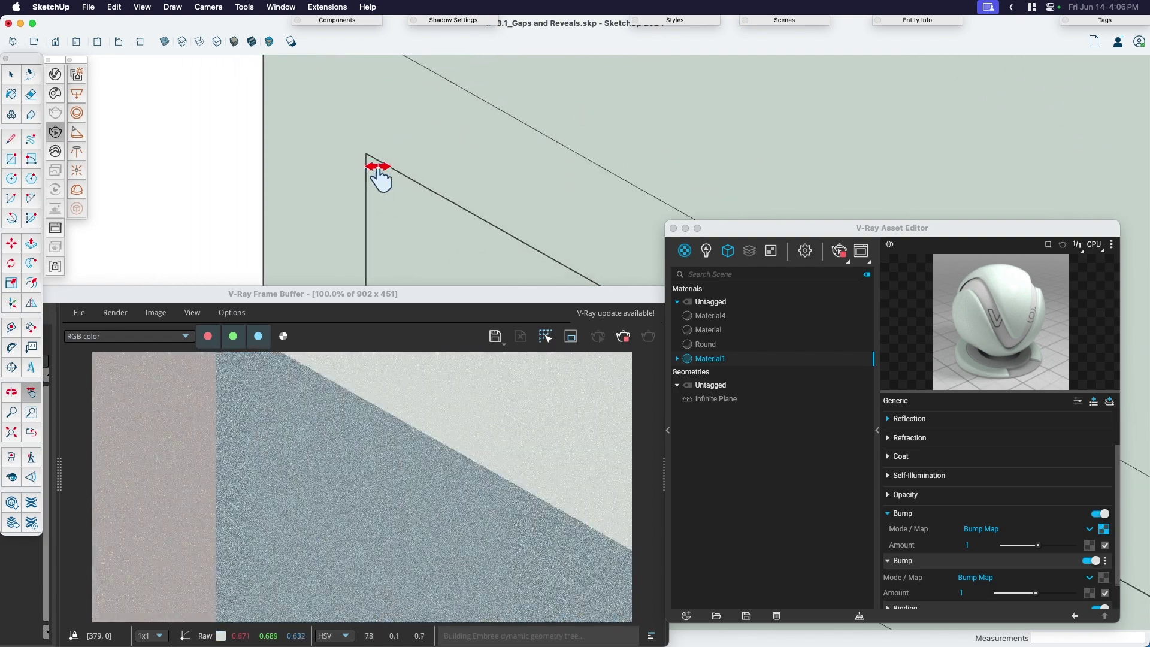
{"action": "mouse_move", "coordinate": [385, 169]}
{"action": "middle_mouse_down"}
{"action": "mouse_move", "coordinate": [547, 92]}
{"action": "mouse_move", "coordinate": [359, 195]}
{"action": "middle_mouse_up"}
{"action": "left_click_drag", "start_coordinate": [369, 137], "coordinate": [370, 236]}
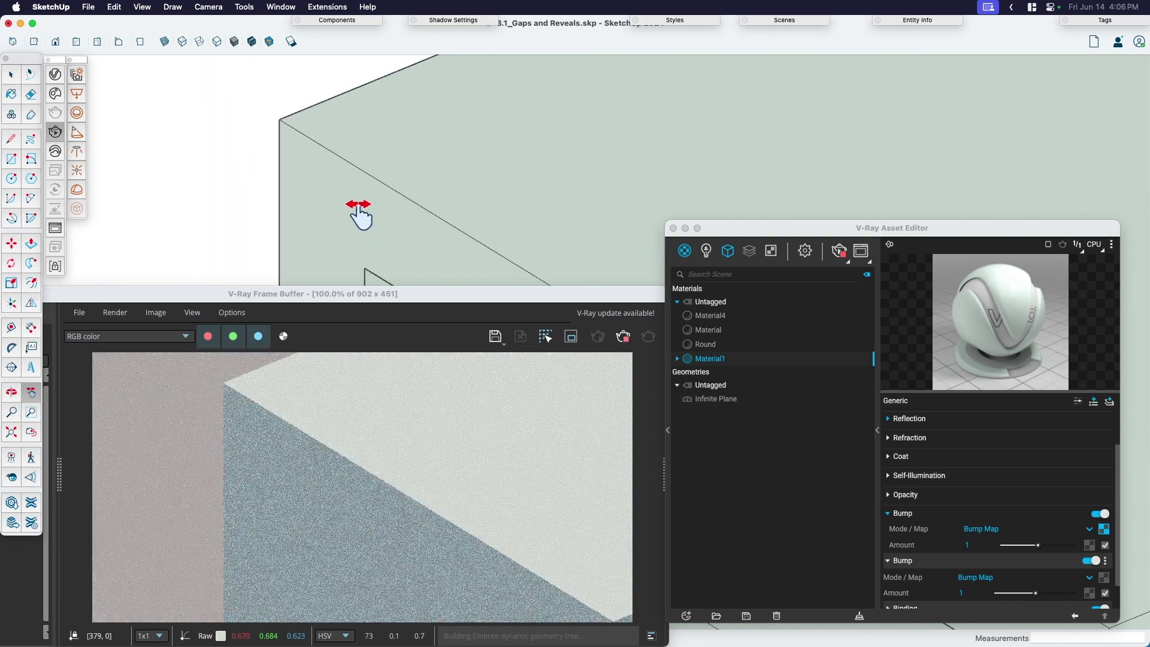
- Set the mode of Material1's first Bump to Local Space Bump and review the parameters of its Edges map
{"action": "left_click", "coordinate": [996, 530]}
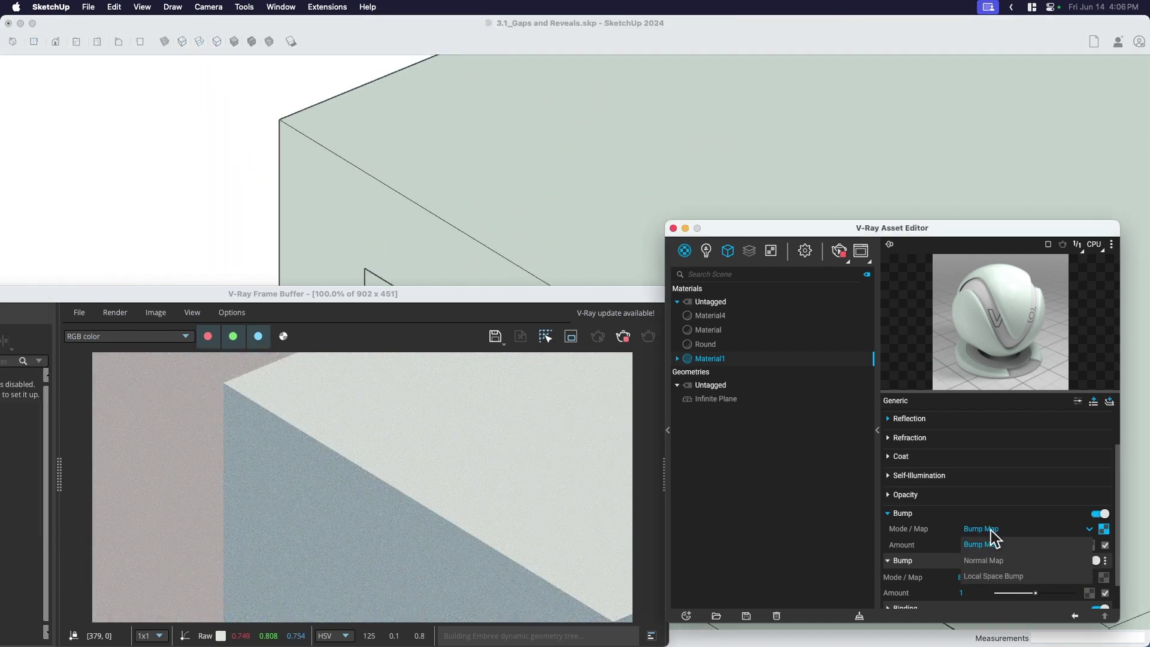
{"action": "left_click", "coordinate": [1007, 576]}
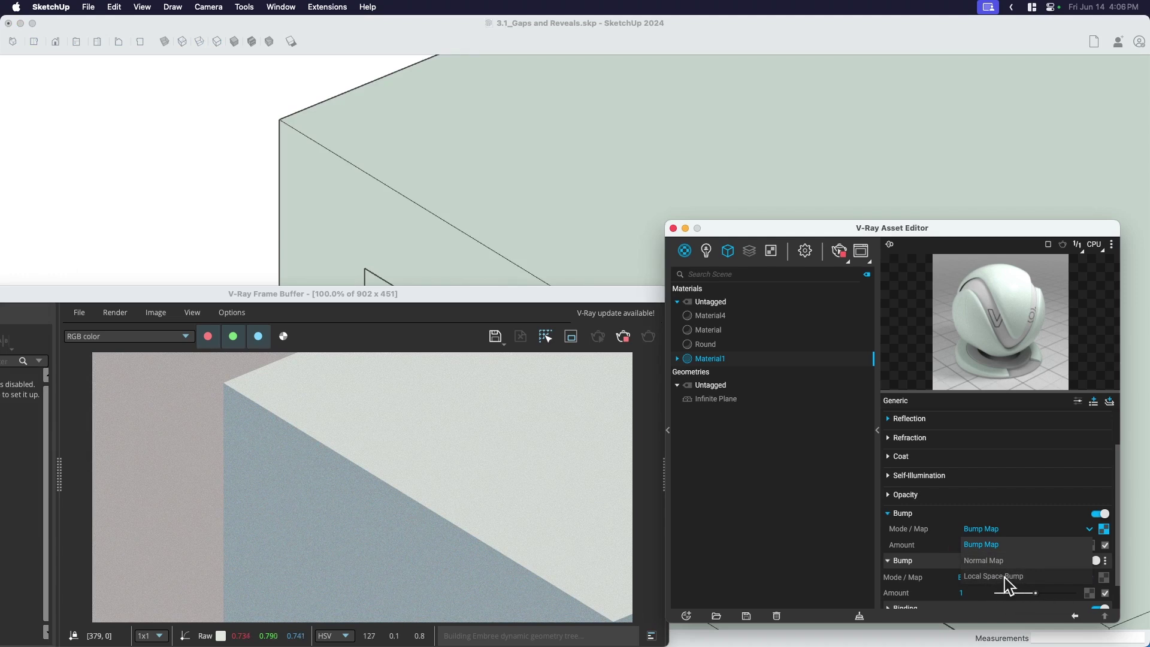
{"action": "left_click", "coordinate": [1104, 529]}
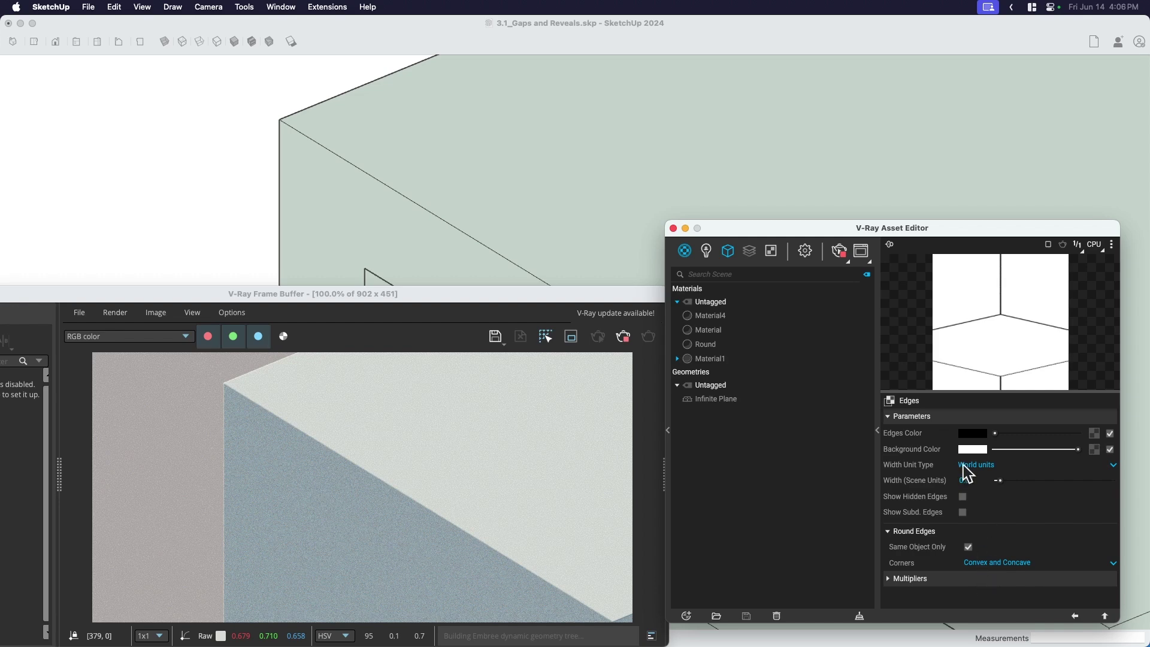
{"action": "left_click", "coordinate": [1075, 617]}
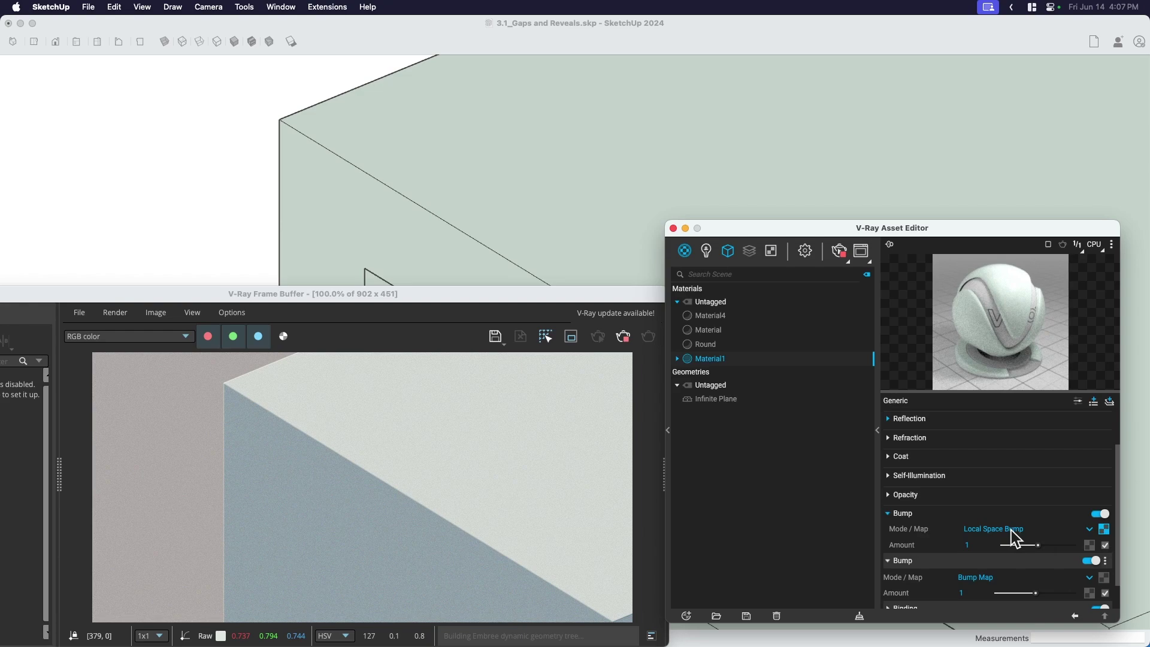
- Inspect how the local space bump affects the cabinet's corner edges in a closer interactive render
{"action": "left_click", "coordinate": [169, 441]}
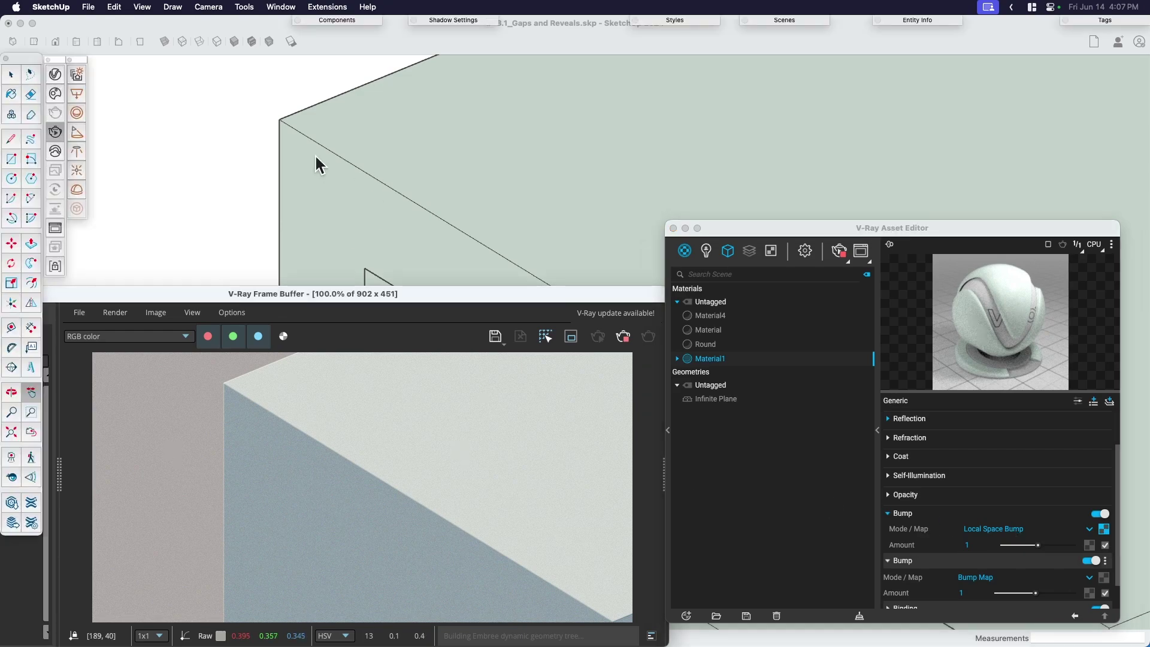
{"action": "mouse_move", "coordinate": [315, 153]}
{"action": "left_mouse_down"}
{"action": "mouse_move", "coordinate": [290, 149]}
{"action": "mouse_move", "coordinate": [259, 111]}
{"action": "mouse_move", "coordinate": [287, 155]}
{"action": "mouse_move", "coordinate": [242, 184]}
{"action": "mouse_move", "coordinate": [334, 197]}
{"action": "left_mouse_up"}
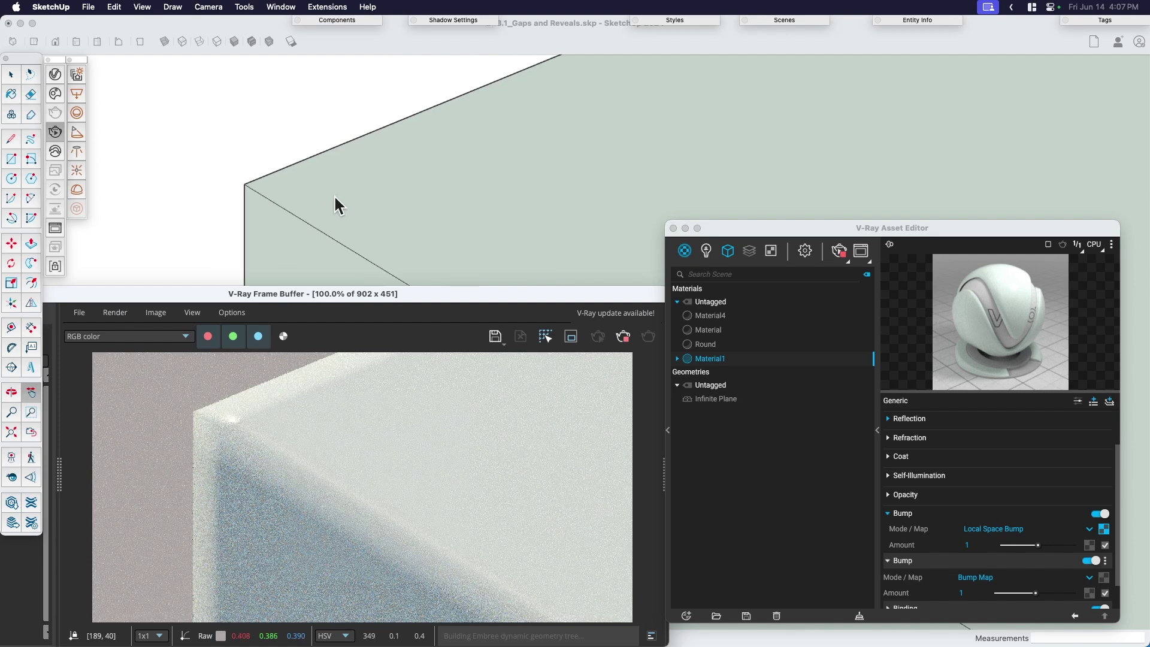
{"action": "mouse_move", "coordinate": [335, 197]}
{"action": "middle_mouse_down"}
{"action": "mouse_move", "coordinate": [429, 199]}
{"action": "mouse_move", "coordinate": [304, 109]}
{"action": "mouse_move", "coordinate": [323, 139]}
{"action": "middle_mouse_up"}
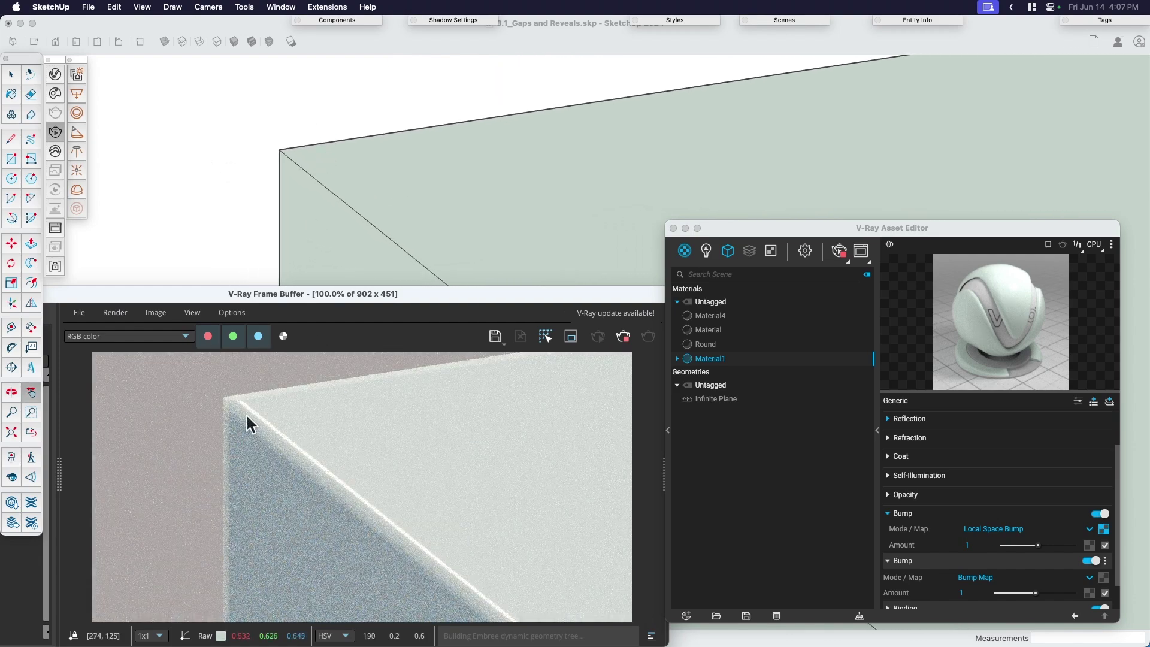
- Switch Material1's first Bump to Bump Map and back to Local Space Bump to compare the cabinet's rendered front edges
{"action": "left_click", "coordinate": [994, 531]}
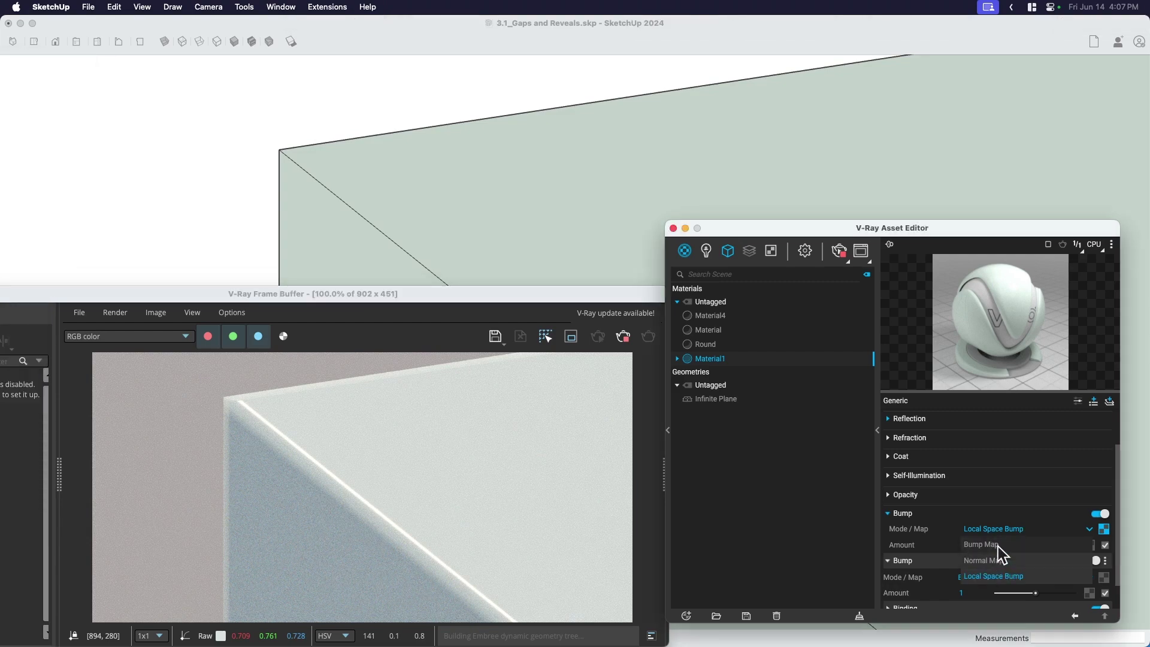
{"action": "left_click", "coordinate": [998, 546]}
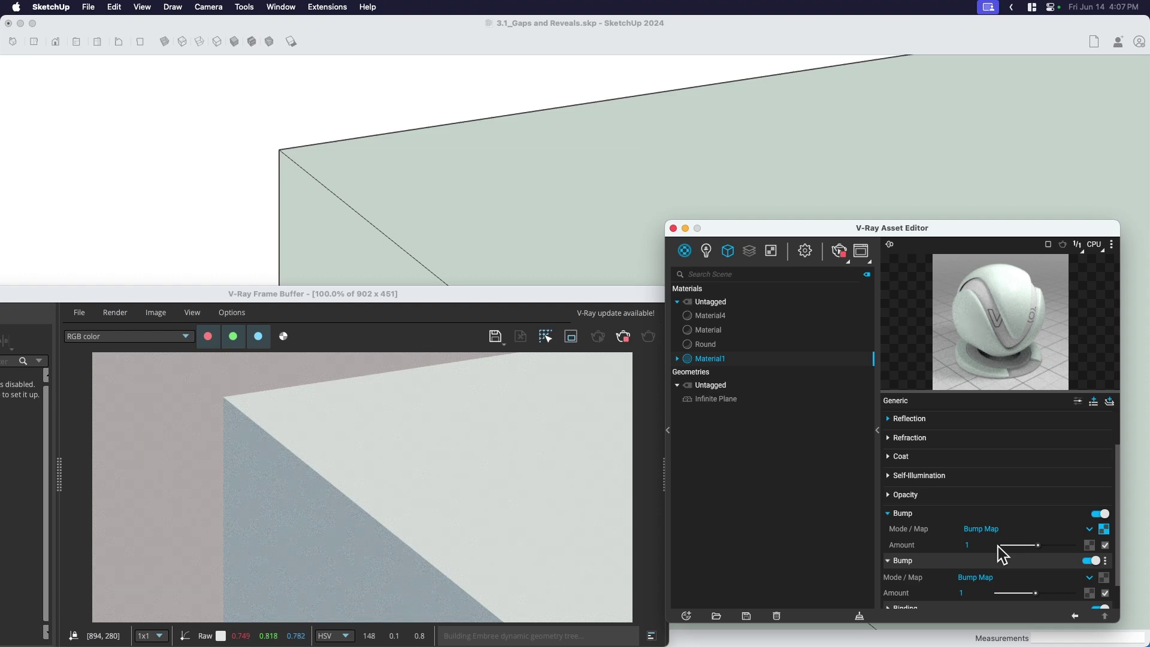
{"action": "left_click", "coordinate": [990, 529]}
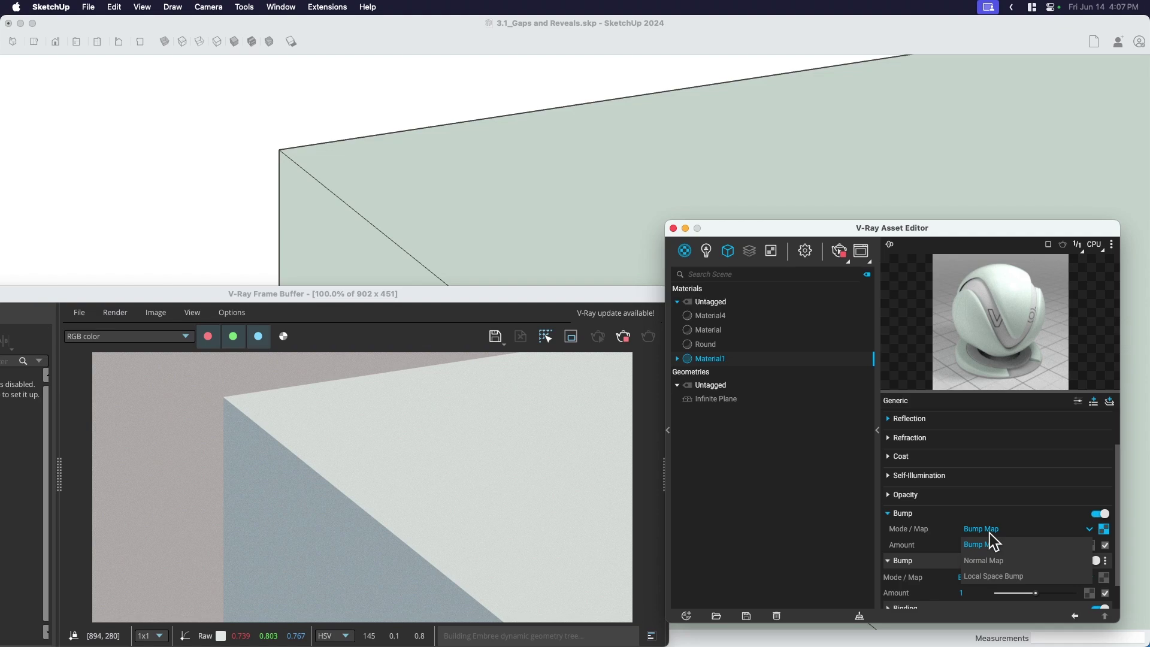
{"action": "left_click", "coordinate": [999, 577]}
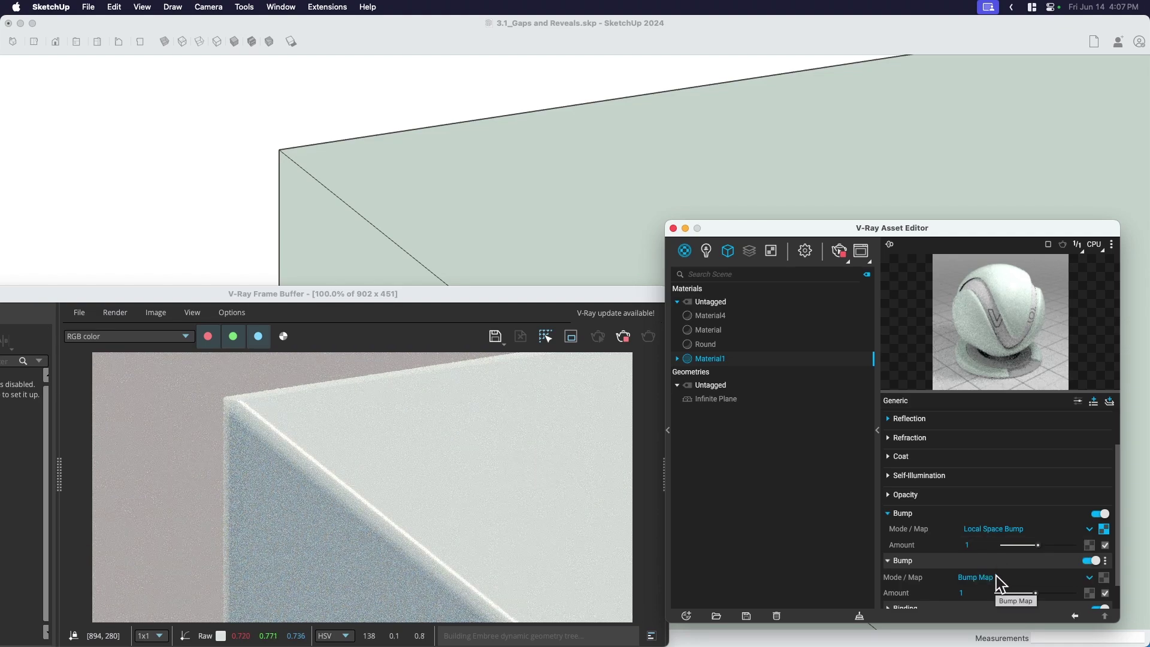
- View the cabinet's other top corner up close and set the sun time to 10:17 AM to relight it
{"action": "middle_click_drag", "start_coordinate": [329, 133], "coordinate": [336, 154]}
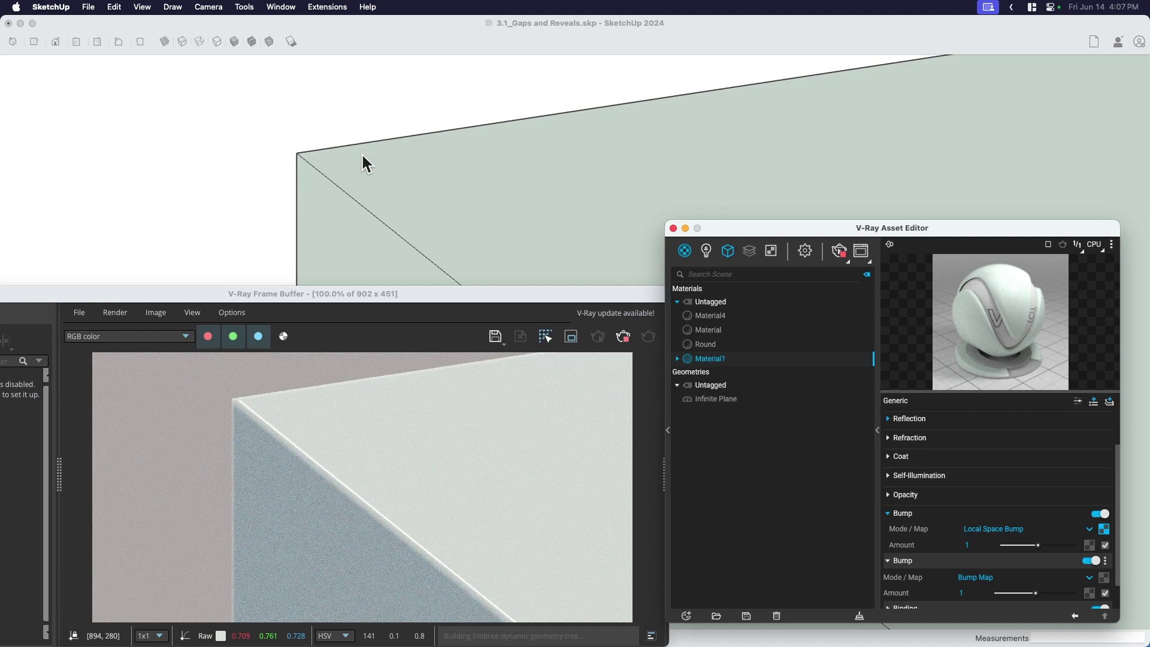
{"action": "mouse_move", "coordinate": [426, 226]}
{"action": "middle_mouse_down"}
{"action": "mouse_move", "coordinate": [375, 160]}
{"action": "mouse_move", "coordinate": [382, 223]}
{"action": "mouse_move", "coordinate": [370, 169]}
{"action": "mouse_move", "coordinate": [278, 231]}
{"action": "mouse_move", "coordinate": [541, 251]}
{"action": "mouse_move", "coordinate": [567, 184]}
{"action": "mouse_move", "coordinate": [391, 185]}
{"action": "mouse_move", "coordinate": [317, 205]}
{"action": "mouse_move", "coordinate": [678, 211]}
{"action": "mouse_move", "coordinate": [378, 191]}
{"action": "mouse_move", "coordinate": [427, 188]}
{"action": "mouse_move", "coordinate": [415, 172]}
{"action": "mouse_move", "coordinate": [373, 196]}
{"action": "mouse_move", "coordinate": [360, 242]}
{"action": "mouse_move", "coordinate": [378, 194]}
{"action": "middle_mouse_up"}
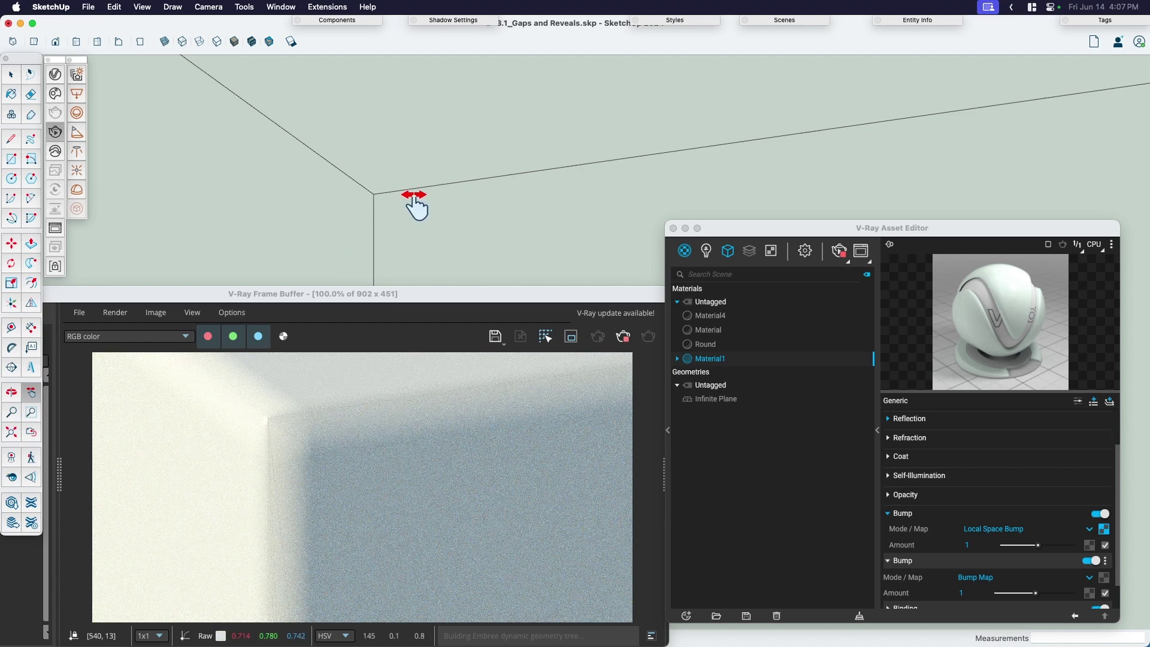
{"action": "mouse_move", "coordinate": [413, 204]}
{"action": "left_mouse_down"}
{"action": "mouse_move", "coordinate": [392, 225]}
{"action": "mouse_move", "coordinate": [404, 206]}
{"action": "left_mouse_up"}
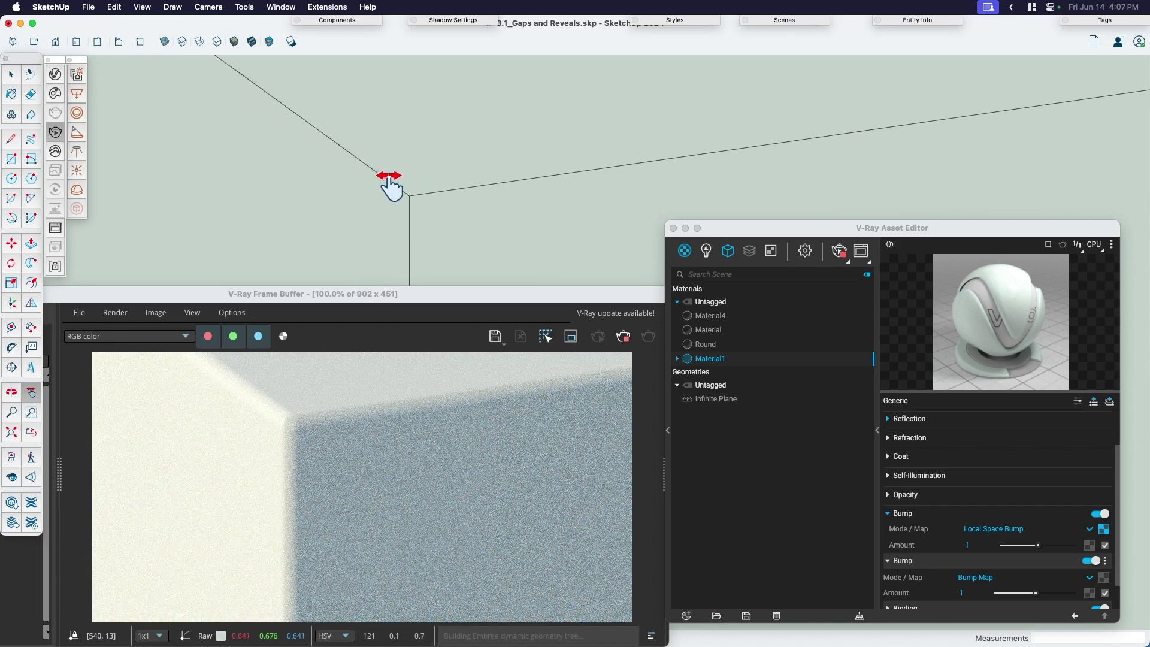
{"action": "left_click", "coordinate": [462, 17]}
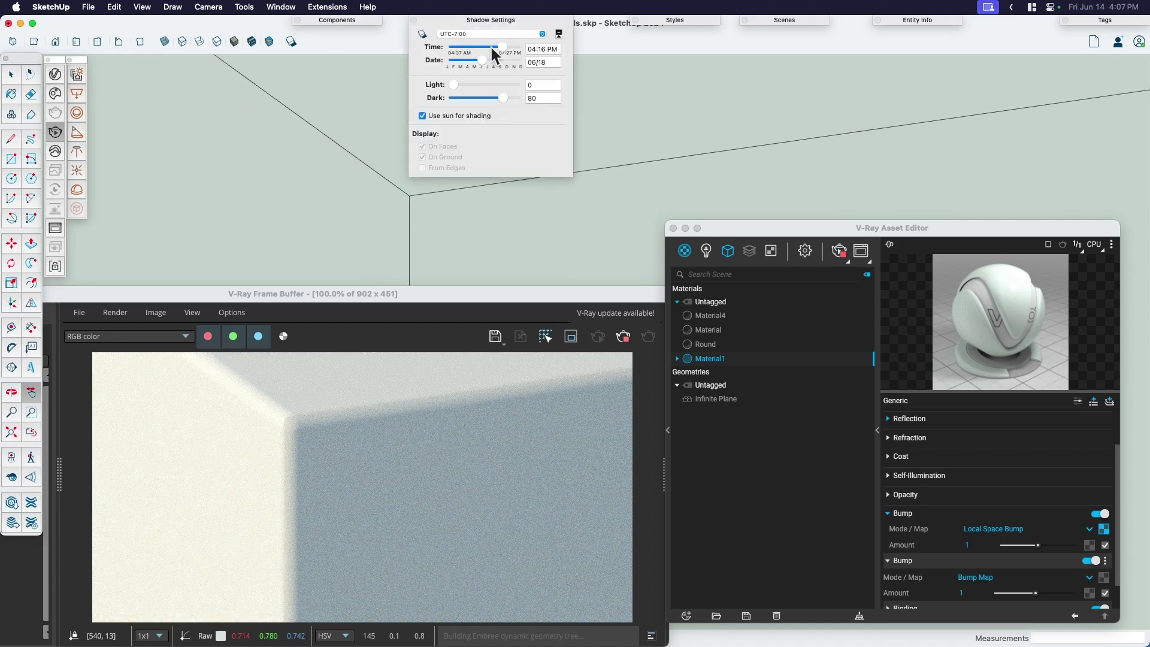
{"action": "left_click_drag", "start_coordinate": [490, 44], "coordinate": [475, 45]}
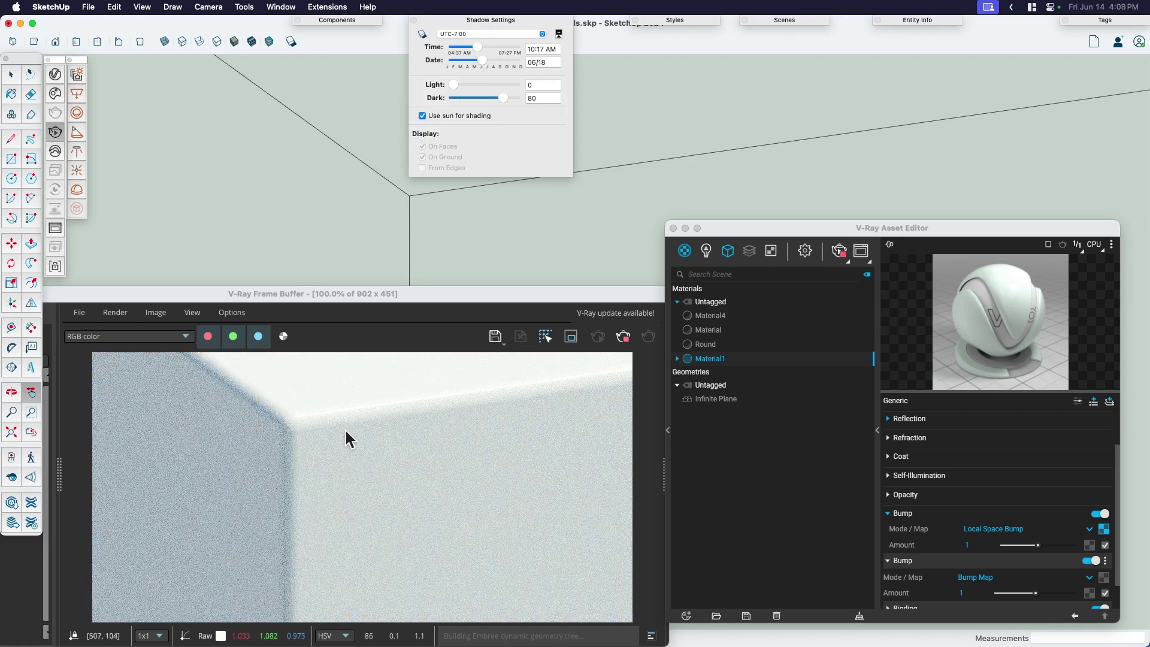
- Compare the relit corner with Material1's first Bump set to Bump Map, then restore Local Space Bump
{"action": "left_click", "coordinate": [1000, 530]}
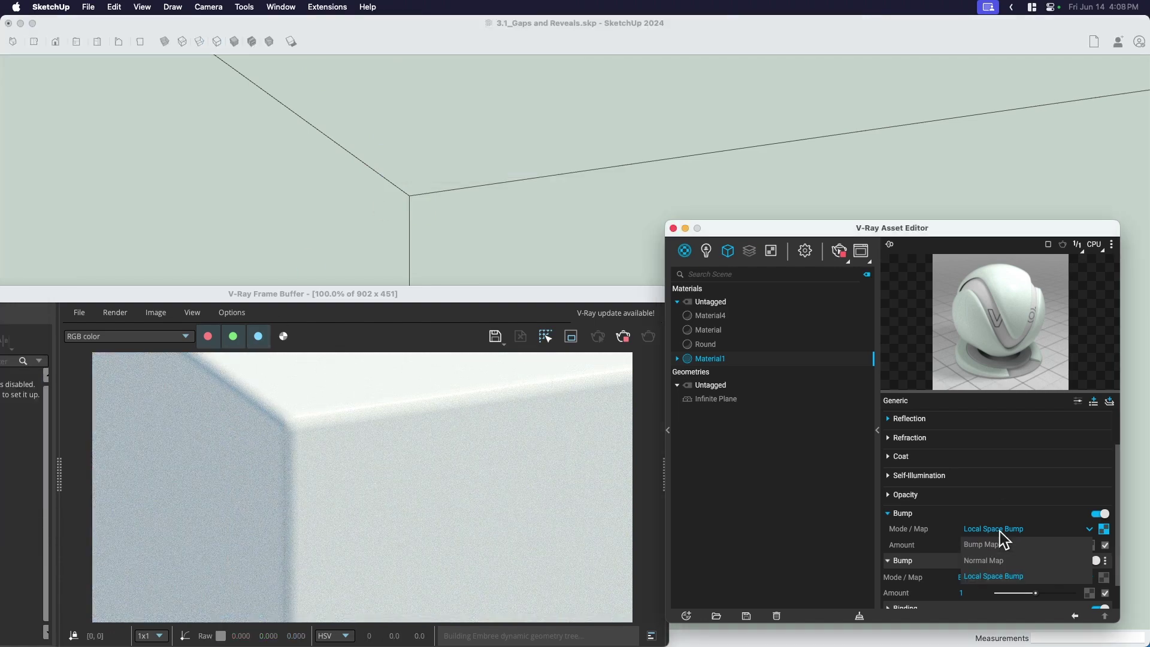
{"action": "left_click", "coordinate": [990, 544]}
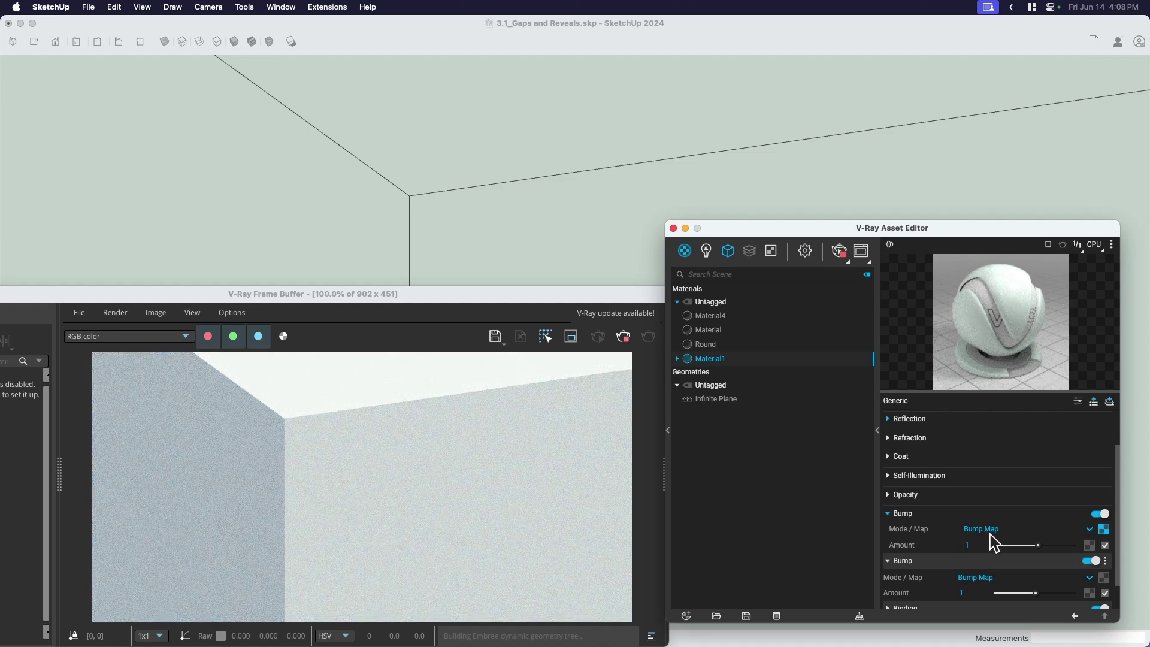
{"action": "left_click", "coordinate": [991, 532]}
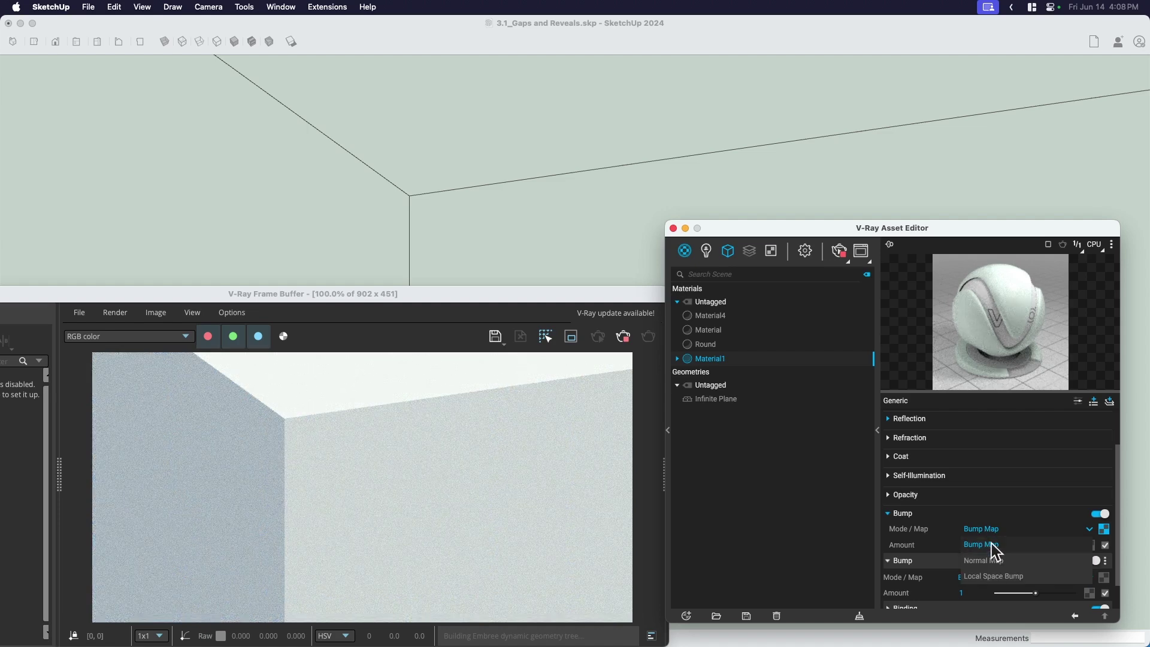
{"action": "left_click", "coordinate": [993, 577]}
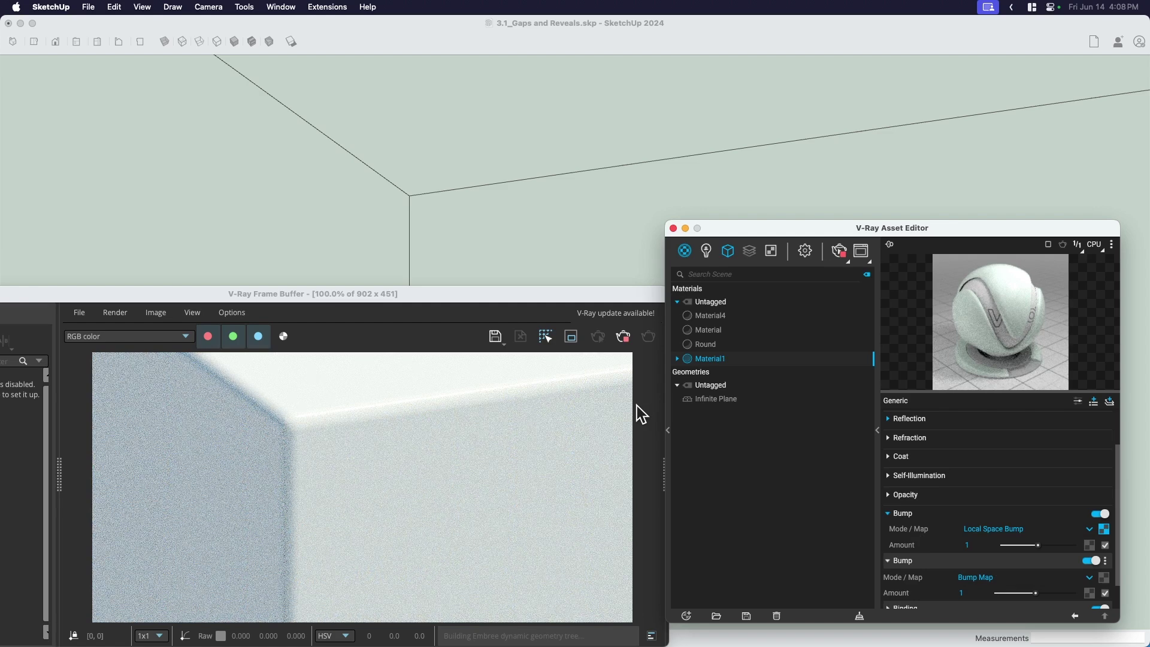
- Stop the interactive render of the cabinet corner and close the V-Ray Asset Editor
{"action": "left_click", "coordinate": [622, 343]}
{"action": "left_click", "coordinate": [674, 228]}
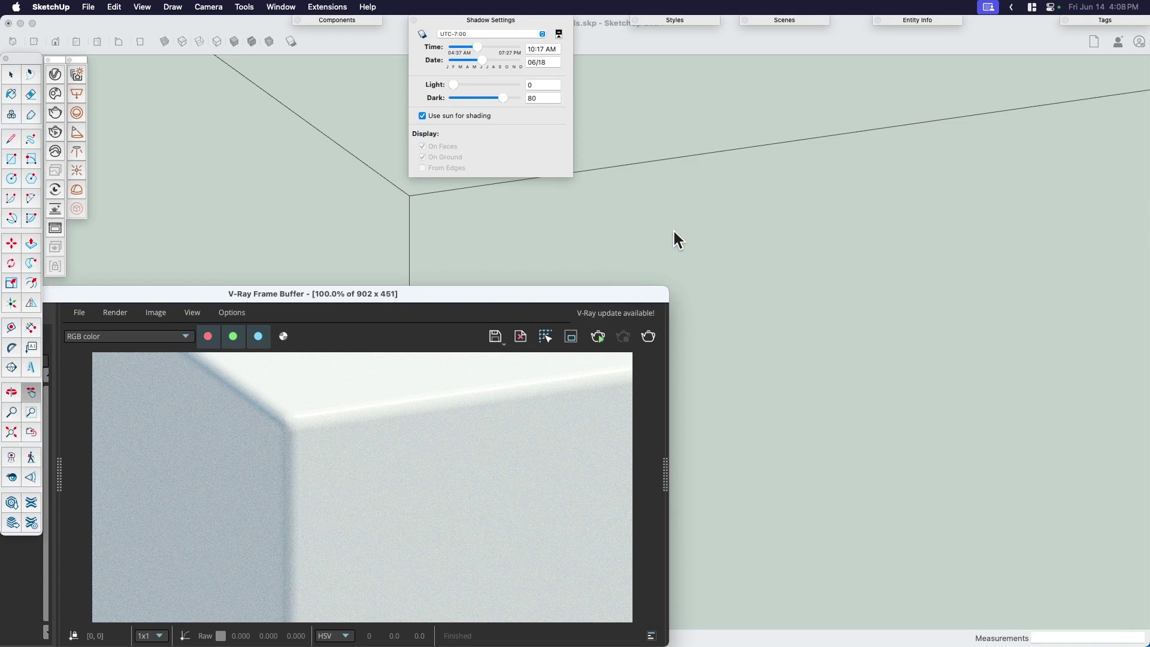
{"action": "scroll", "coordinate": [721, 246], "scroll_direction": "left", "scroll_amount": 5, "text": "shift"}
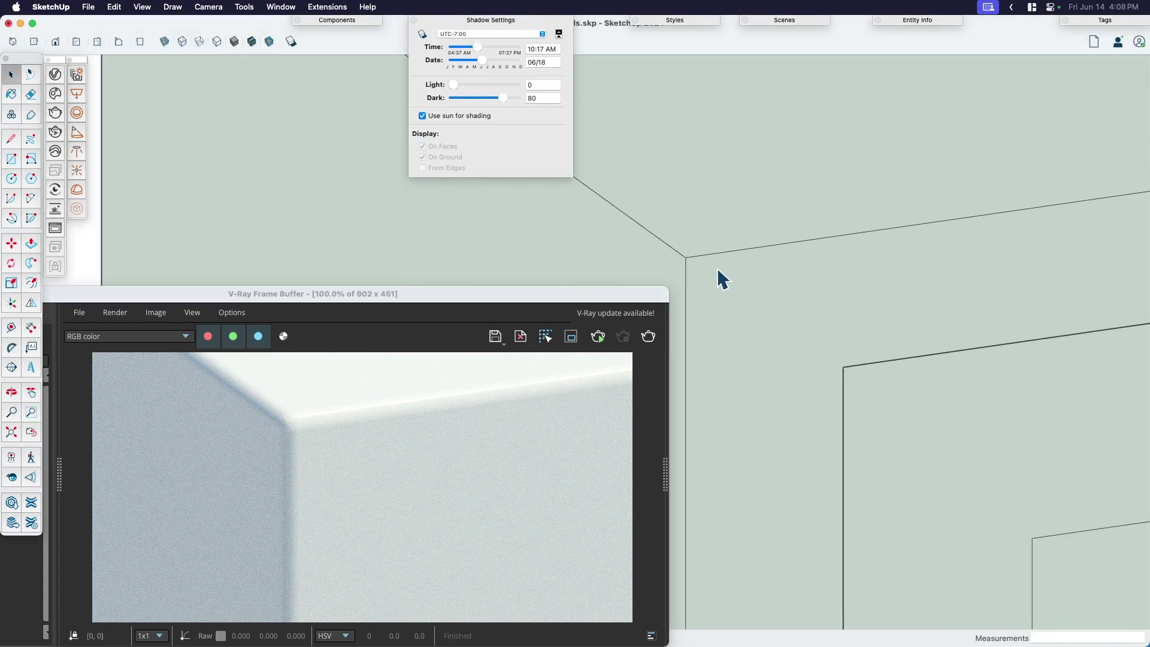
- Switch to FarmhouseKitchen_Final.skp, collapse Shadow Settings, activate the Render scene and bring its V-Ray Frame Buffer into view
{"action": "scroll", "coordinate": [718, 268], "scroll_direction": "down", "scroll_amount": 3}
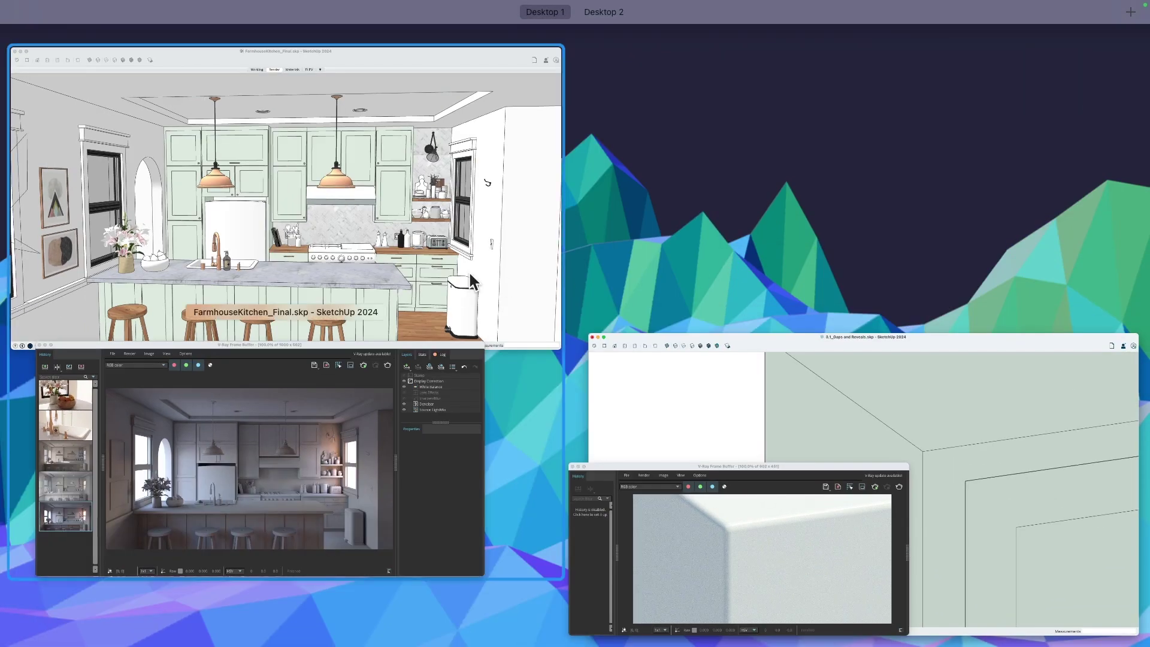
{"action": "left_click", "coordinate": [469, 270]}
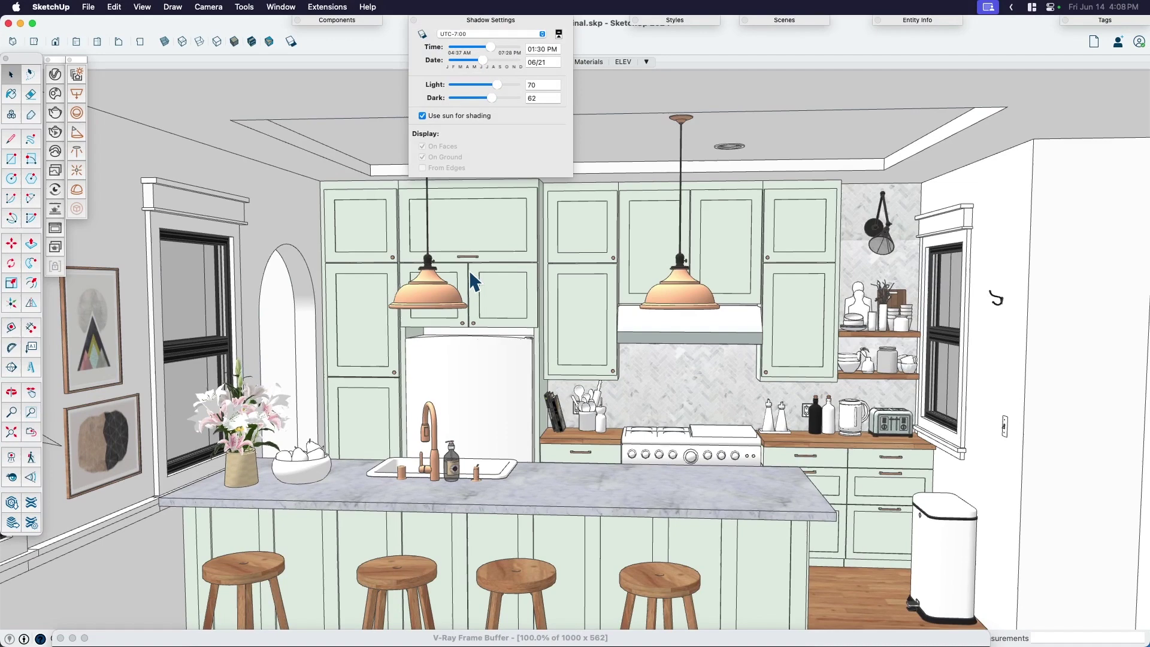
{"action": "left_click", "coordinate": [518, 21]}
{"action": "left_click", "coordinate": [551, 62]}
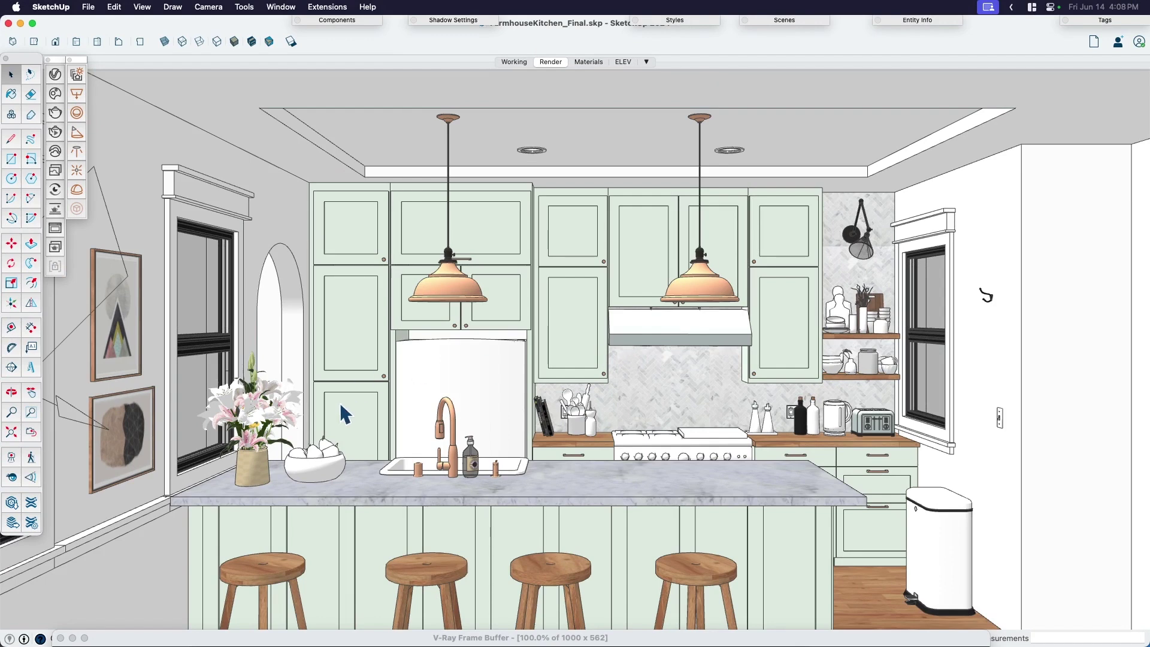
{"action": "left_click_drag", "start_coordinate": [204, 640], "coordinate": [197, 165]}
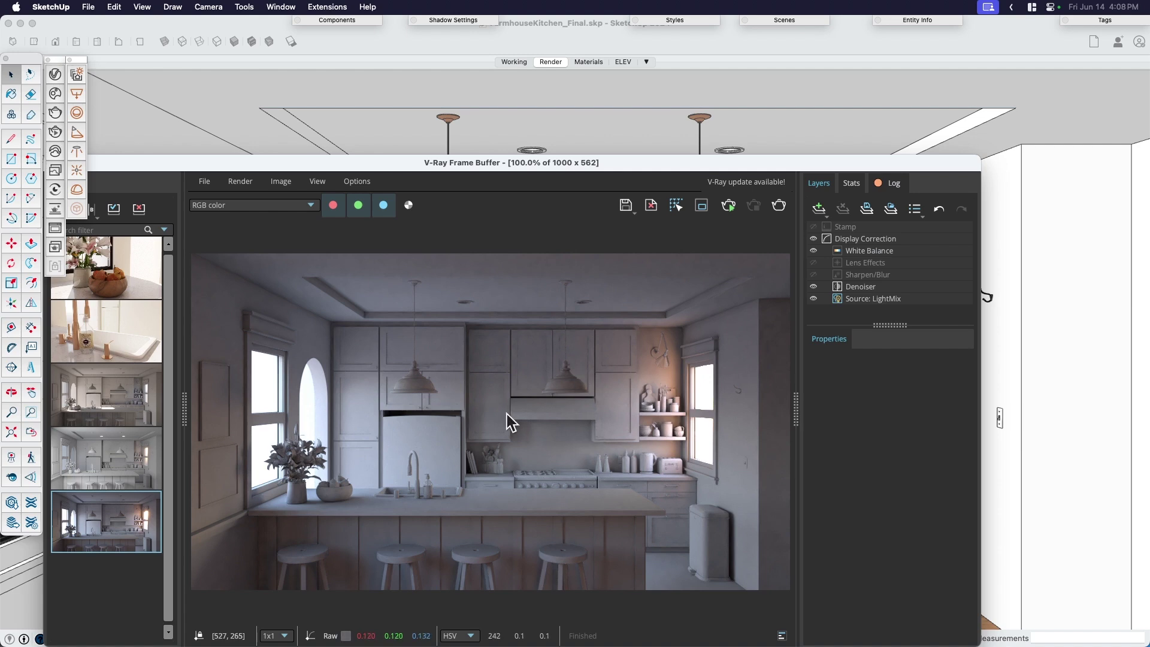
- Load the third render from the frame buffer history and compare it in A/B mode with the fourth render
{"action": "double_click", "coordinate": [109, 393]}
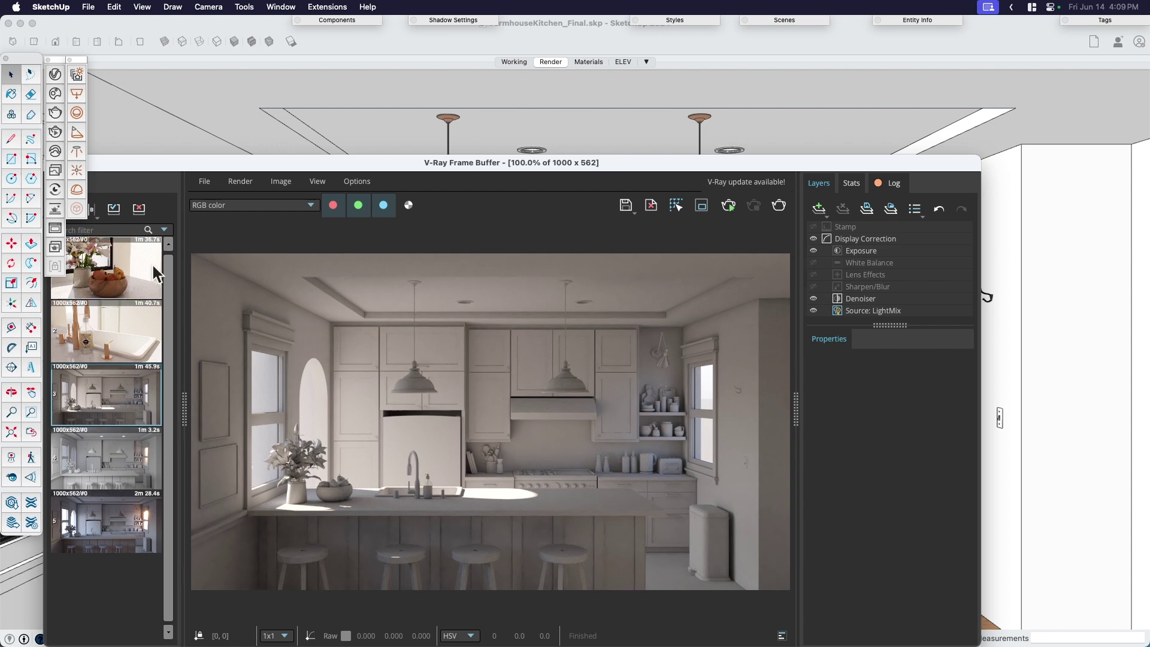
{"action": "left_click", "coordinate": [92, 210]}
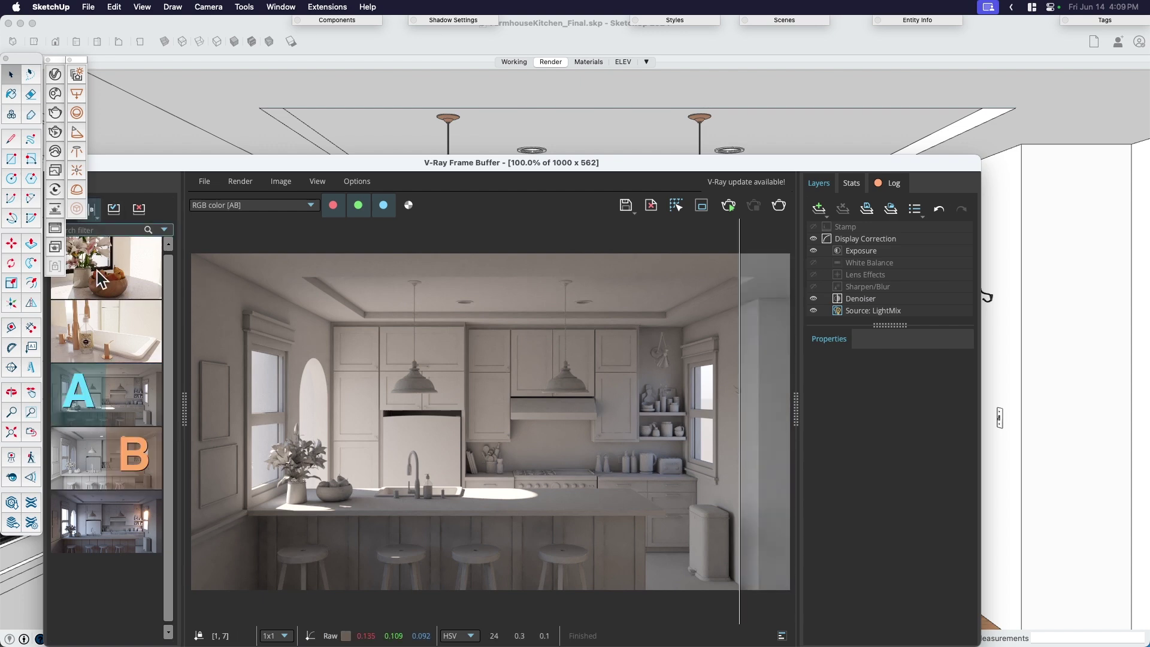
{"action": "left_click_drag", "start_coordinate": [738, 433], "coordinate": [443, 441]}
{"action": "left_click", "coordinate": [140, 463]}
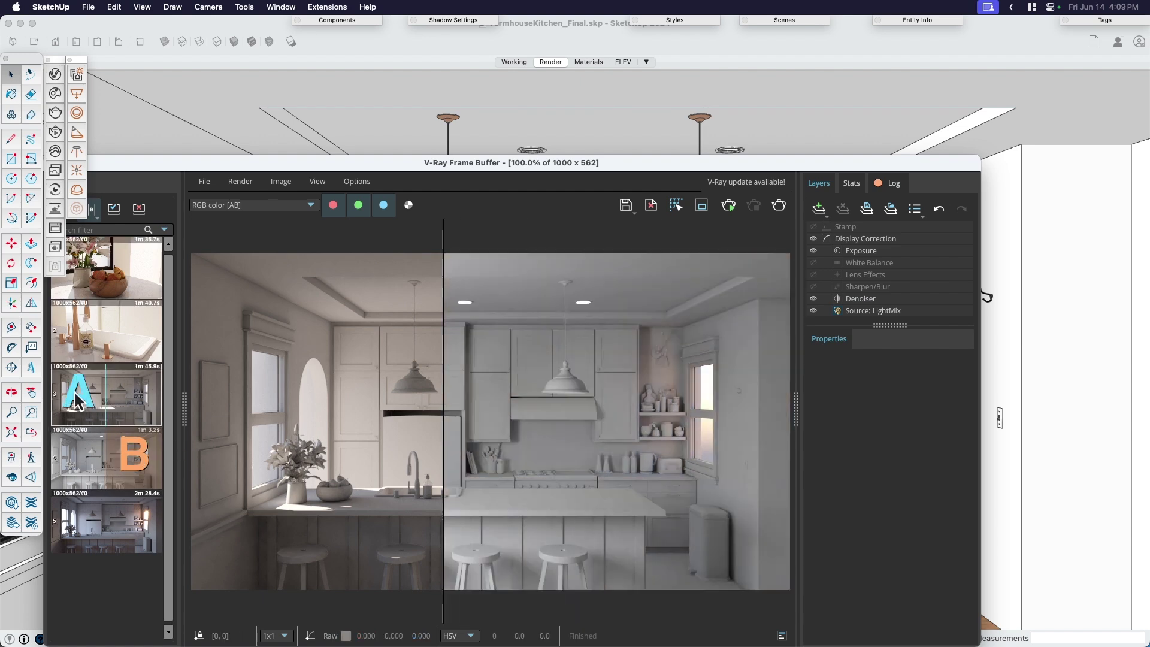
- Examine the lighting differences between kitchen renders A and B by sliding the divider at several zoom levels
{"action": "left_click_drag", "start_coordinate": [442, 419], "coordinate": [697, 421]}
{"action": "scroll", "coordinate": [576, 496], "scroll_direction": "up", "scroll_amount": 2}
{"action": "scroll", "coordinate": [447, 455], "scroll_direction": "up", "scroll_amount": 2}
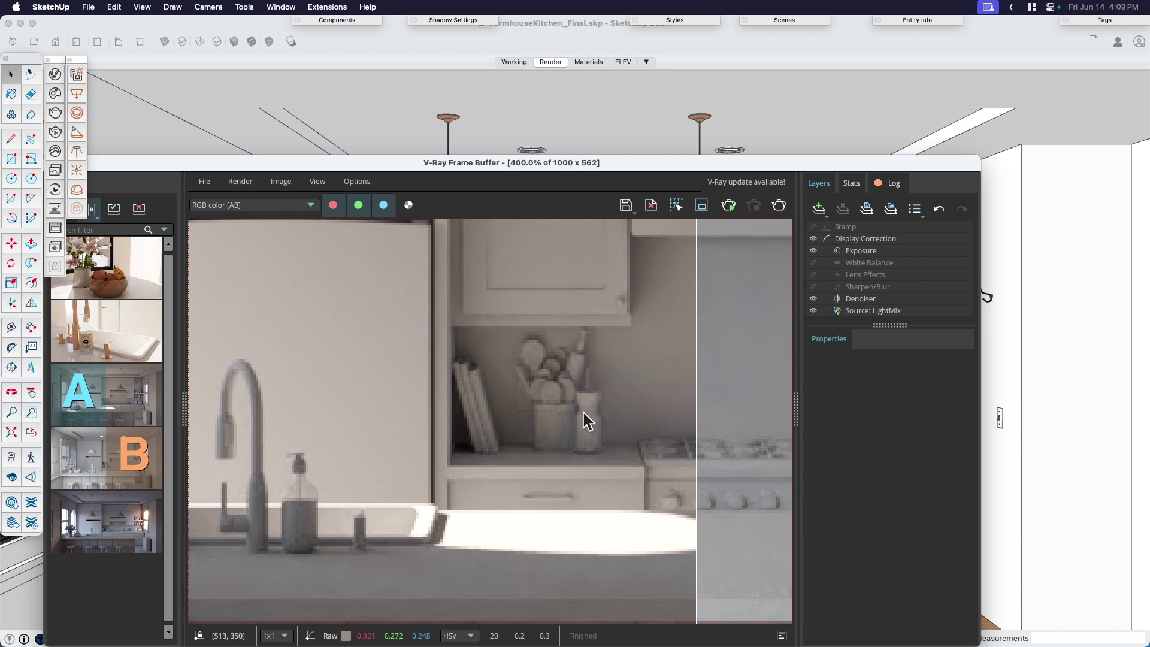
{"action": "scroll", "coordinate": [606, 430], "scroll_direction": "down", "scroll_amount": 2}
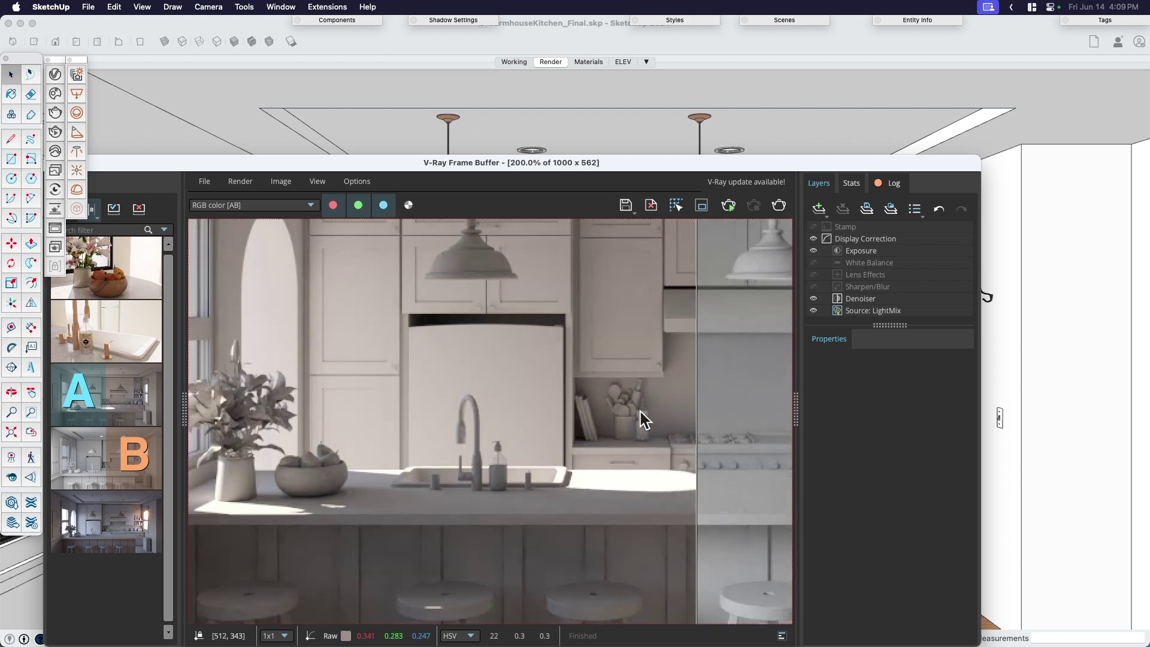
{"action": "left_click_drag", "start_coordinate": [694, 440], "coordinate": [335, 449]}
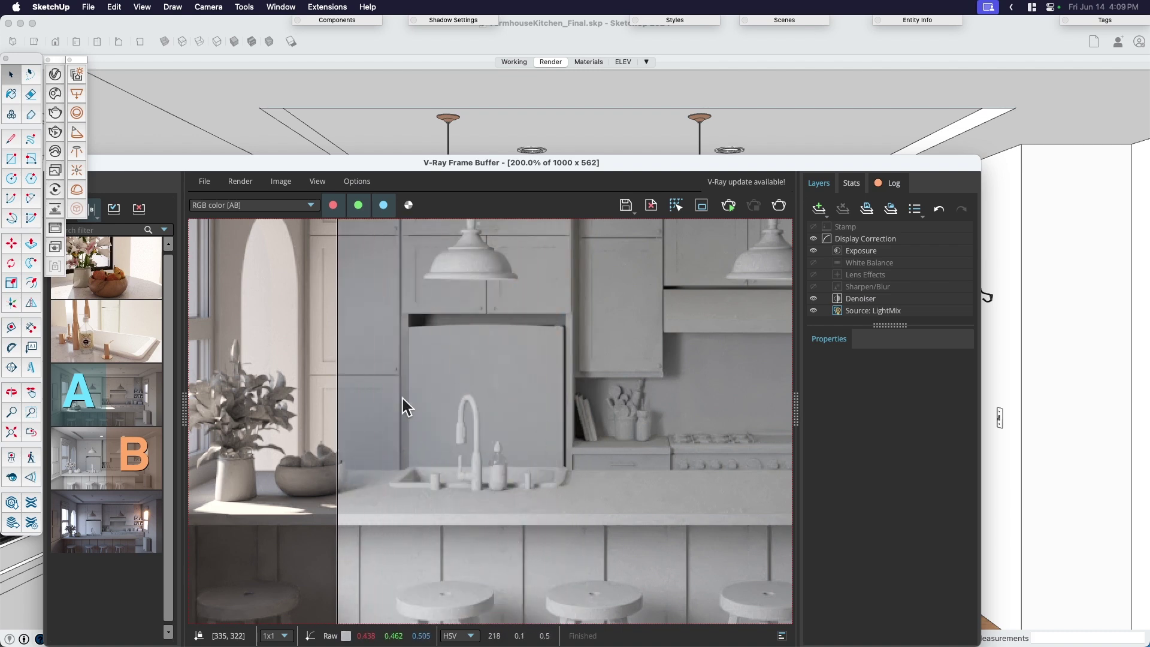
{"action": "left_click_drag", "start_coordinate": [337, 457], "coordinate": [673, 464]}
{"action": "scroll", "coordinate": [498, 451], "scroll_direction": "down", "scroll_amount": 1}
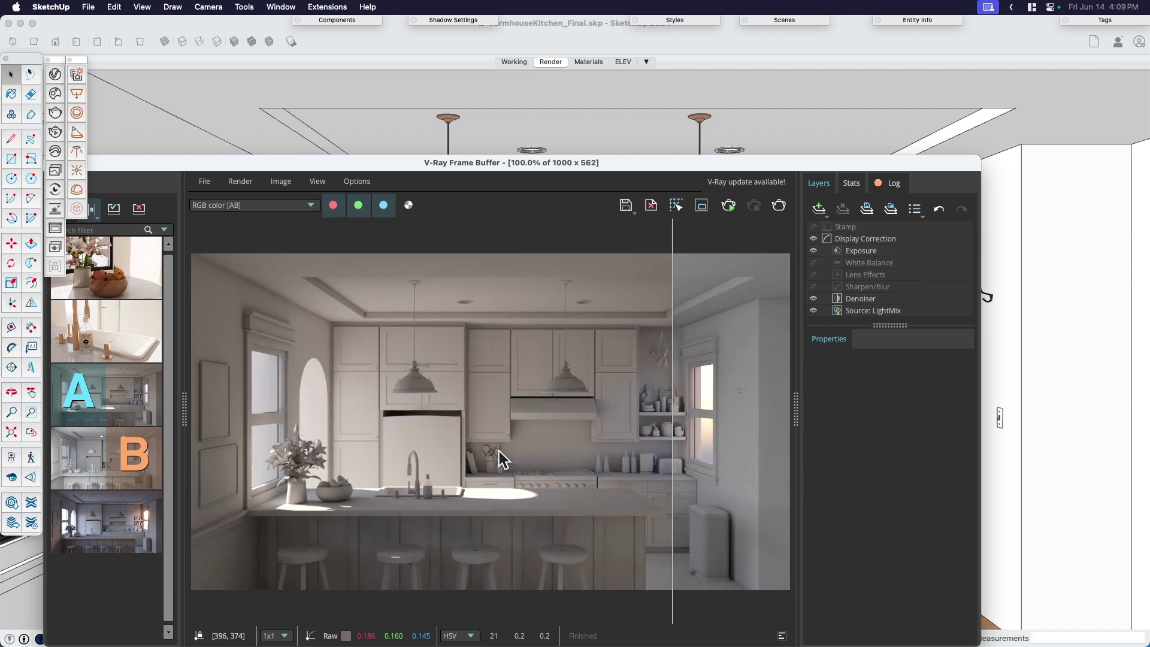
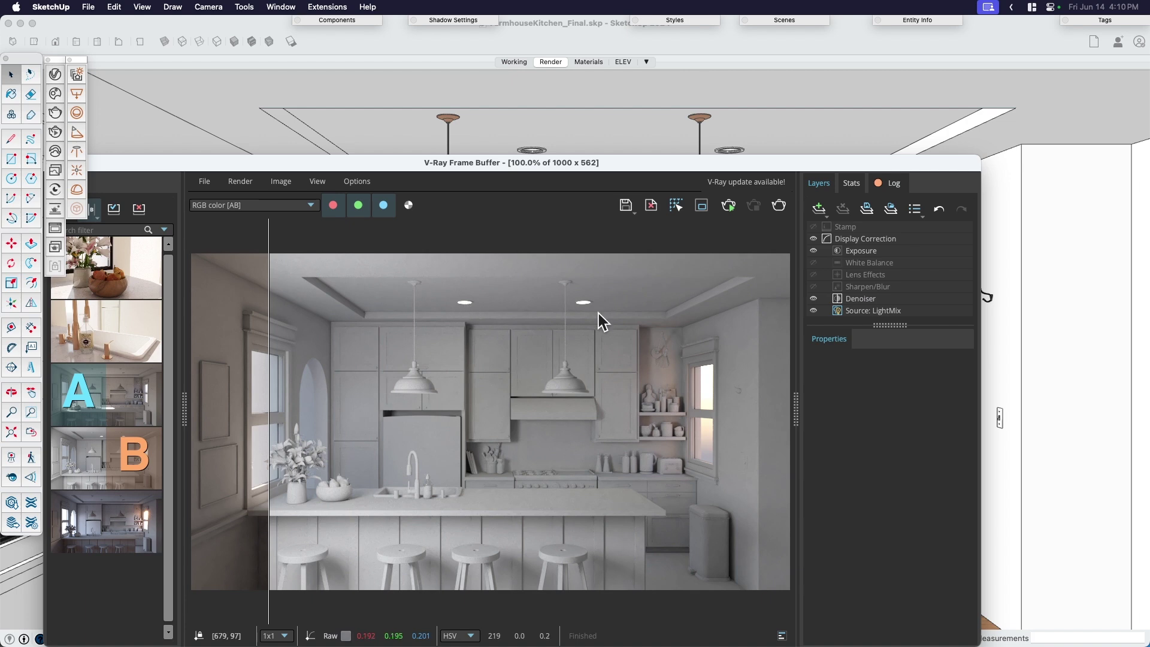
- Review the kitchen scene's render elements and the list of addable ones for Light Mix, then close the Asset Editor
{"action": "left_click", "coordinate": [72, 76]}
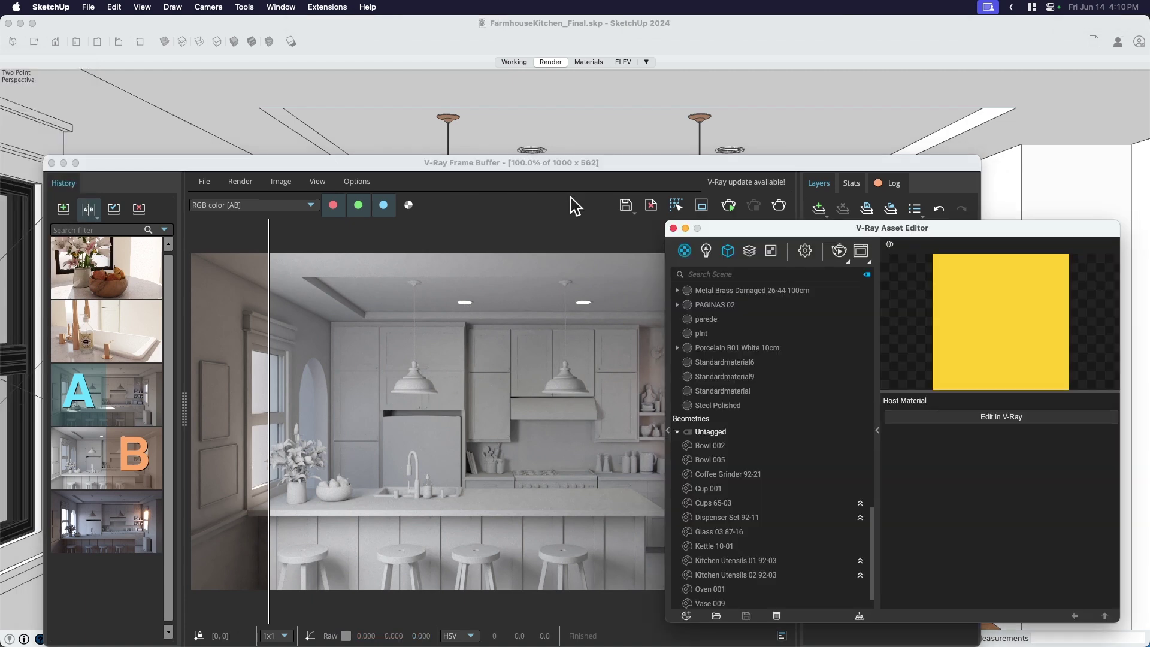
{"action": "left_click", "coordinate": [730, 253]}
{"action": "left_click", "coordinate": [749, 252]}
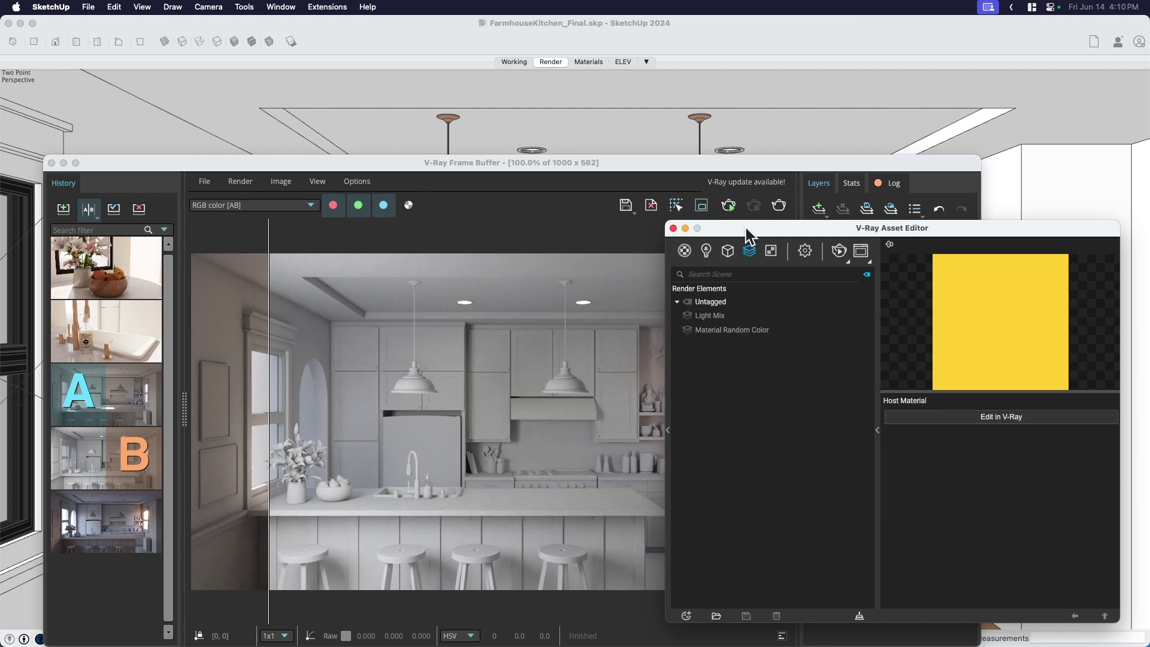
{"action": "left_click_drag", "start_coordinate": [746, 227], "coordinate": [426, 113]}
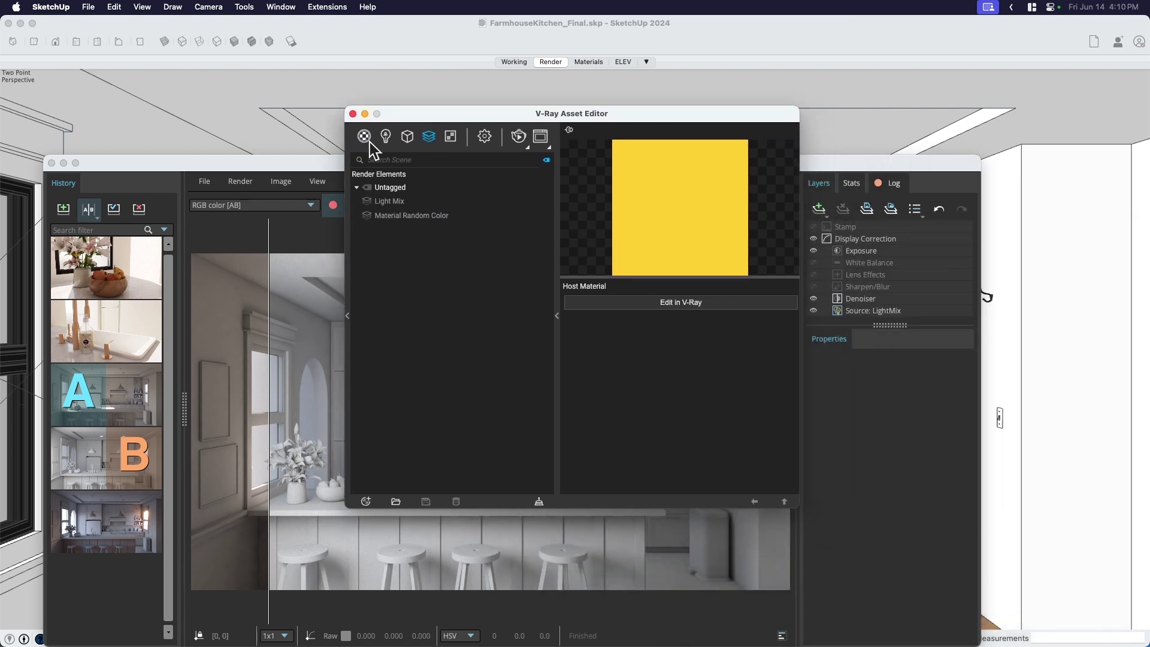
{"action": "left_click", "coordinate": [426, 139]}
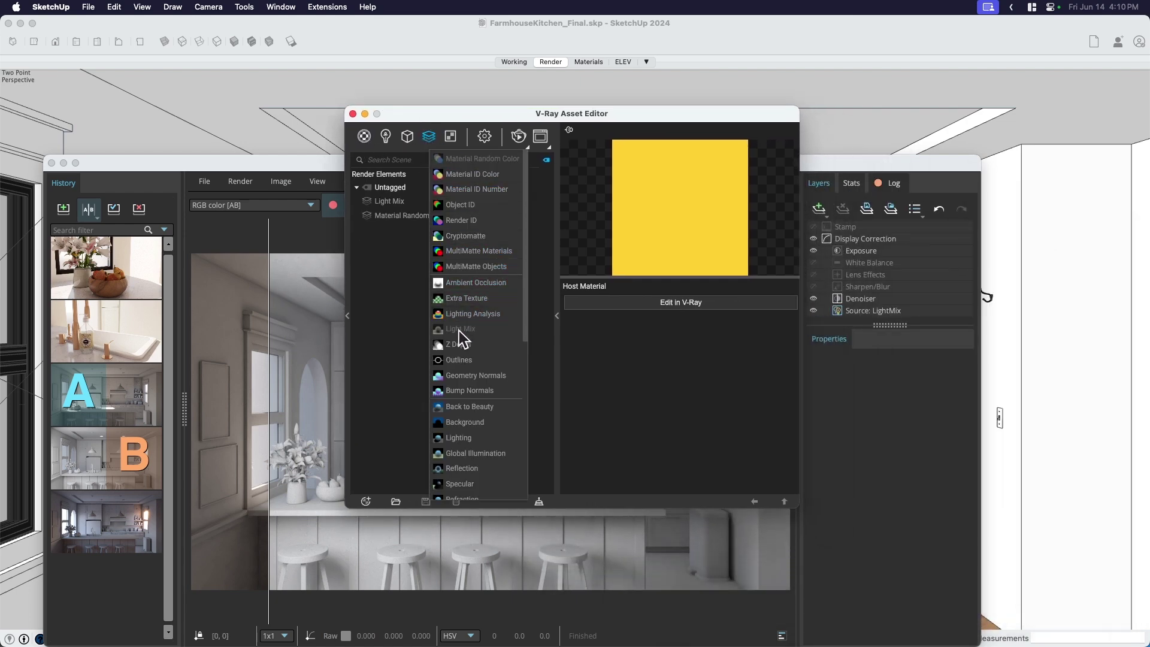
{"action": "left_click", "coordinate": [407, 322]}
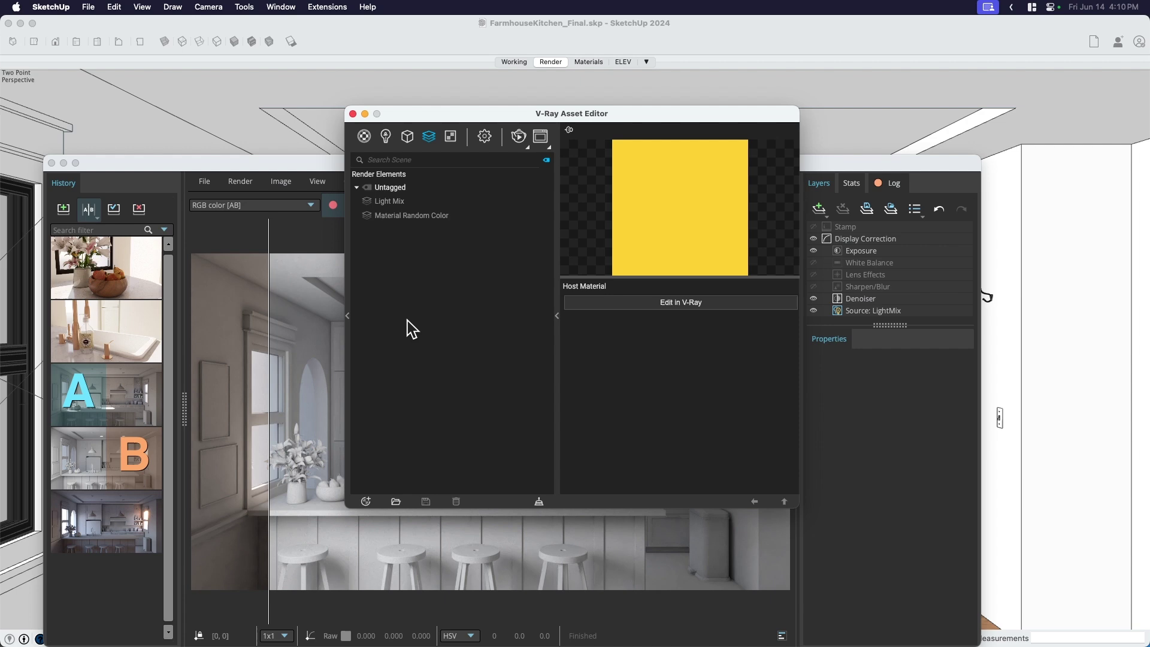
{"action": "left_click", "coordinate": [353, 114]}
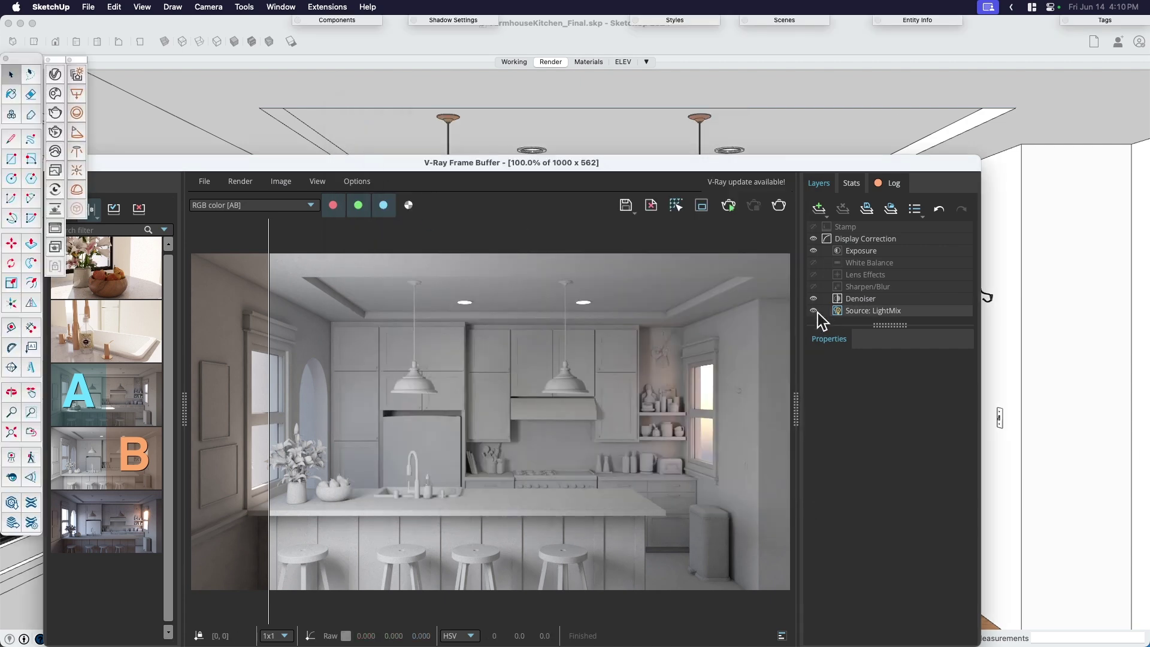
- End the A/B comparison, load the fourth history render into the frame buffer and show its LightMix source properties
{"action": "left_click", "coordinate": [857, 311]}
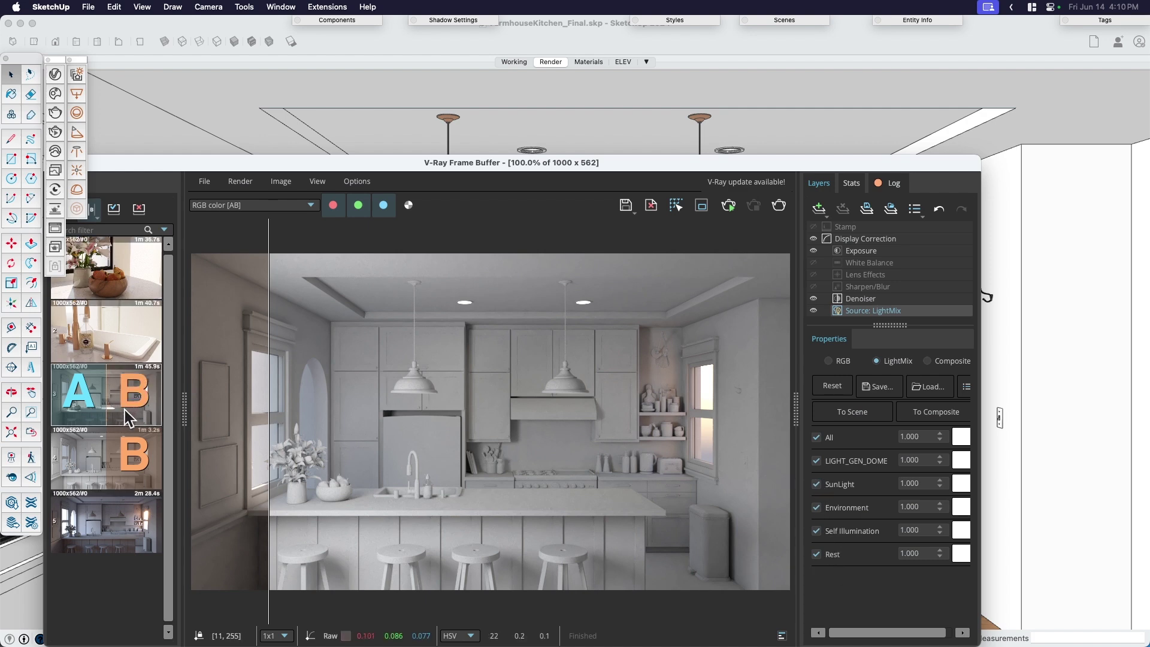
{"action": "mouse_move", "coordinate": [102, 466]}
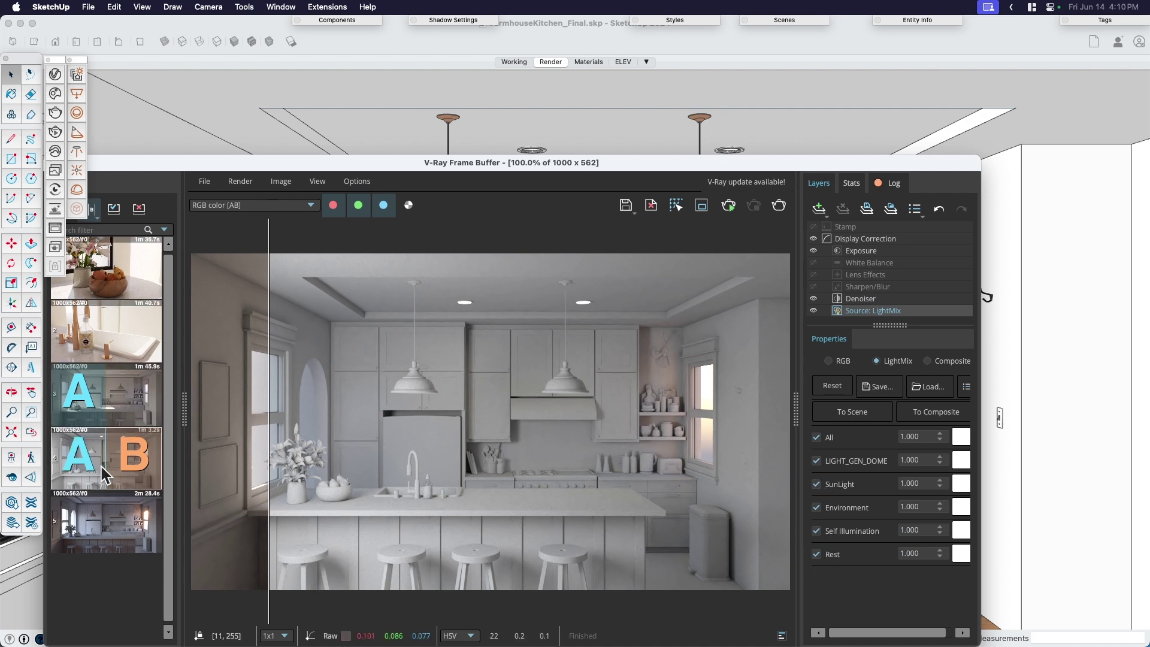
{"action": "left_click", "coordinate": [91, 415]}
{"action": "left_click", "coordinate": [95, 213]}
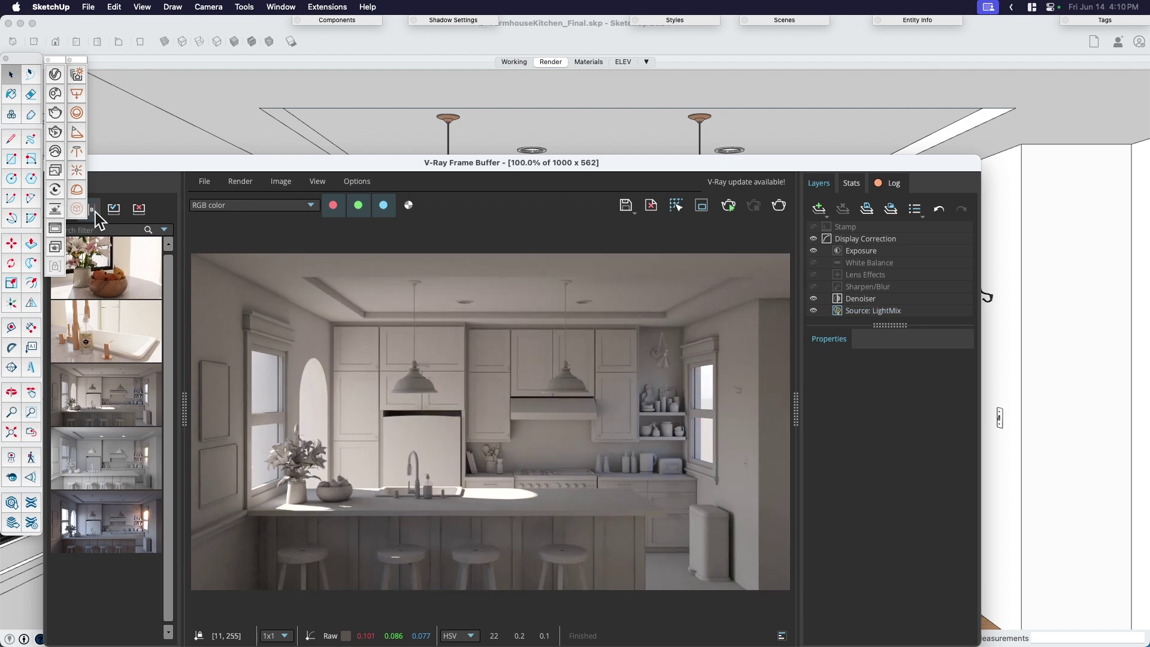
{"action": "right_click", "coordinate": [102, 461]}
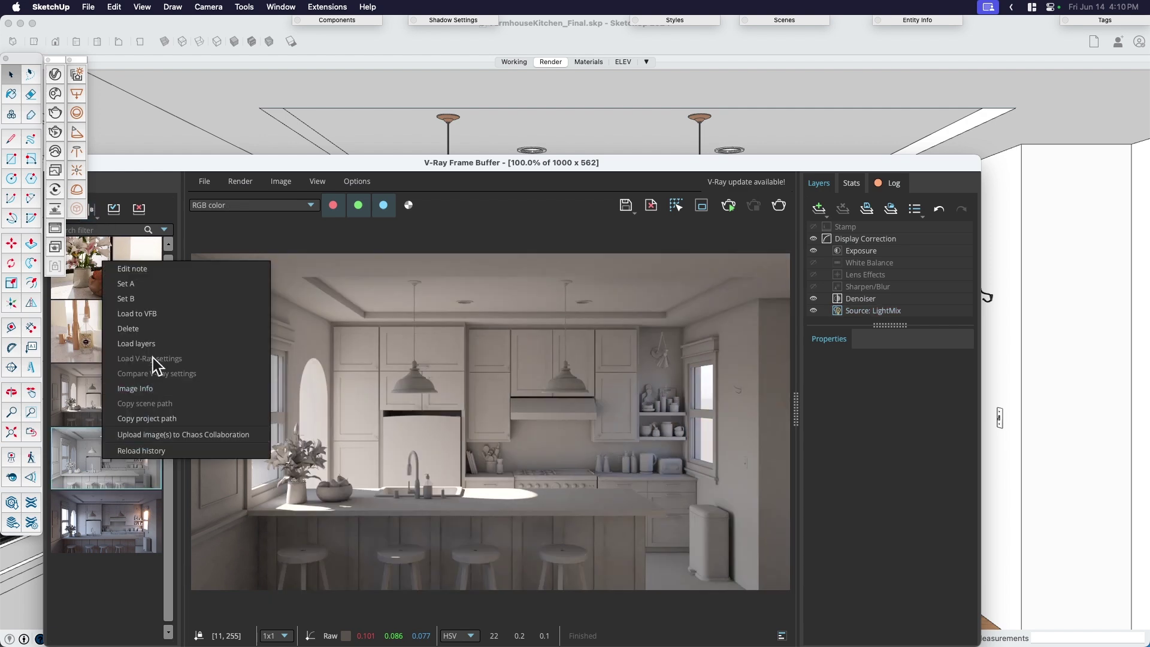
{"action": "left_click", "coordinate": [153, 317]}
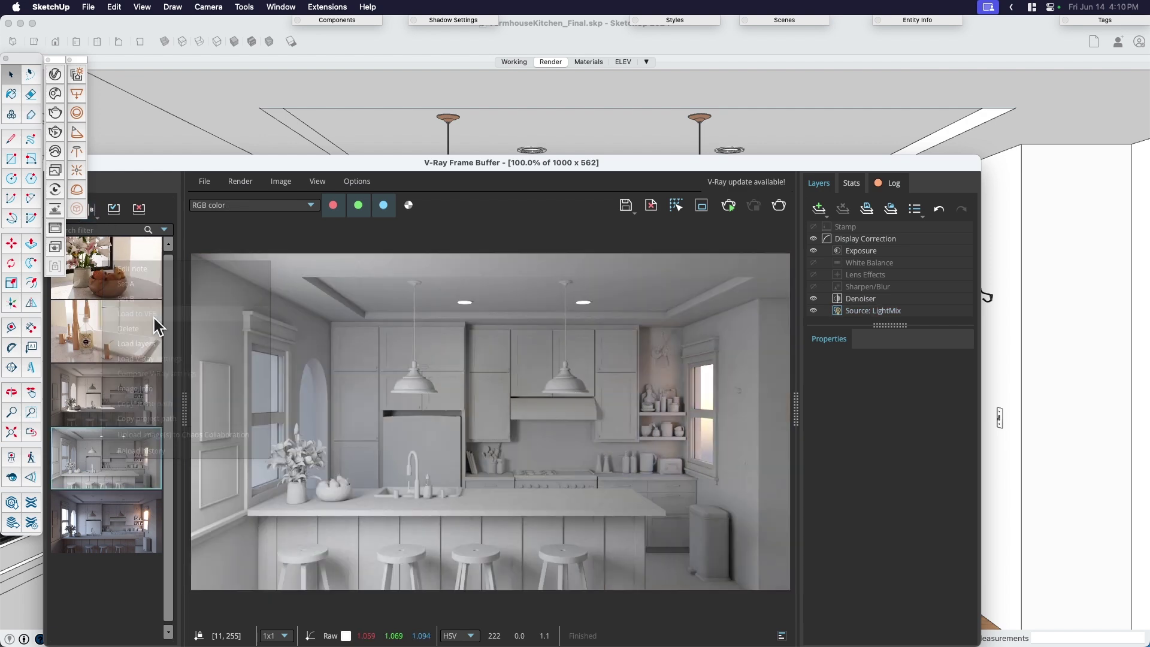
{"action": "left_click", "coordinate": [849, 312]}
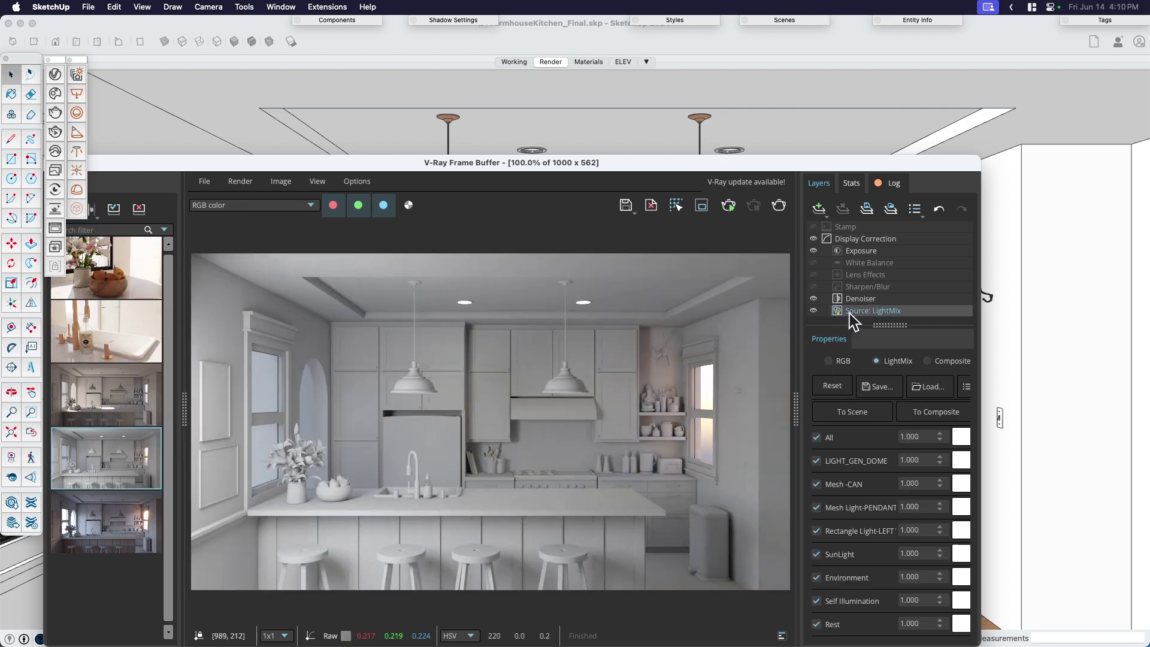
- Disable the Mesh-CAN and Mesh Light-PENDANT lights in Light Mix, toggling the pendants to compare their effect up close
{"action": "left_click", "coordinate": [816, 485]}
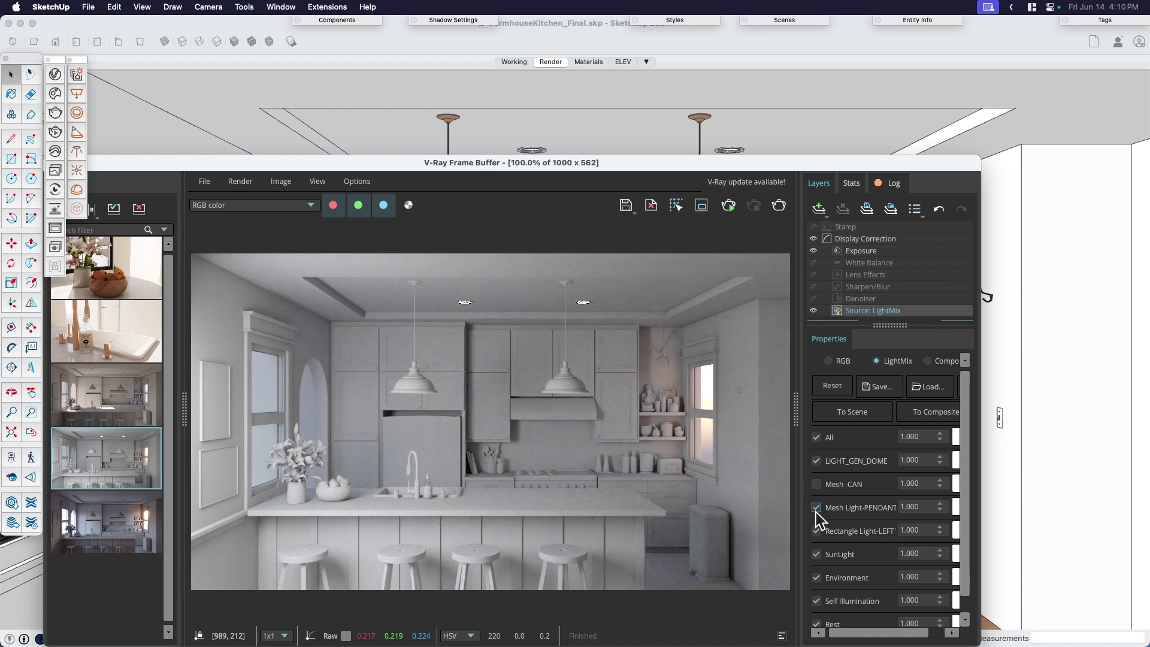
{"action": "left_click", "coordinate": [816, 508]}
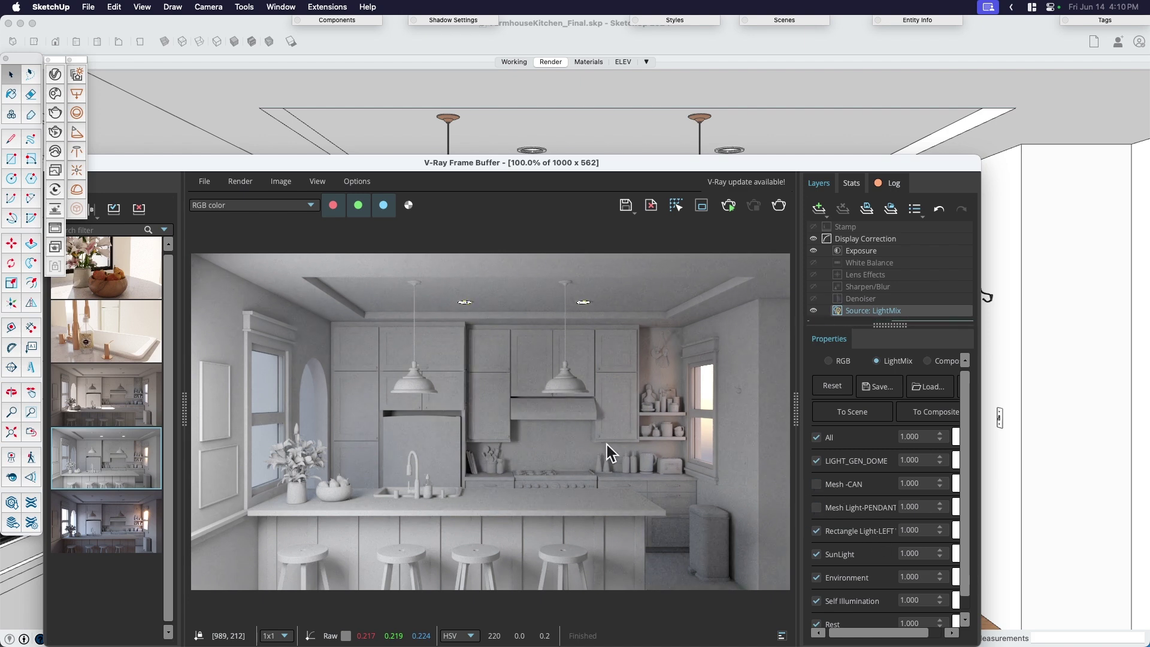
{"action": "scroll", "coordinate": [606, 444], "scroll_direction": "up", "scroll_amount": 1}
{"action": "left_click", "coordinate": [817, 508]}
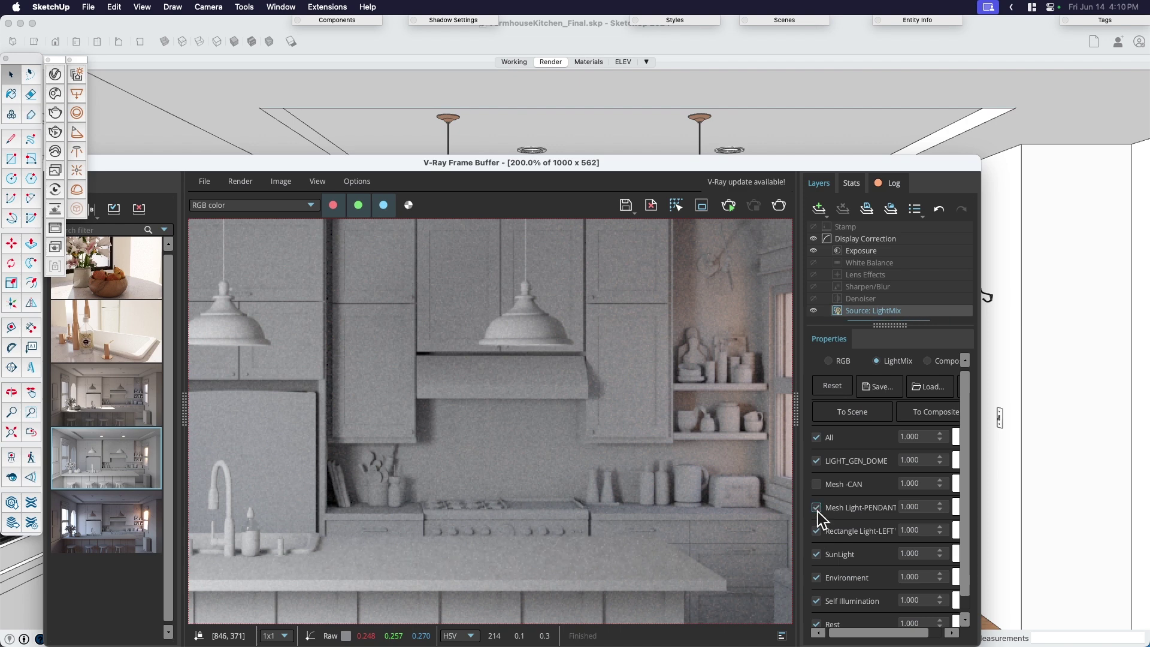
{"action": "left_click", "coordinate": [817, 509]}
{"action": "scroll", "coordinate": [714, 483], "scroll_direction": "down", "scroll_amount": 1}
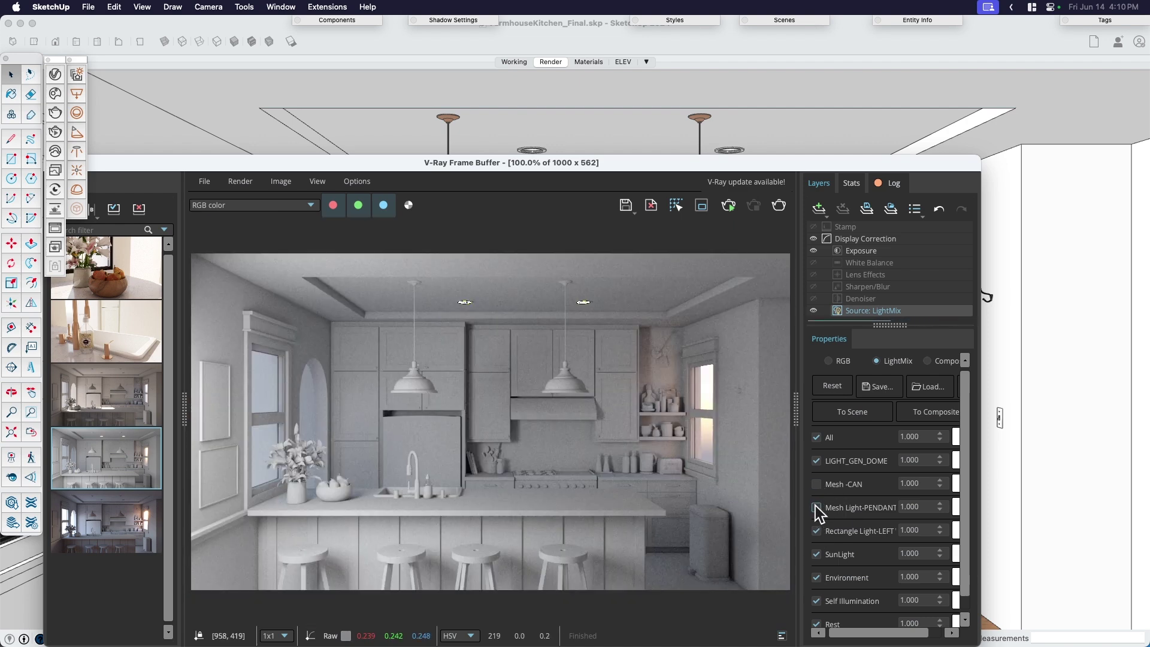
- Disable SunLight and Rectangle Light-LEFT in Light Mix, toggling LIGHT_GEN_DOME off and on to compare its contribution
{"action": "left_click", "coordinate": [816, 553]}
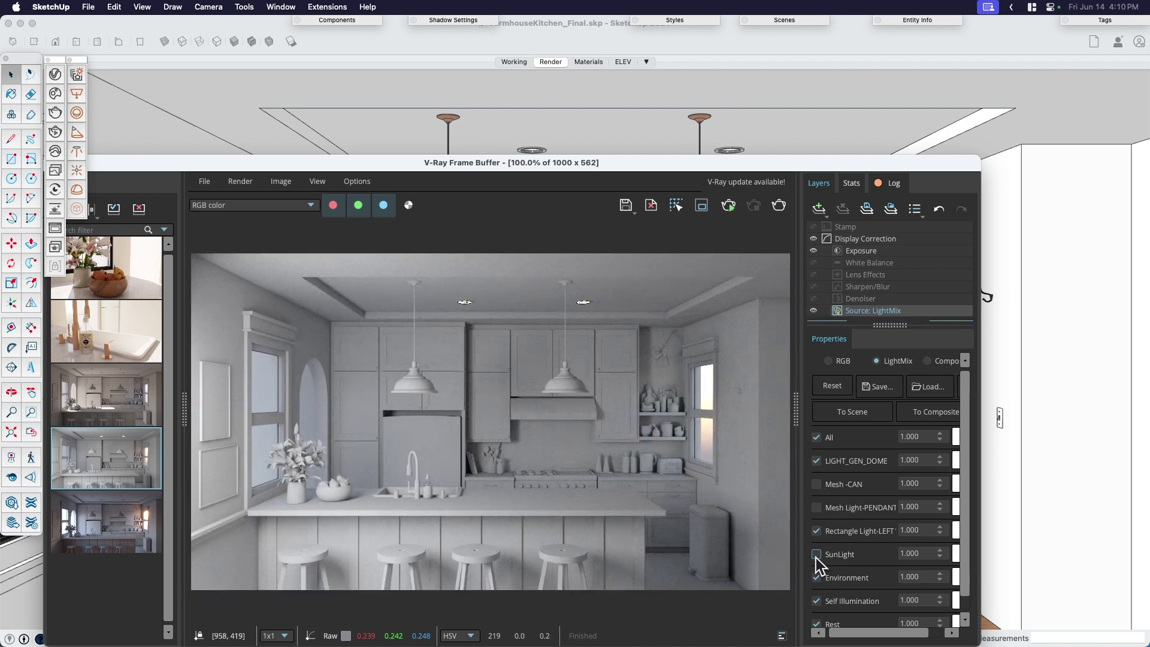
{"action": "scroll", "coordinate": [818, 601], "scroll_direction": "down", "scroll_amount": 1}
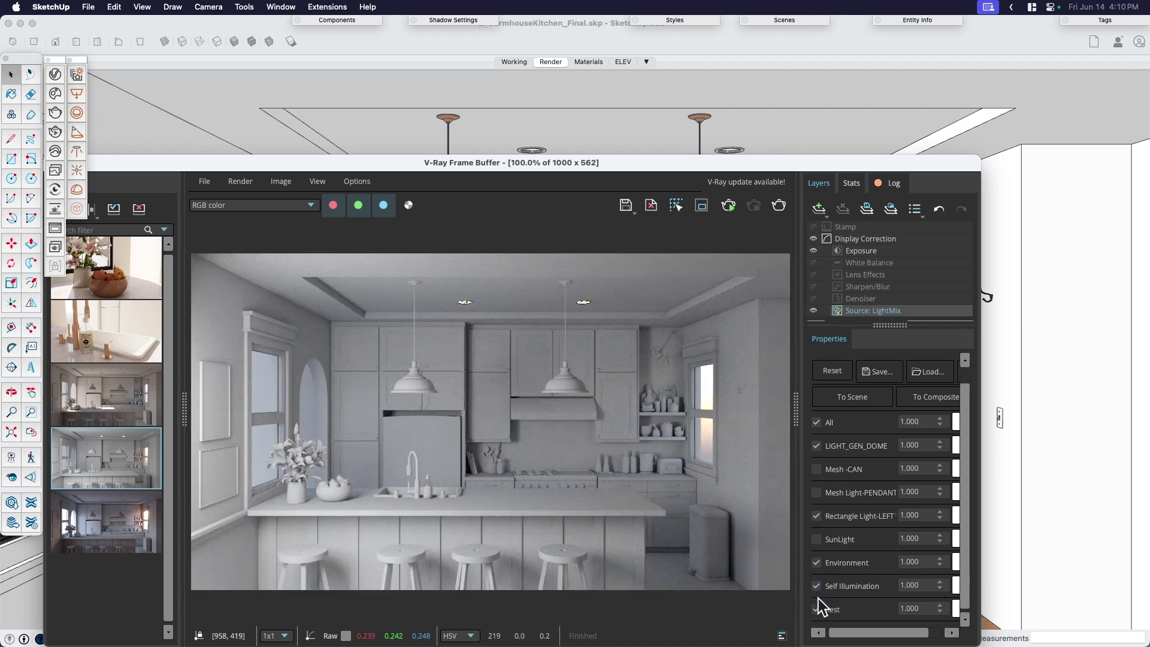
{"action": "left_click", "coordinate": [817, 447]}
{"action": "left_click", "coordinate": [818, 447]}
{"action": "left_click", "coordinate": [818, 447]}
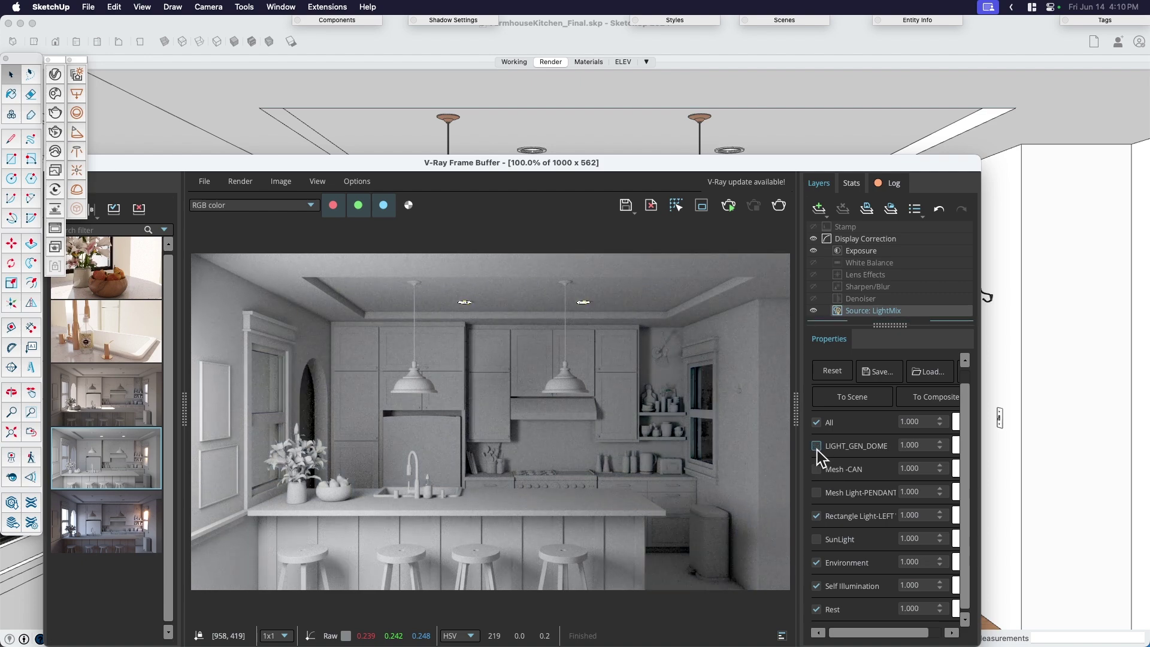
{"action": "left_click", "coordinate": [817, 516]}
{"action": "left_click", "coordinate": [817, 516]}
{"action": "left_click", "coordinate": [818, 446]}
{"action": "left_click", "coordinate": [816, 516]}
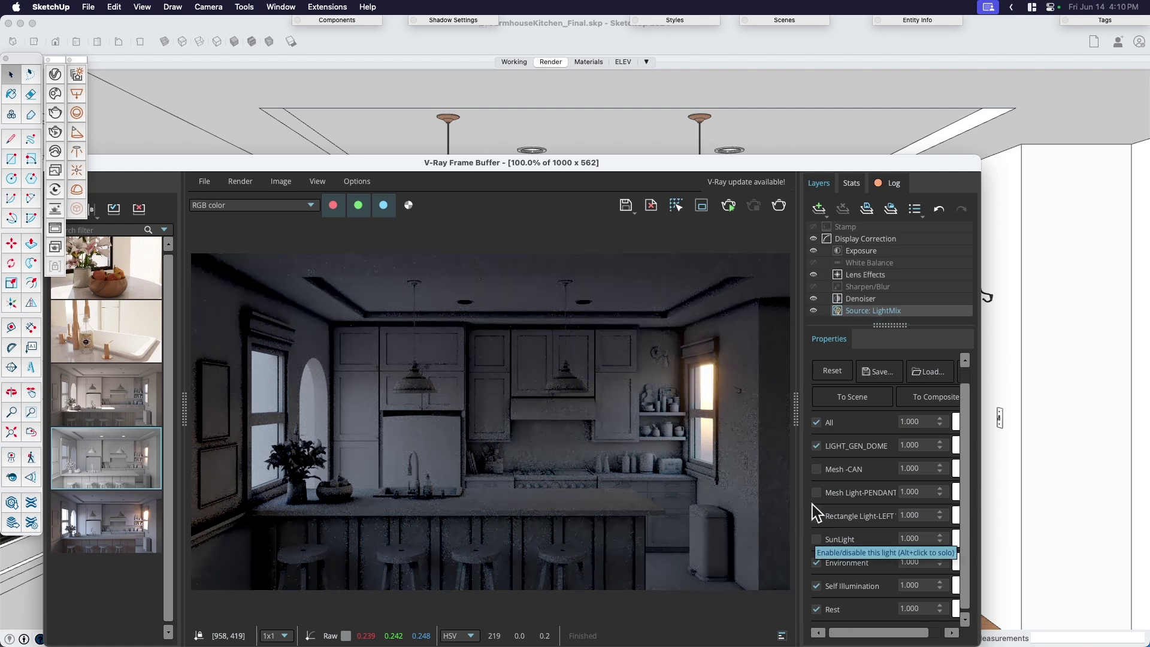
- Re-enable SunLight, Mesh-CAN, Mesh Light-PENDANT and Rectangle Light-LEFT in Light Mix
{"action": "left_click", "coordinate": [818, 539]}
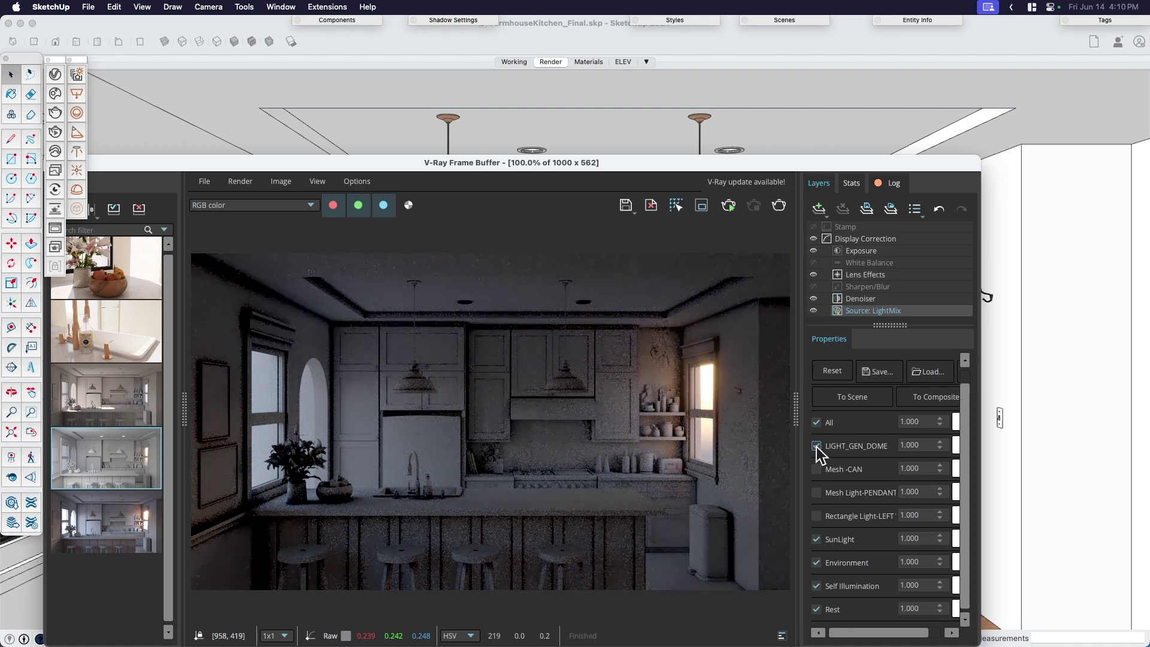
{"action": "left_click", "coordinate": [817, 470]}
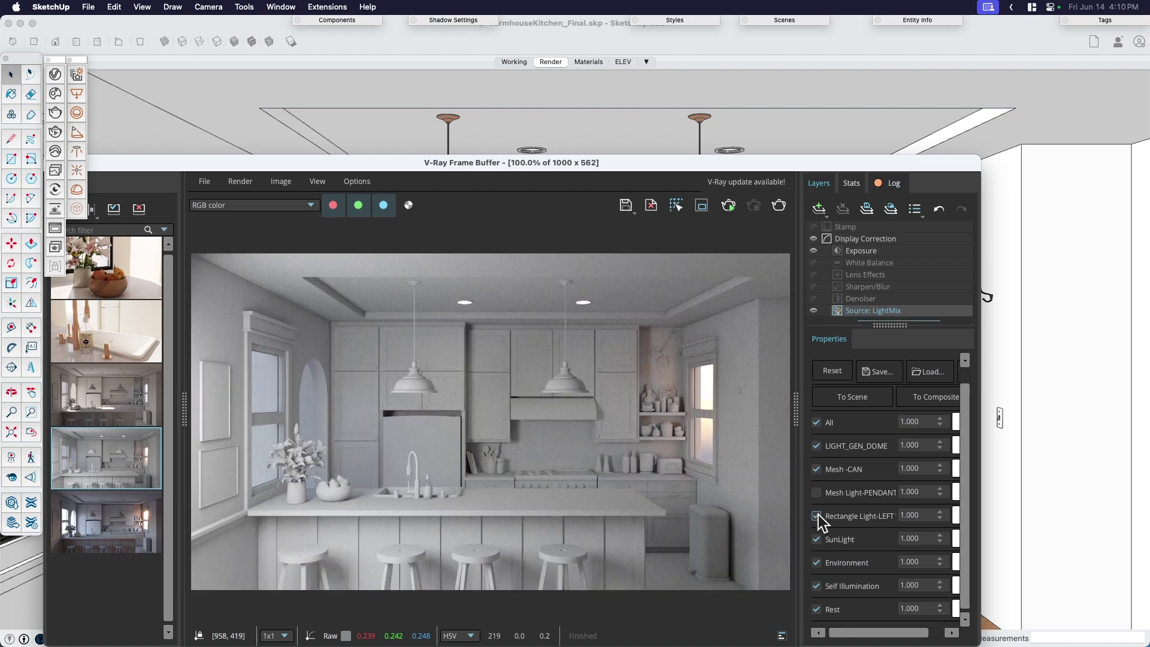
{"action": "left_click", "coordinate": [816, 493]}
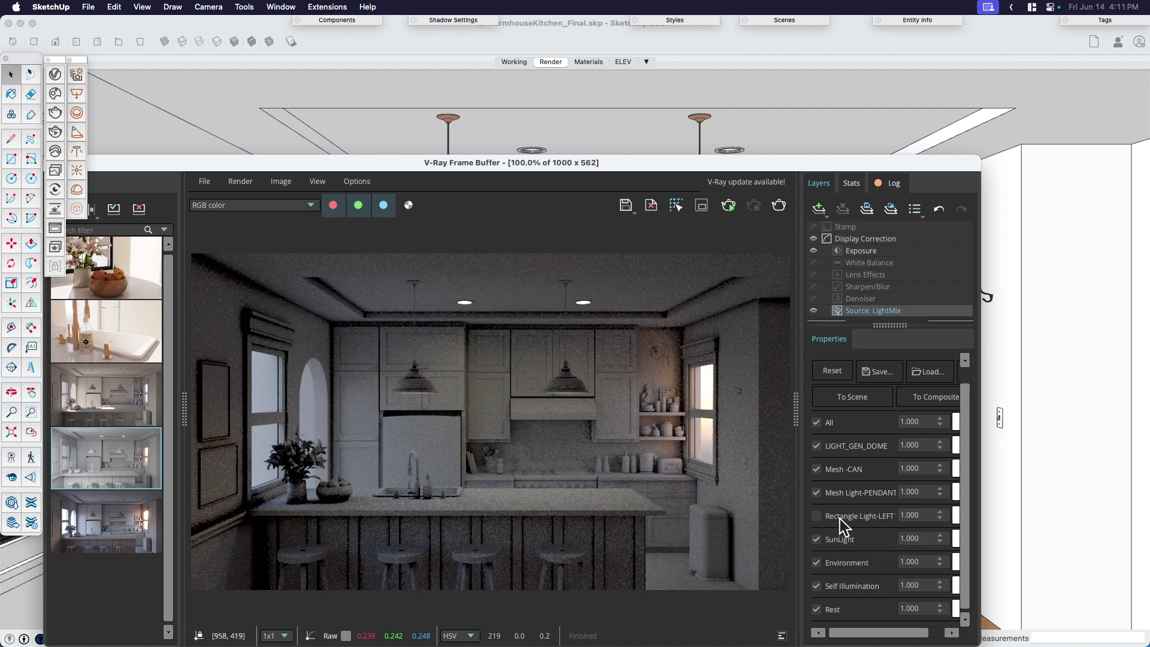
{"action": "left_click", "coordinate": [824, 517]}
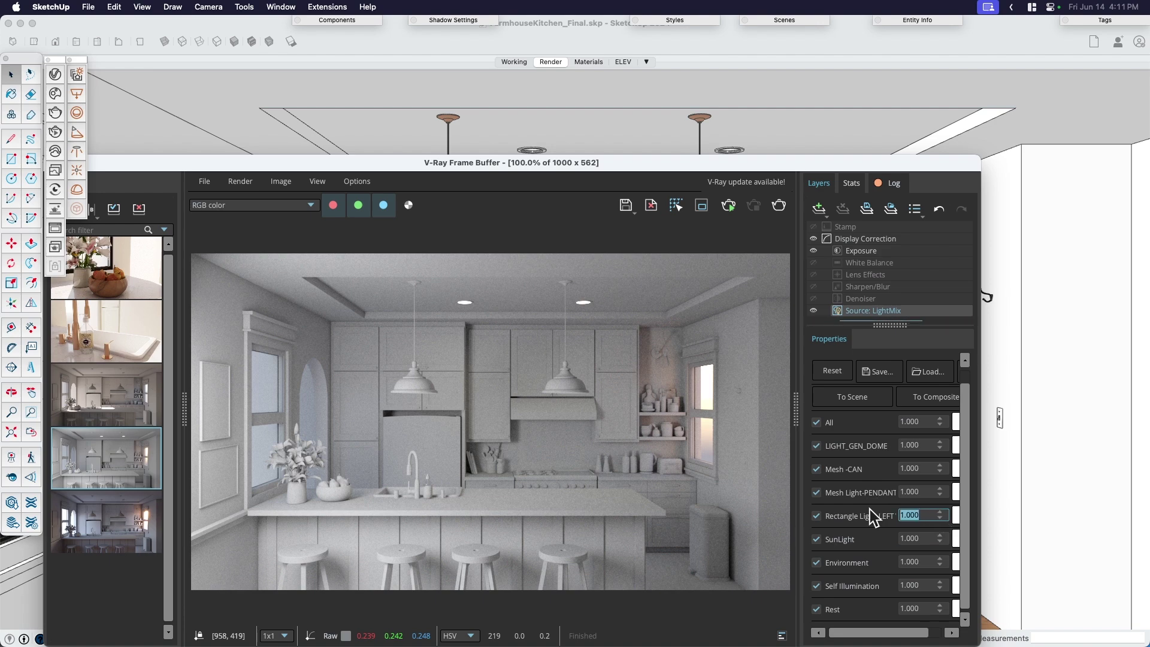
- Try an intensity of 0.25 for Rectangle Light-LEFT in Light Mix, and settle on 0.5
{"action": "type", "text": ".25"}
{"action": "key", "text": "Return"}
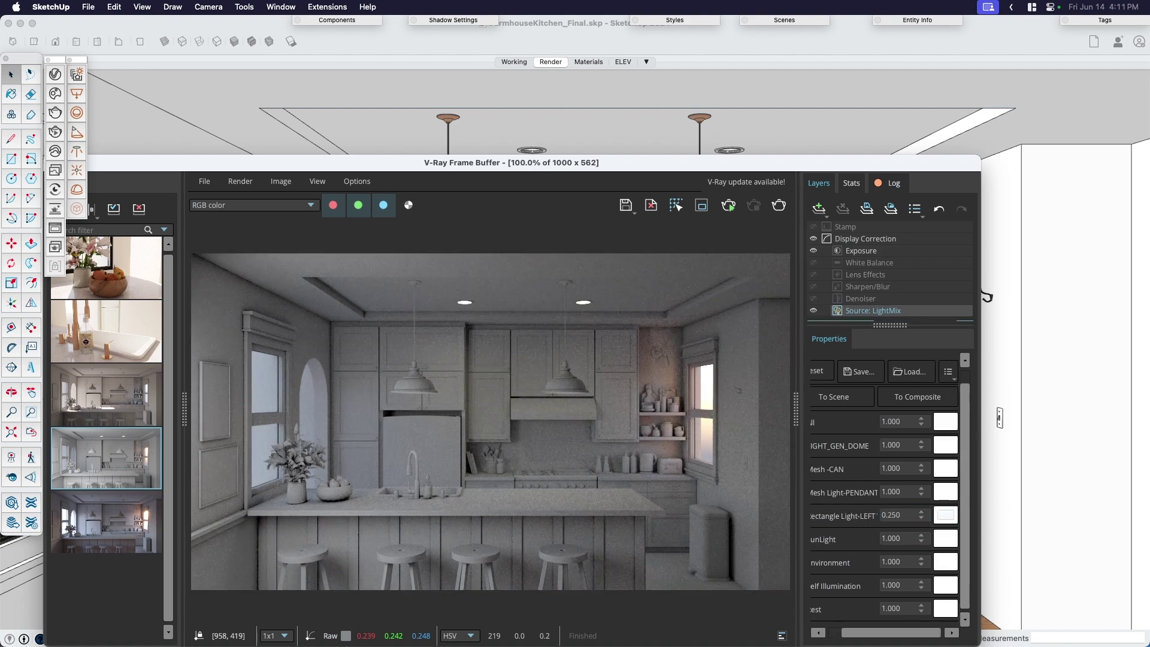
{"action": "double_click", "coordinate": [896, 515]}
{"action": "type", "text": ".5"}
{"action": "key", "text": "Return"}
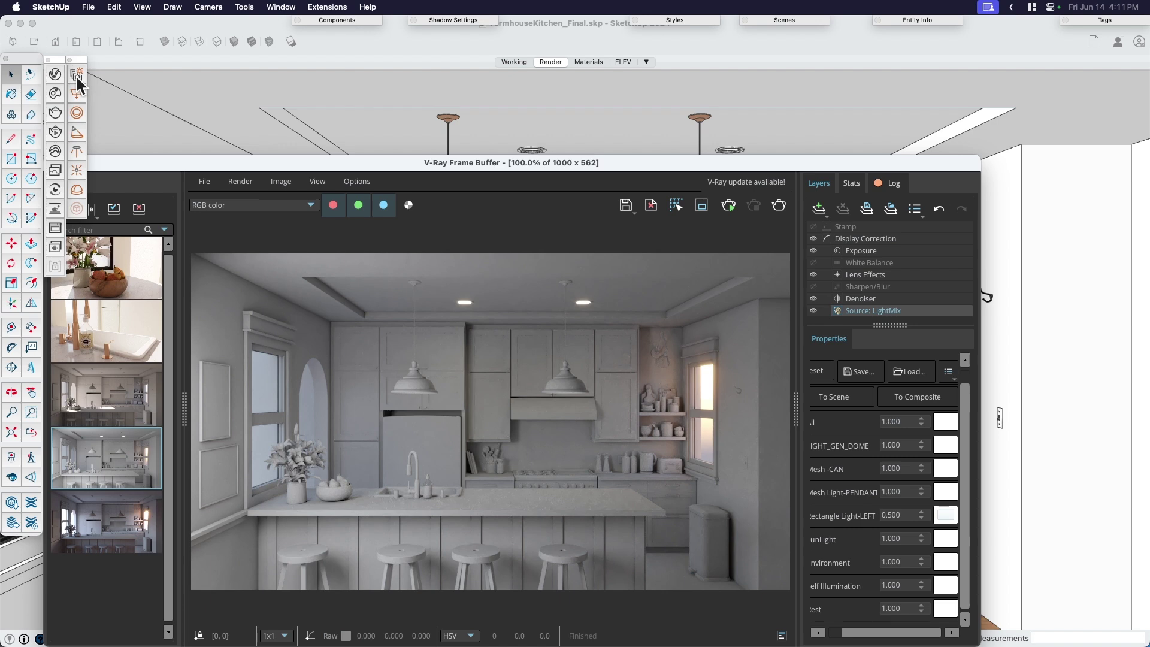
- Open V-Ray Light Gen and review the generated lighting variations of the kitchen
{"action": "mouse_move", "coordinate": [76, 58]}
{"action": "left_mouse_down"}
{"action": "mouse_move", "coordinate": [117, 116]}
{"action": "mouse_move", "coordinate": [80, 58]}
{"action": "left_mouse_up"}
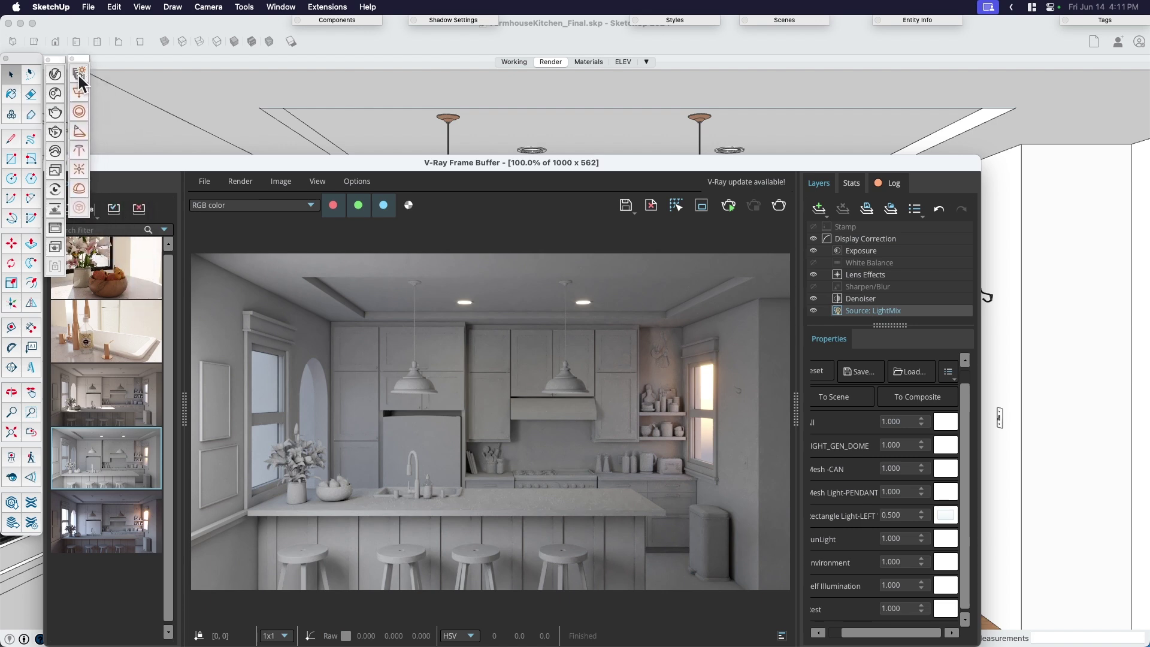
{"action": "left_click", "coordinate": [78, 74]}
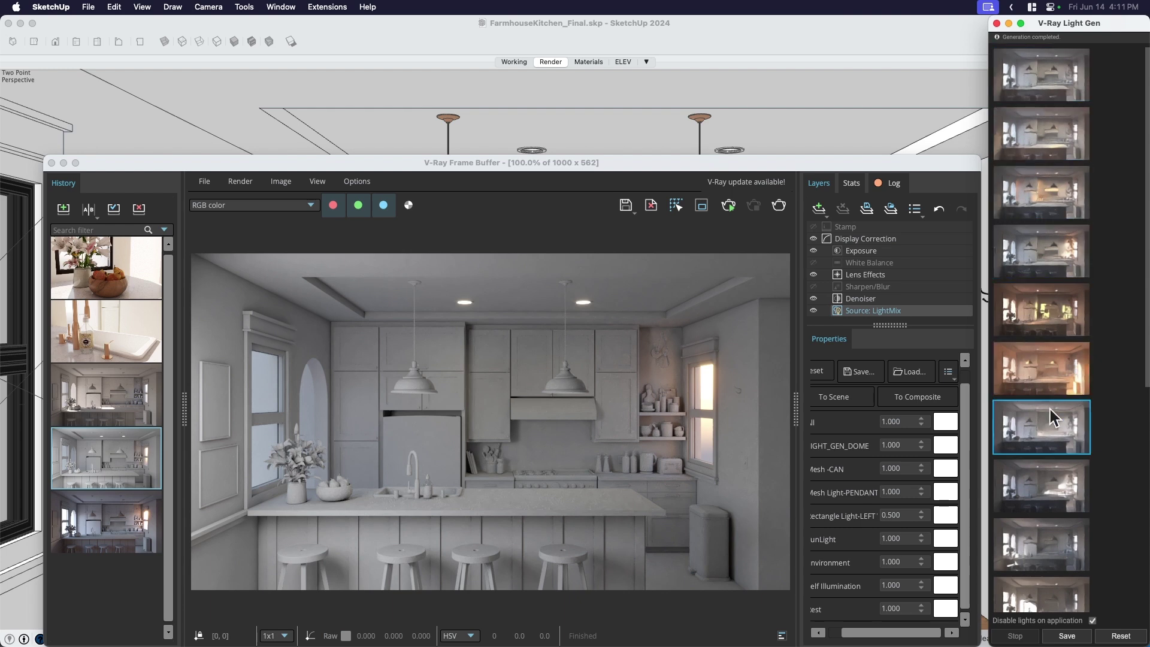
{"action": "scroll", "coordinate": [1058, 462], "scroll_direction": "down", "scroll_amount": 3}
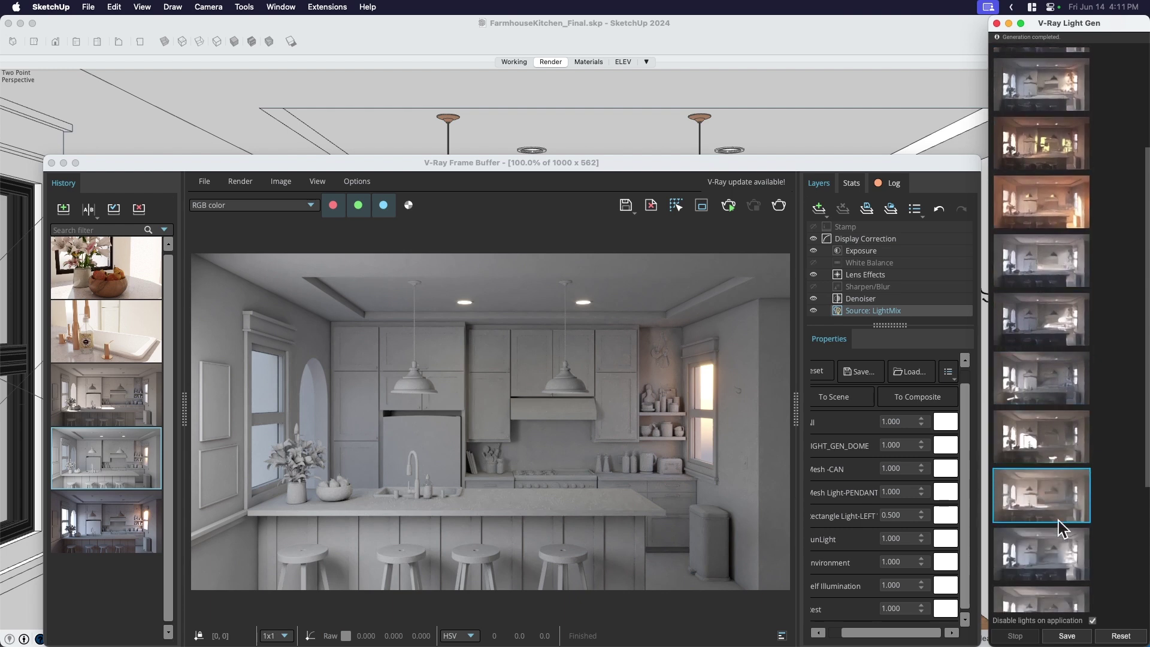
{"action": "scroll", "coordinate": [1058, 528], "scroll_direction": "down", "scroll_amount": 3}
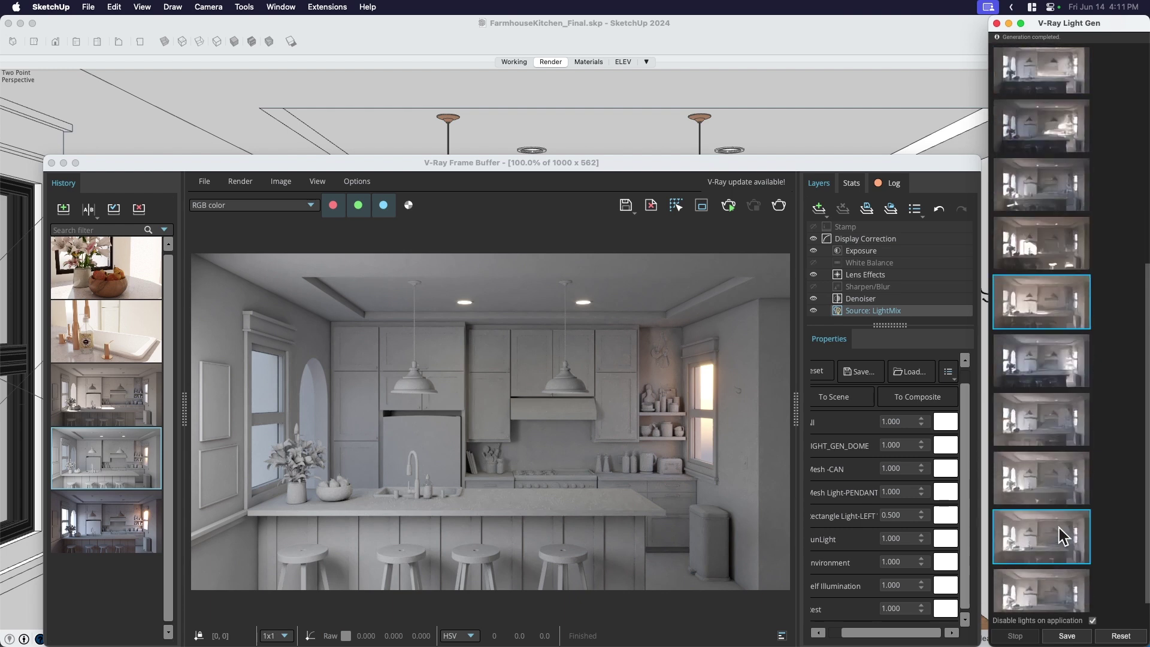
{"action": "scroll", "coordinate": [1059, 528], "scroll_direction": "down", "scroll_amount": 1}
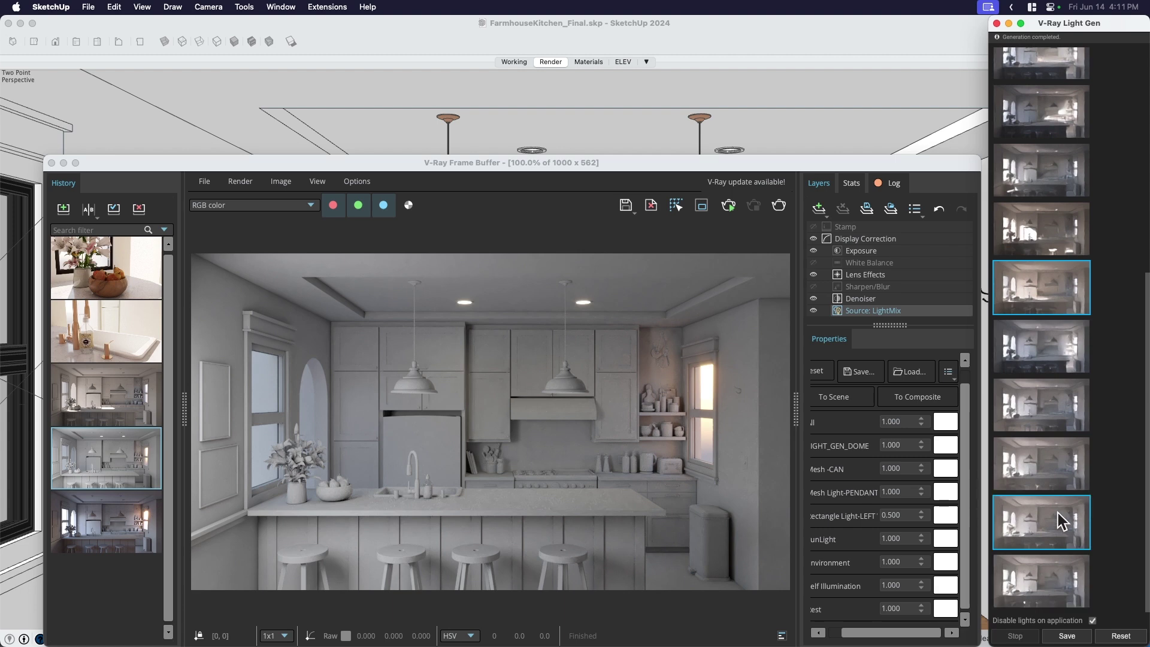
{"action": "scroll", "coordinate": [1056, 420], "scroll_direction": "up", "scroll_amount": 5}
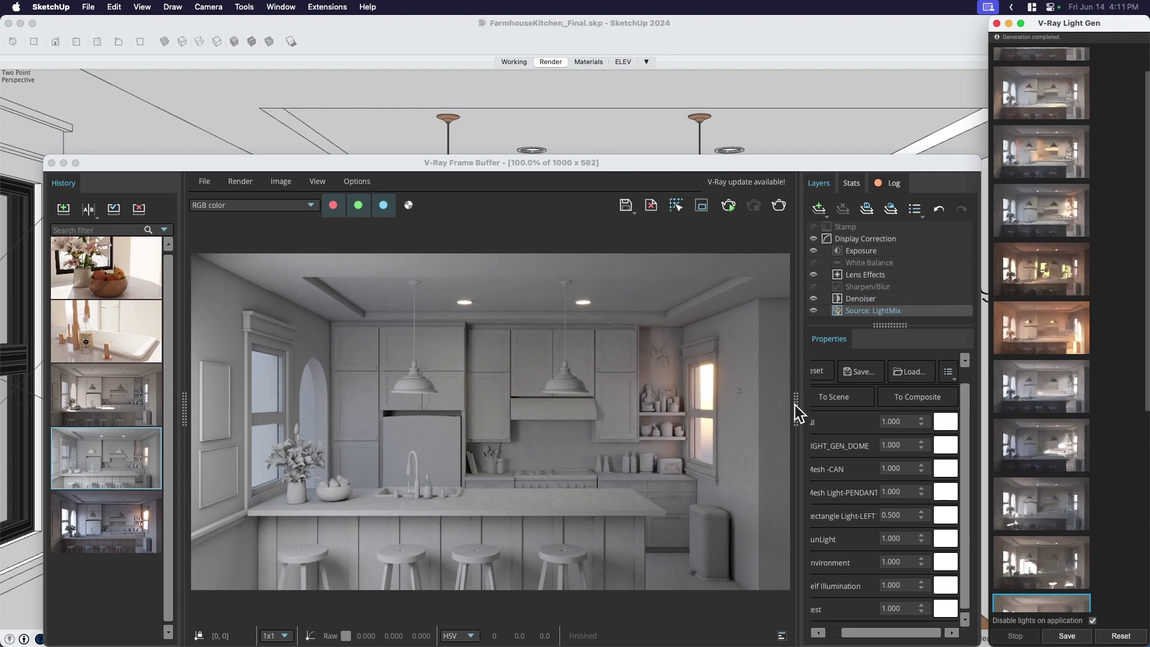
- Move the frame buffer aside, activate the Materials scene and bring the frame buffer back over the model
{"action": "right_click", "coordinate": [126, 335]}
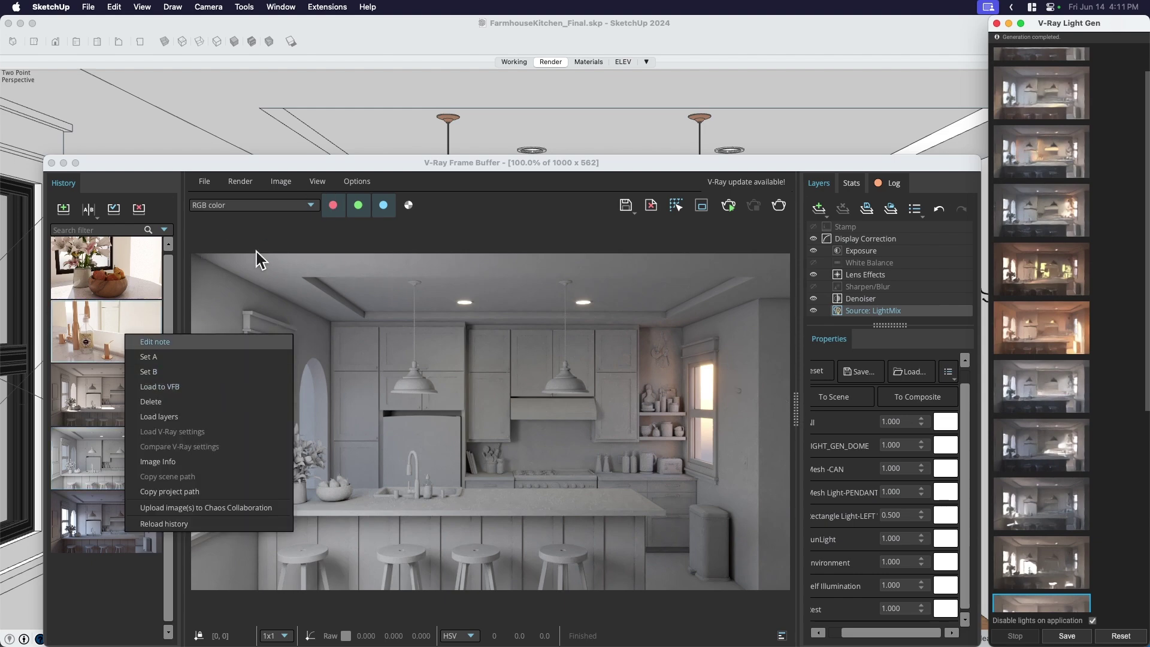
{"action": "left_click", "coordinate": [516, 164]}
{"action": "left_click_drag", "start_coordinate": [516, 163], "coordinate": [508, 551]}
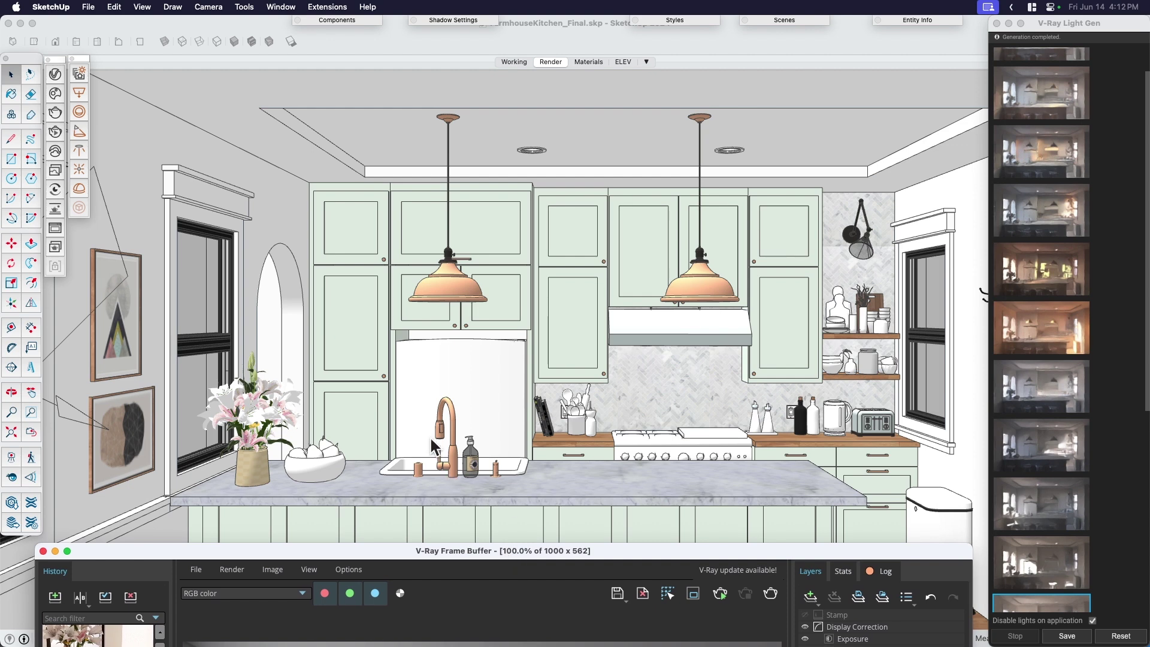
{"action": "left_click", "coordinate": [589, 62]}
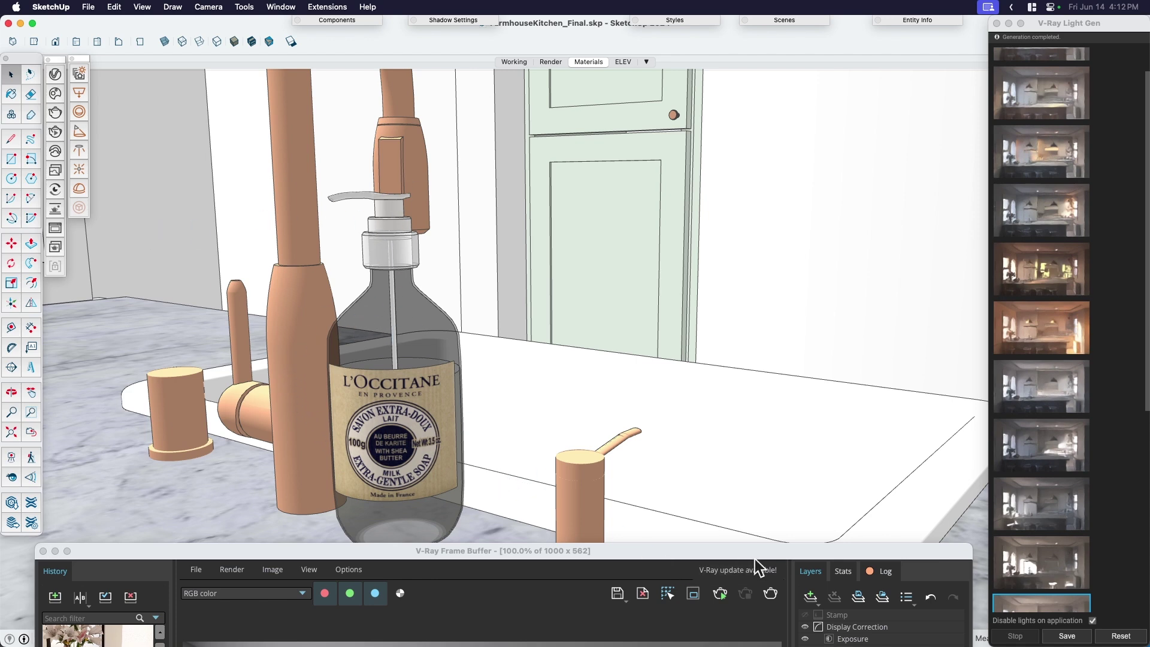
{"action": "left_click_drag", "start_coordinate": [755, 559], "coordinate": [762, 154]}
- Load the sink close-up render from the history and examine the copper fixtures, glass soap bottle and marble countertop up close
{"action": "right_click", "coordinate": [113, 329]}
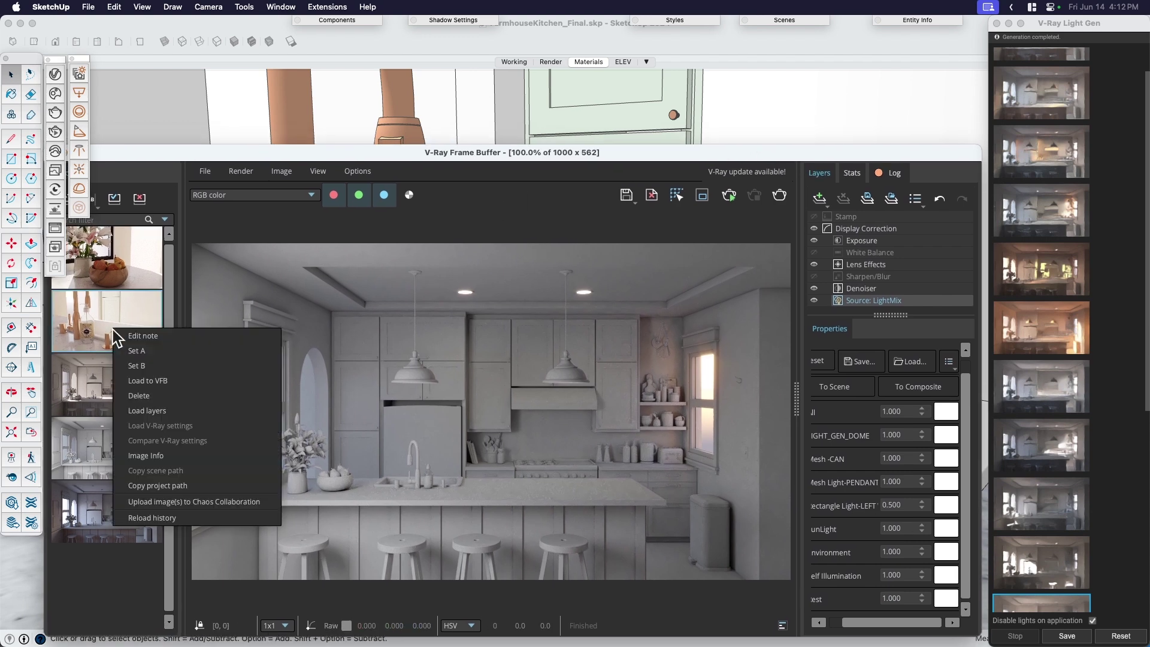
{"action": "left_click", "coordinate": [179, 383]}
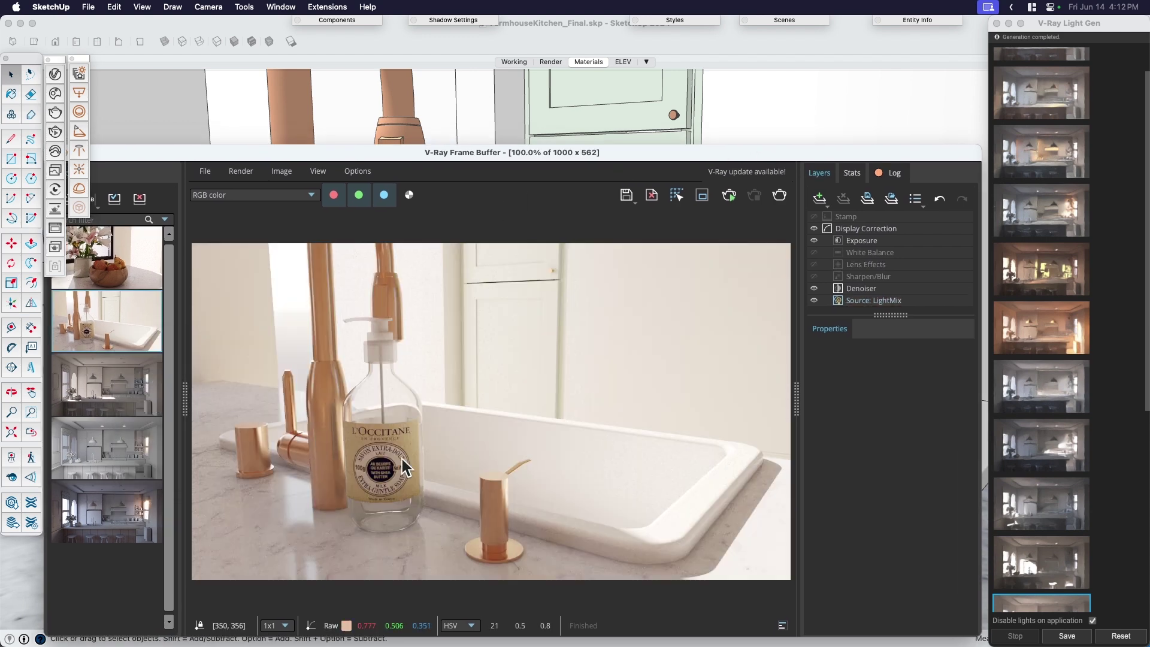
{"action": "scroll", "coordinate": [369, 465], "scroll_direction": "up", "scroll_amount": 3}
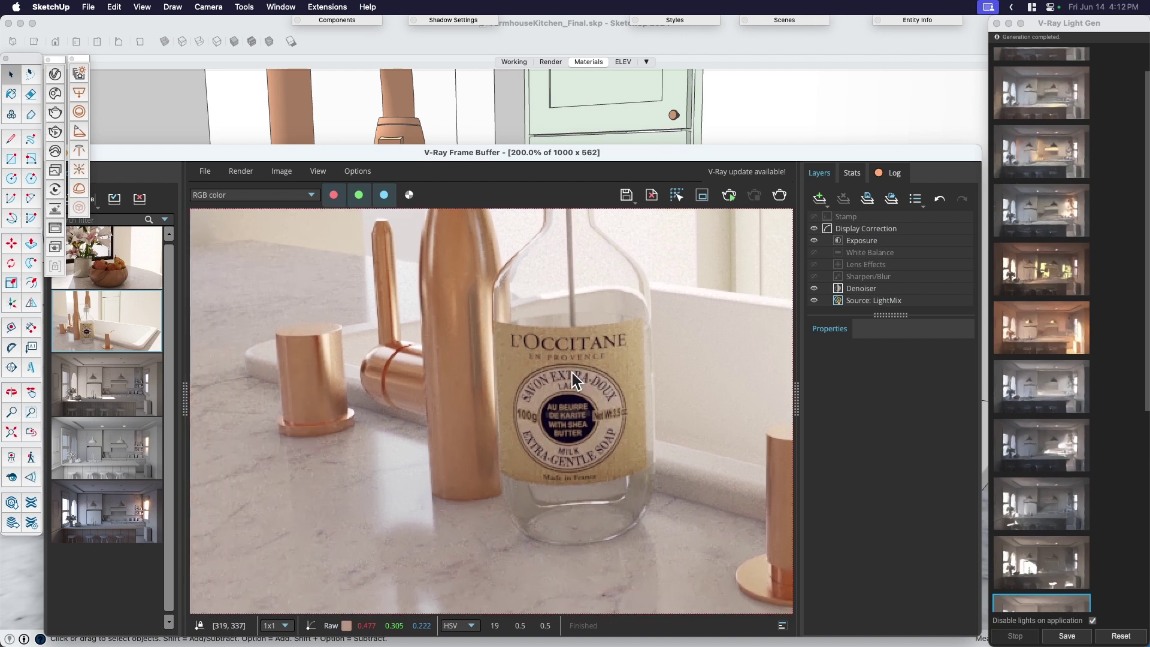
{"action": "scroll", "coordinate": [398, 478], "scroll_direction": "down", "scroll_amount": 2}
{"action": "scroll", "coordinate": [394, 498], "scroll_direction": "up", "scroll_amount": 2}
{"action": "scroll", "coordinate": [449, 478], "scroll_direction": "down", "scroll_amount": 2}
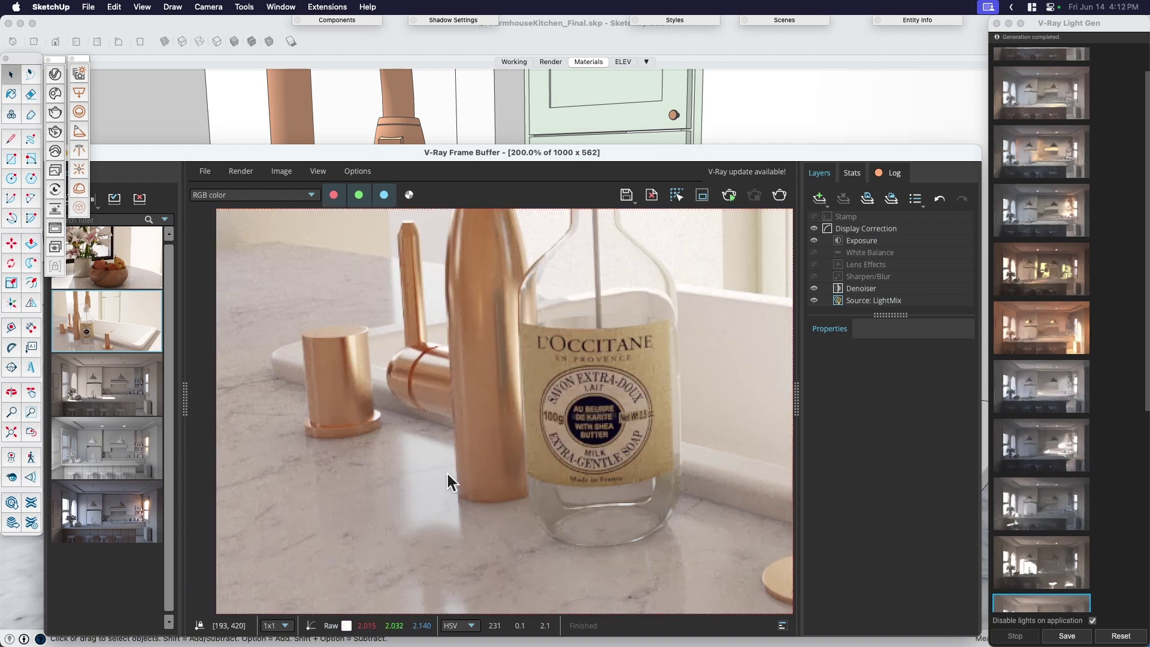
{"action": "scroll", "coordinate": [477, 484], "scroll_direction": "up", "scroll_amount": 1}
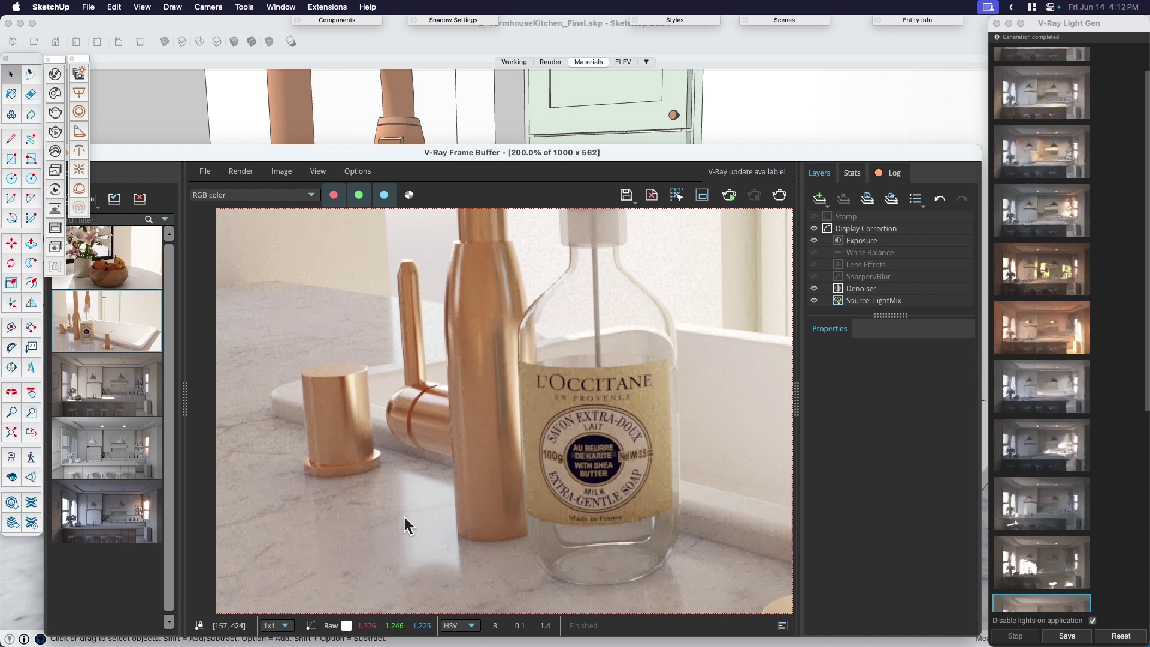
{"action": "middle_click_drag", "start_coordinate": [403, 514], "coordinate": [405, 426]}
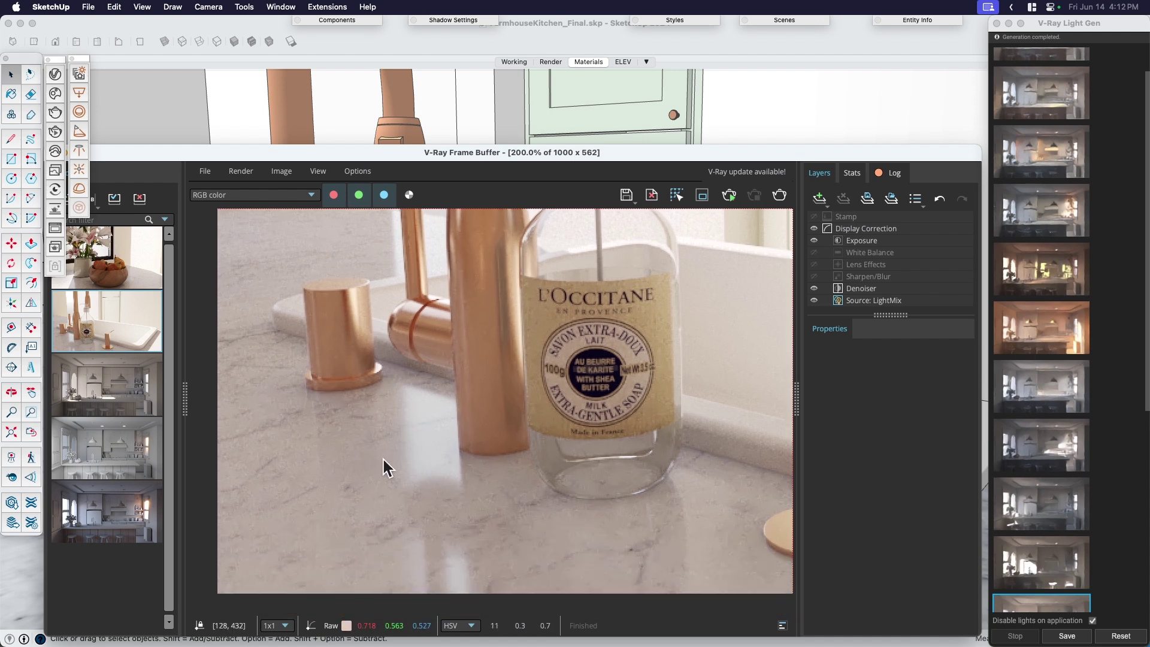
- Examine the rest of the copper taps, soap bottle and sink edge up close, and return the render to 100%
{"action": "middle_click_drag", "start_coordinate": [613, 377], "coordinate": [576, 441]}
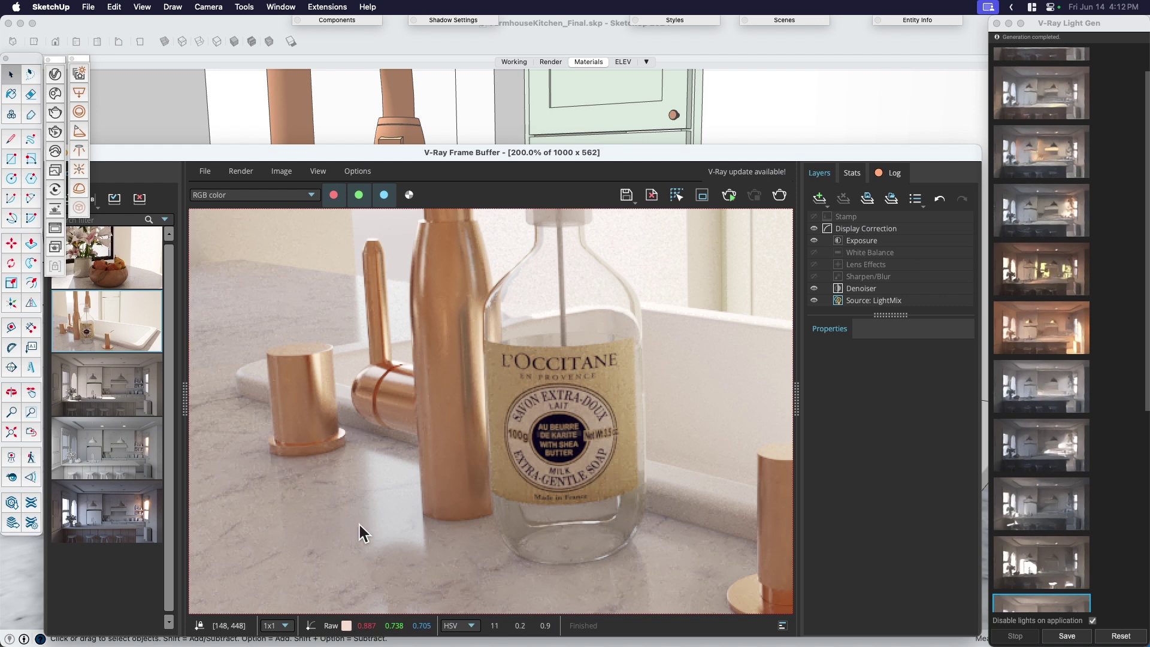
{"action": "middle_click_drag", "start_coordinate": [545, 387], "coordinate": [491, 411]}
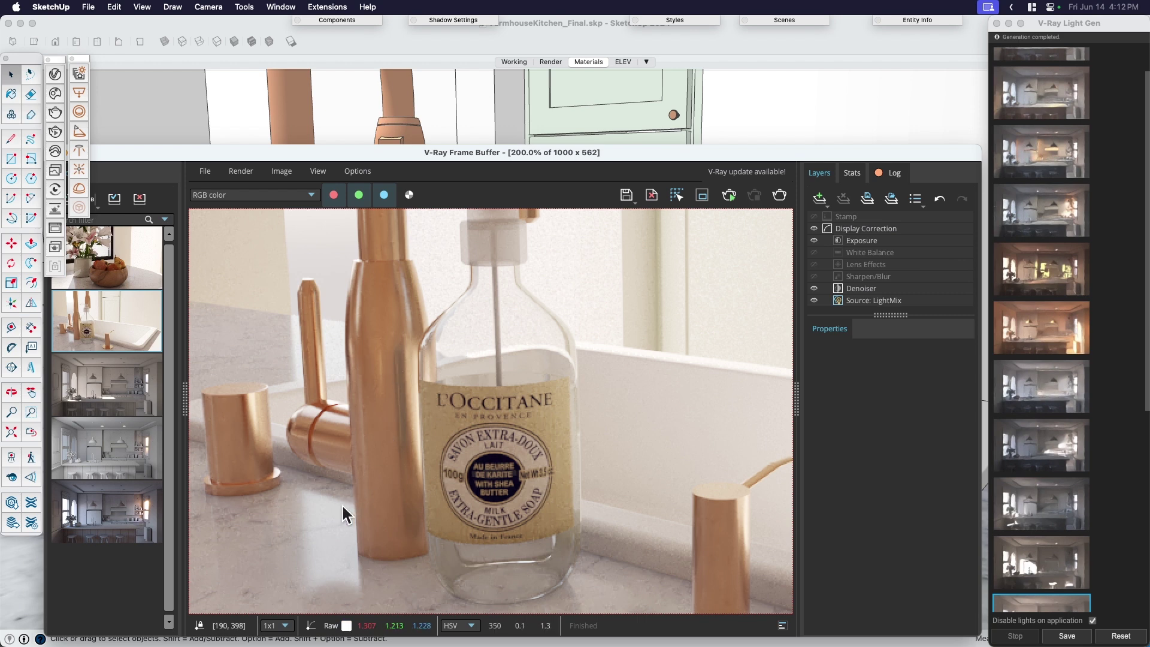
{"action": "scroll", "coordinate": [404, 487], "scroll_direction": "down", "scroll_amount": 2}
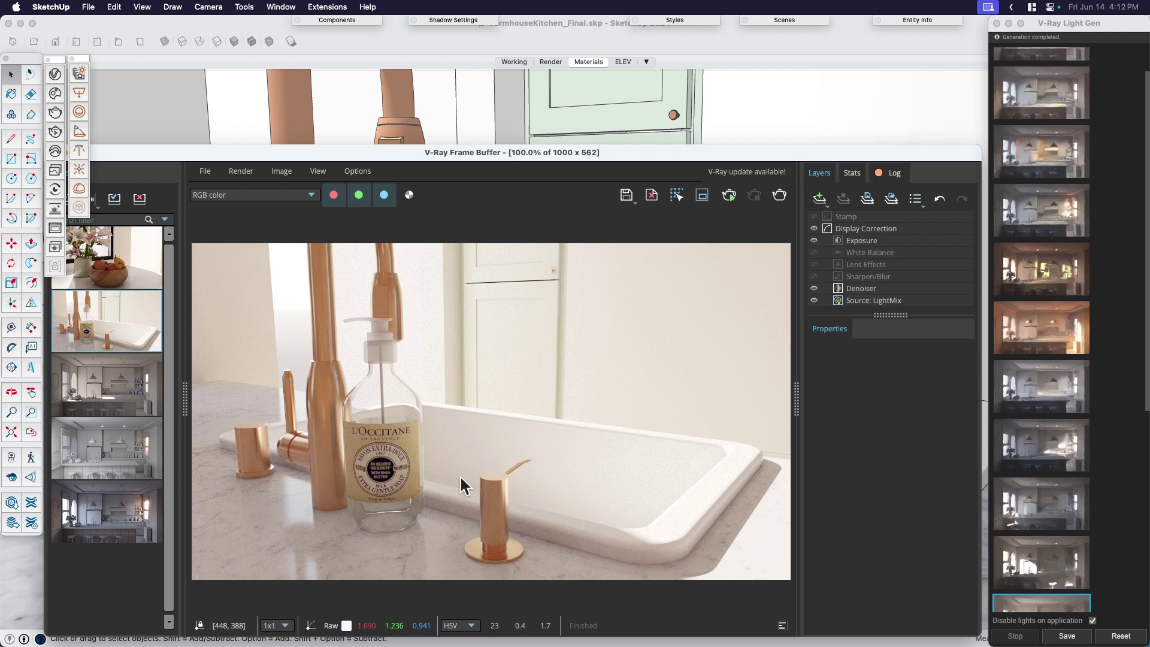
- Open the Chaos Cosmos browser, switch it to the Materials category and search for copper
{"action": "left_click", "coordinate": [55, 94]}
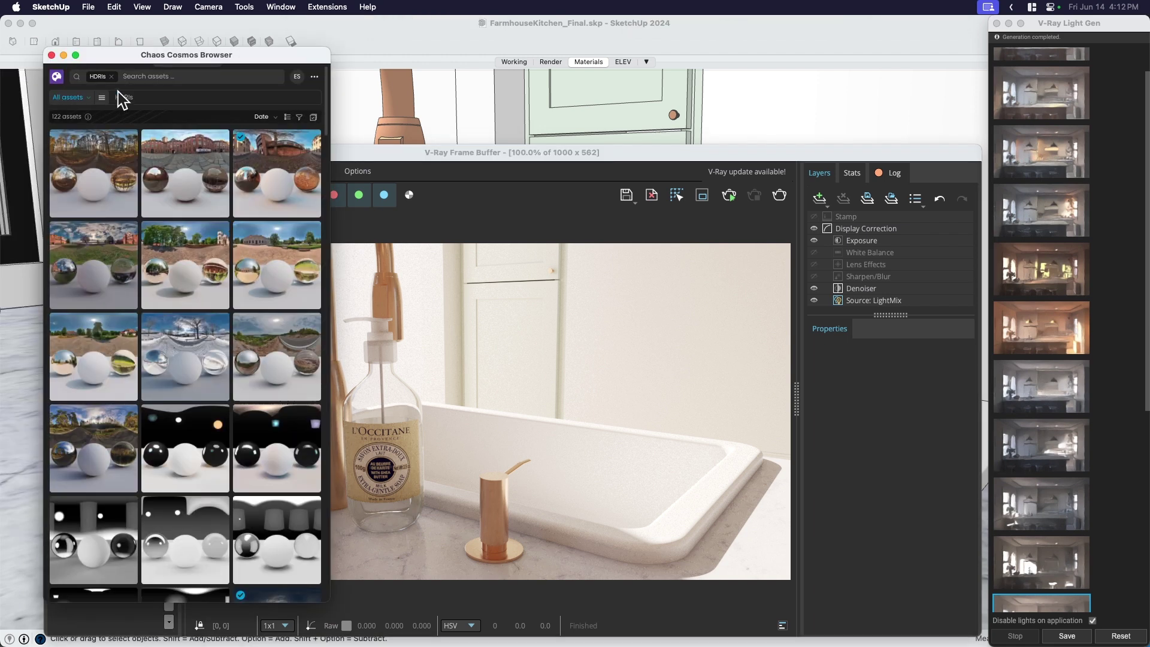
{"action": "left_click", "coordinate": [56, 77]}
{"action": "left_click", "coordinate": [150, 157]}
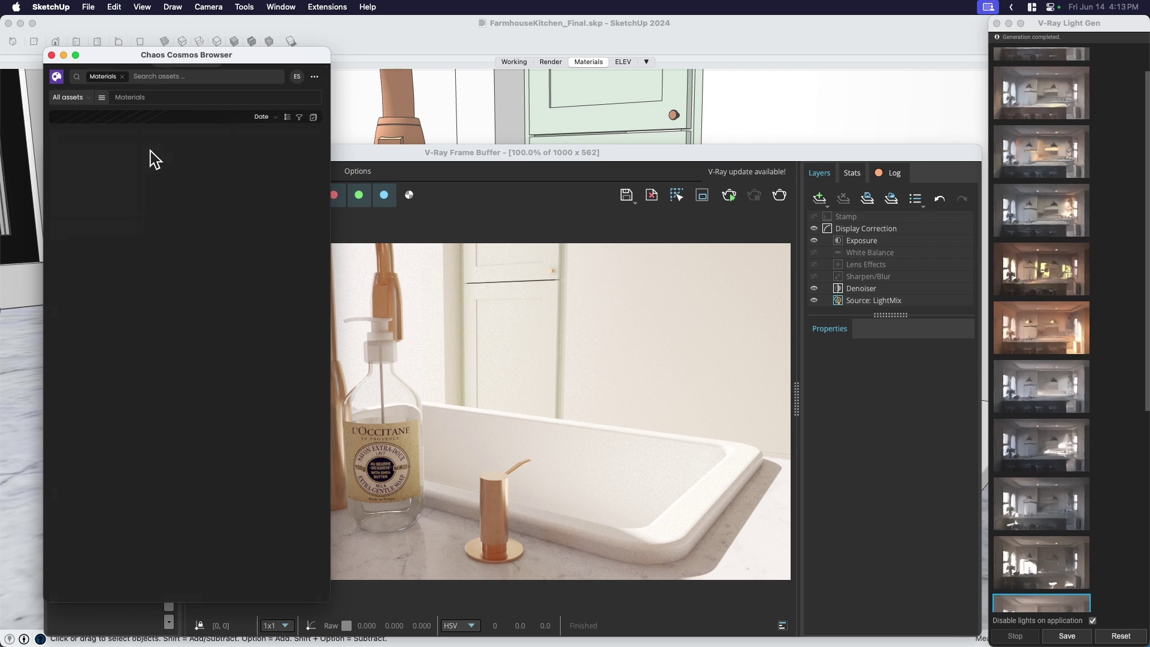
{"action": "left_click", "coordinate": [153, 76]}
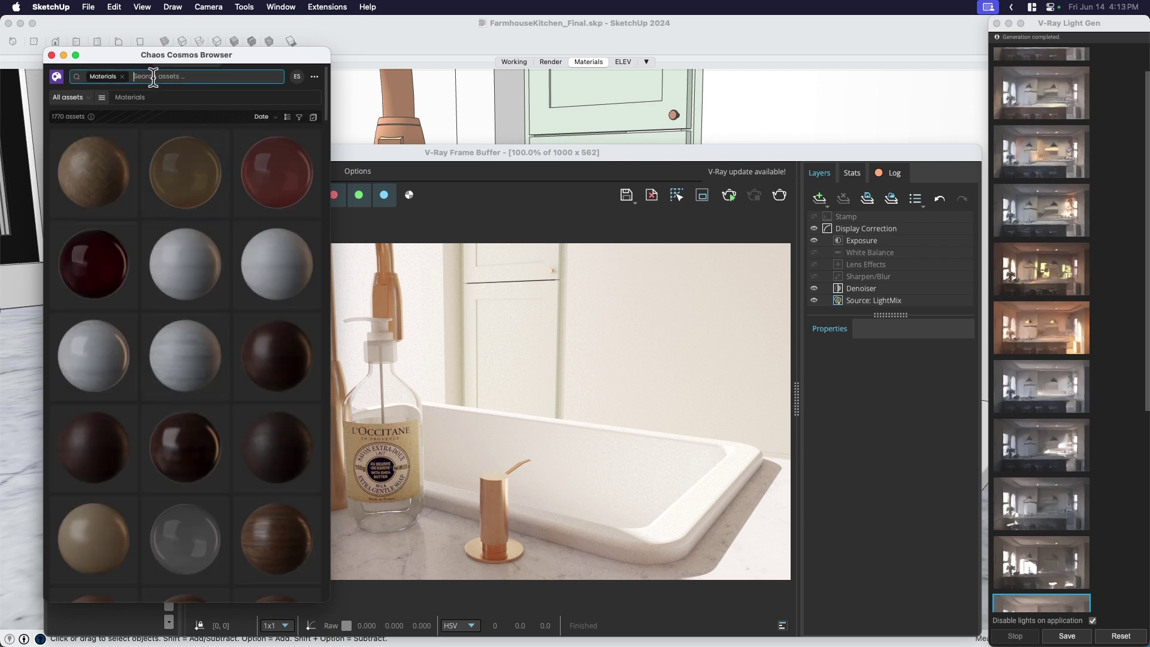
{"action": "type", "text": "copper"}
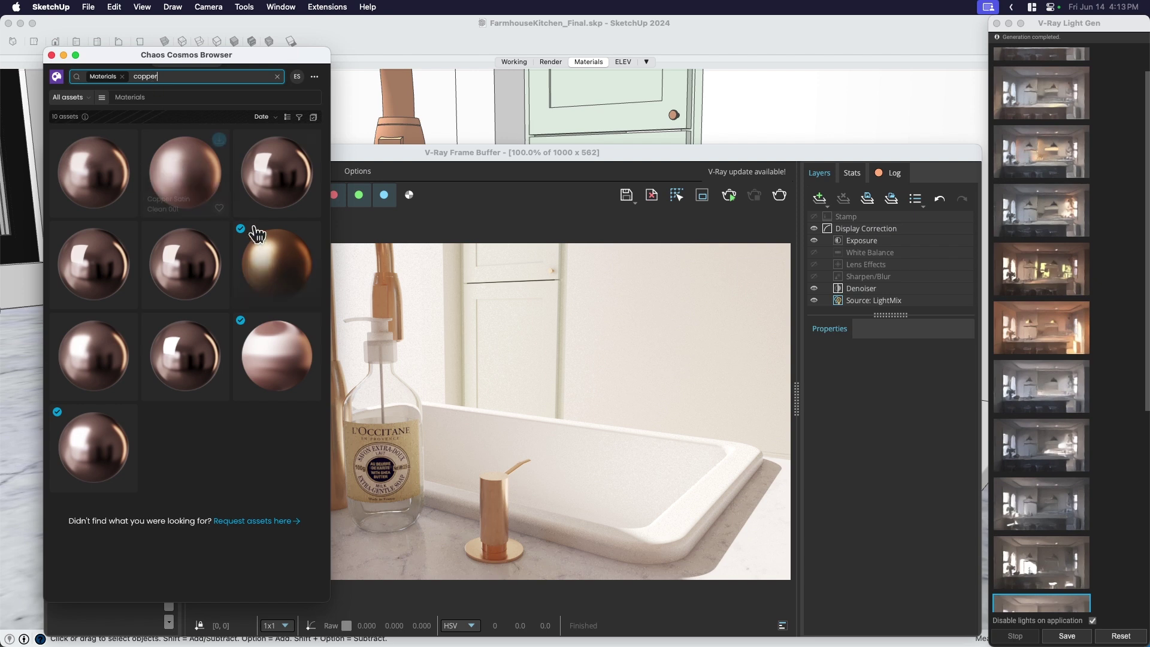
- View the details of the Copper Clean 001 material and return to the copper results
{"action": "left_click", "coordinate": [189, 277]}
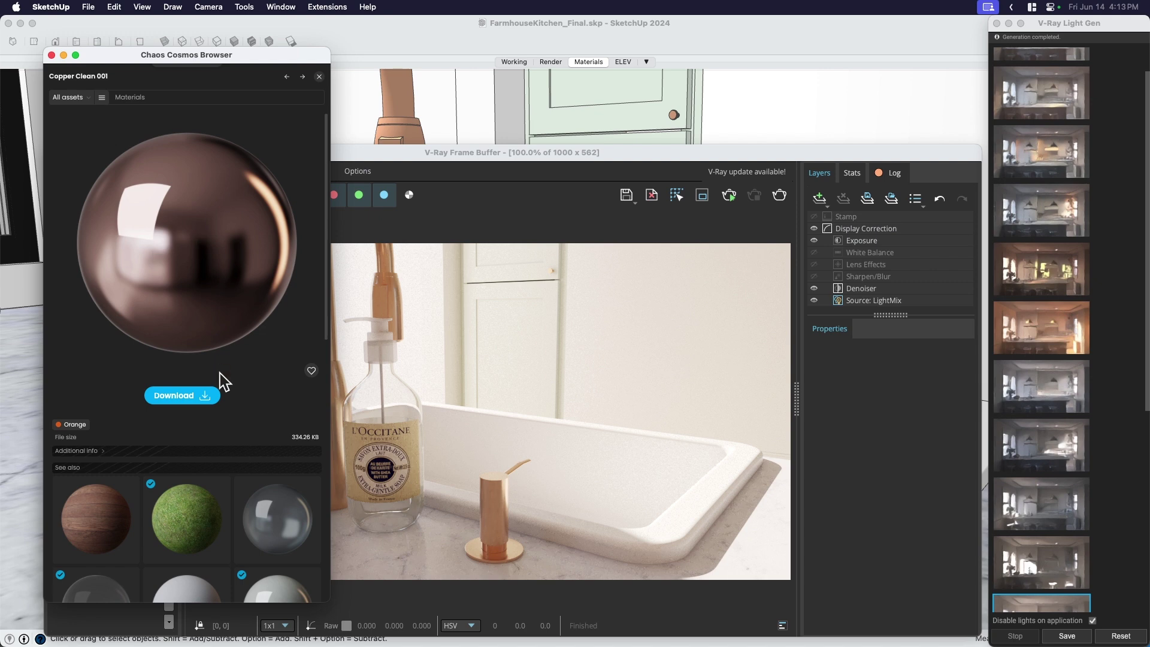
{"action": "scroll", "coordinate": [251, 360], "scroll_direction": "down", "scroll_amount": 1}
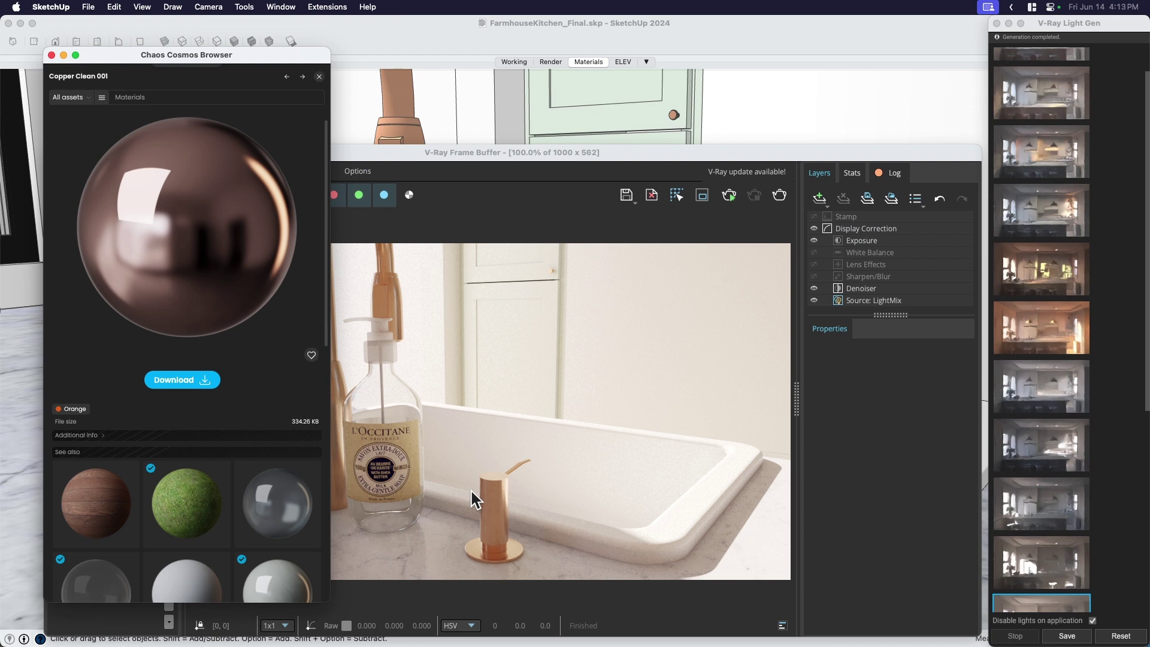
{"action": "left_click", "coordinate": [321, 77]}
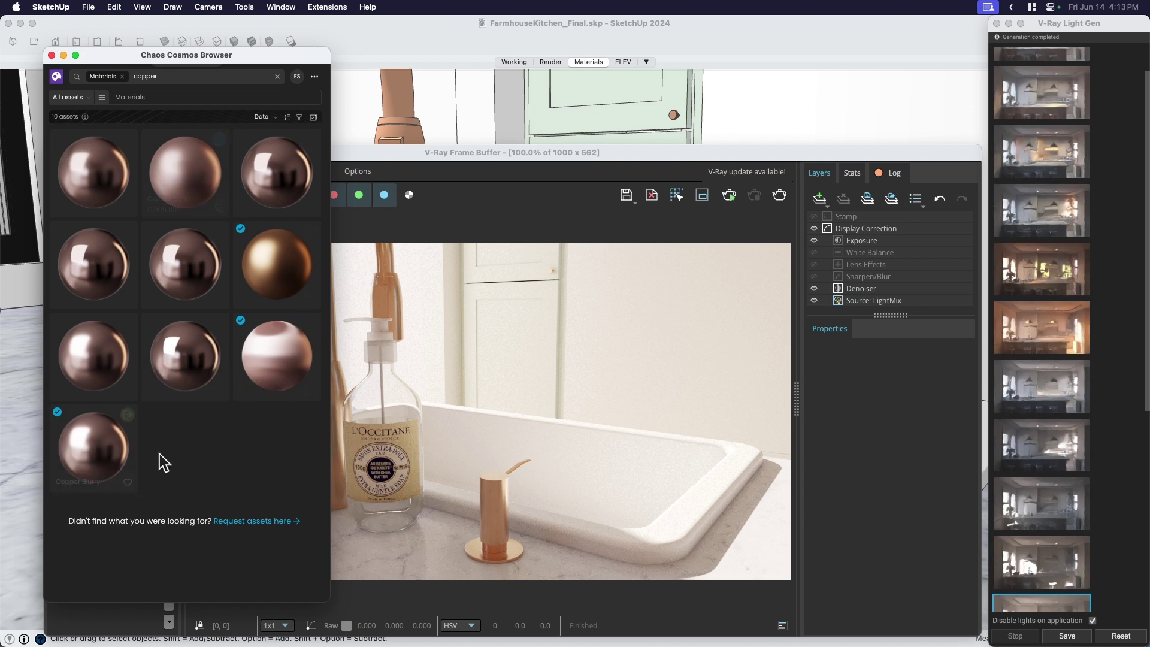
- Search the Cosmos materials for concrete instead, look through the results and close the asset browser
{"action": "double_click", "coordinate": [146, 76]}
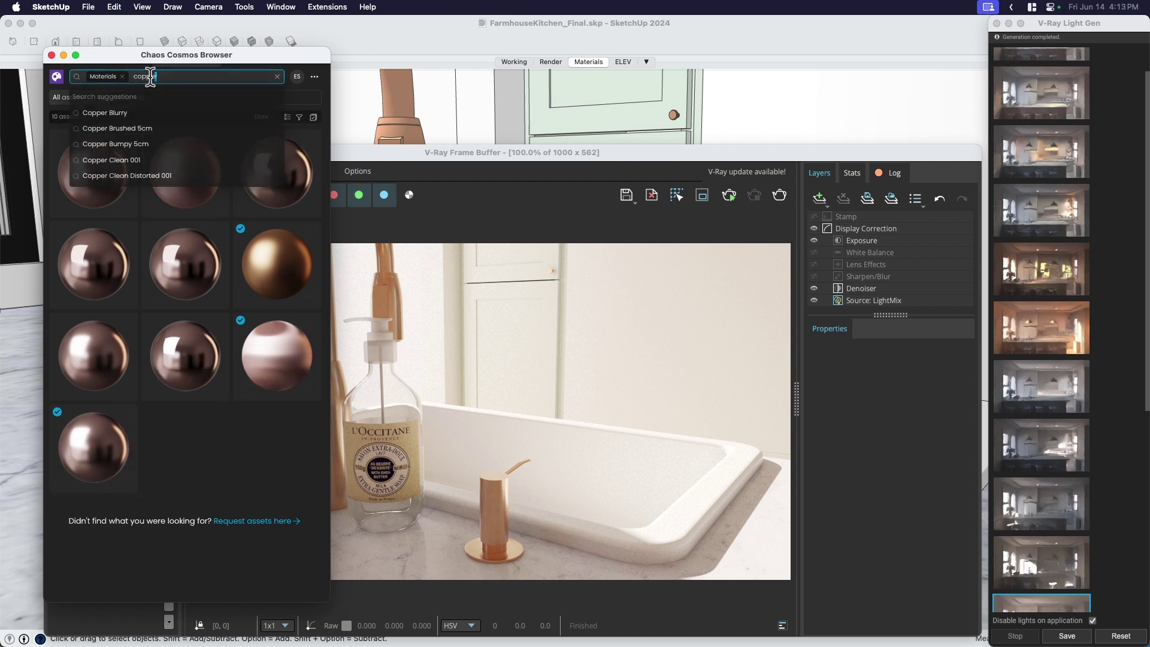
{"action": "key", "text": "BackSpace"}
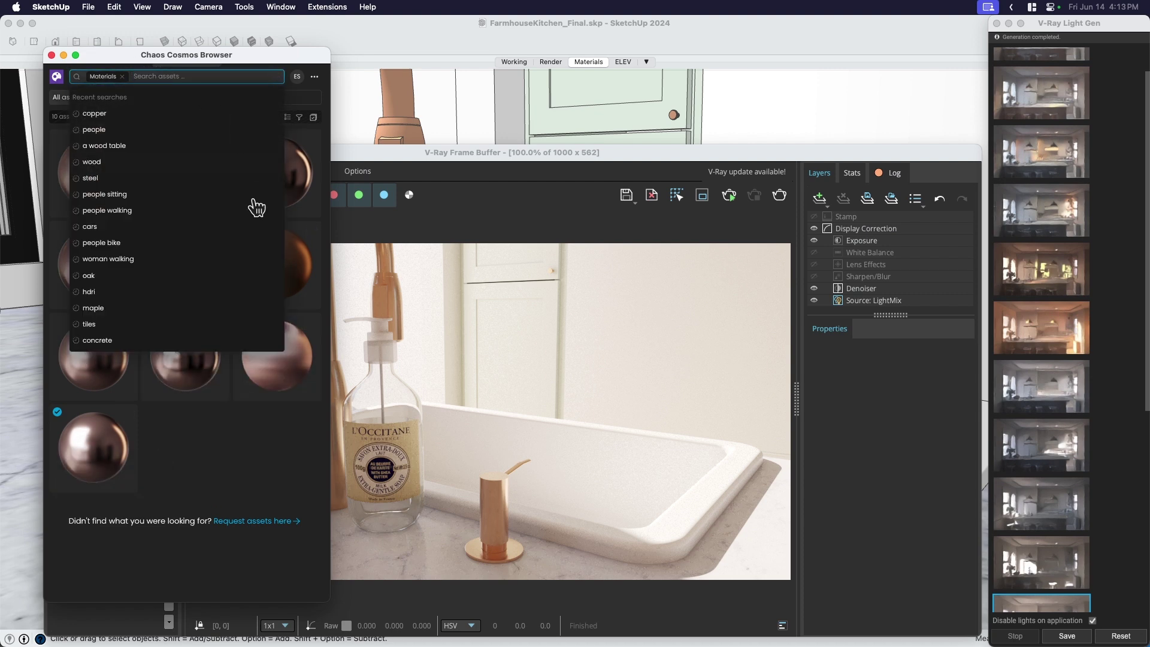
{"action": "type", "text": "concrete"}
{"action": "key", "text": "Return"}
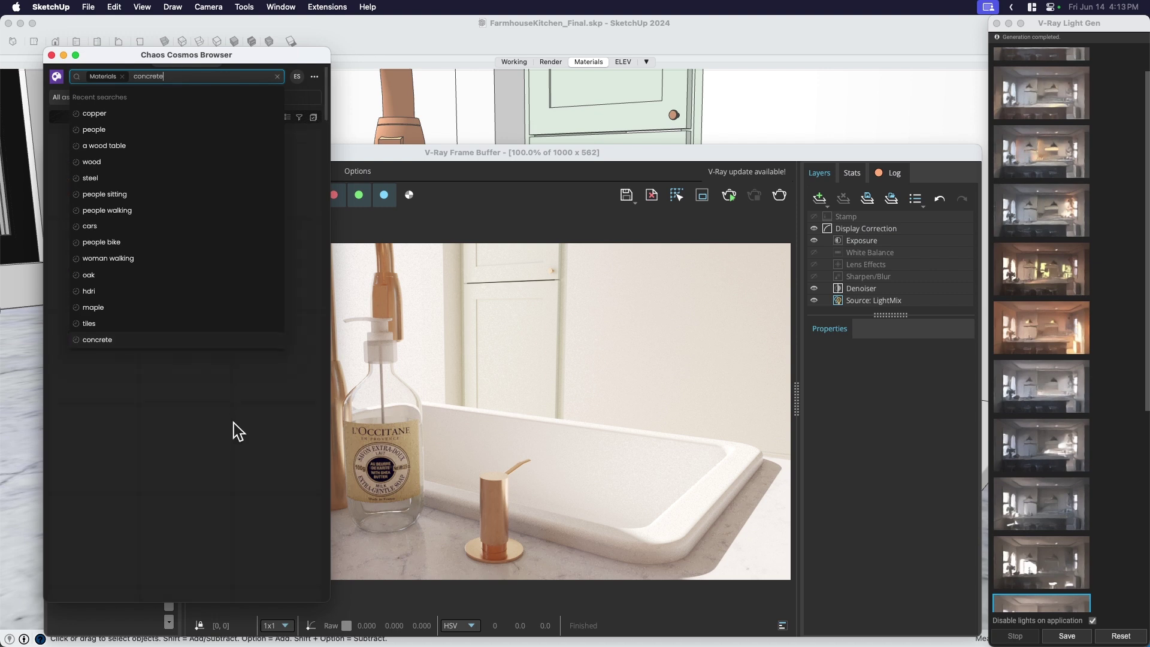
{"action": "scroll", "coordinate": [234, 360], "scroll_direction": "down", "scroll_amount": 5}
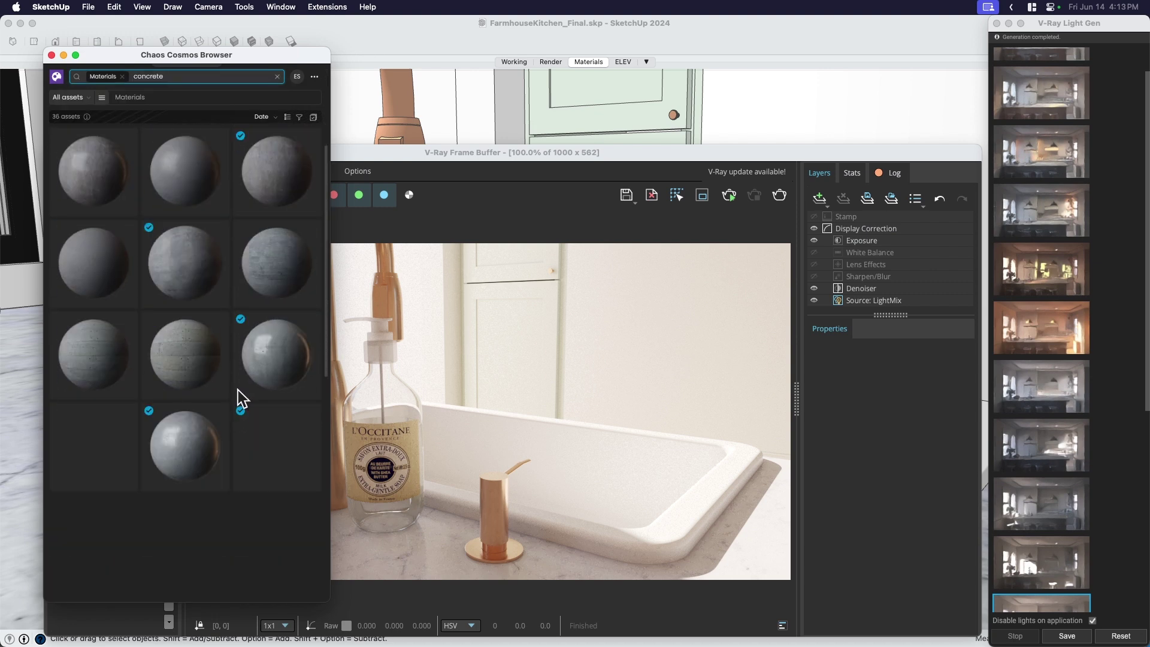
{"action": "scroll", "coordinate": [179, 372], "scroll_direction": "down", "scroll_amount": 4}
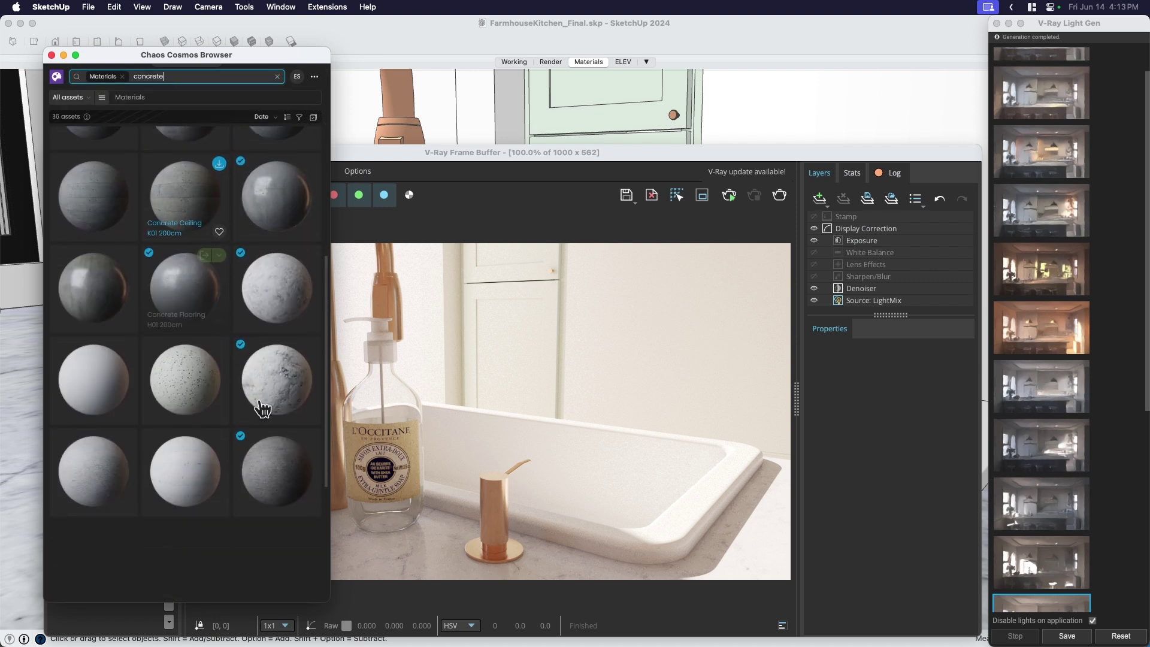
{"action": "scroll", "coordinate": [161, 465], "scroll_direction": "up", "scroll_amount": 4}
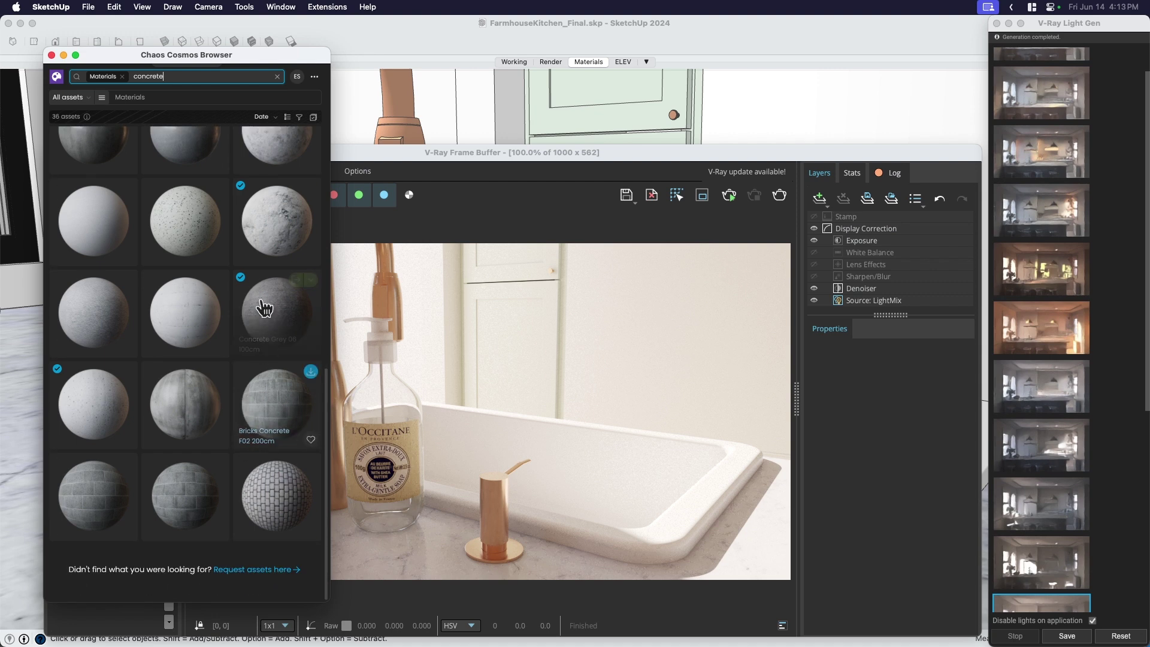
{"action": "scroll", "coordinate": [265, 453], "scroll_direction": "up", "scroll_amount": 5}
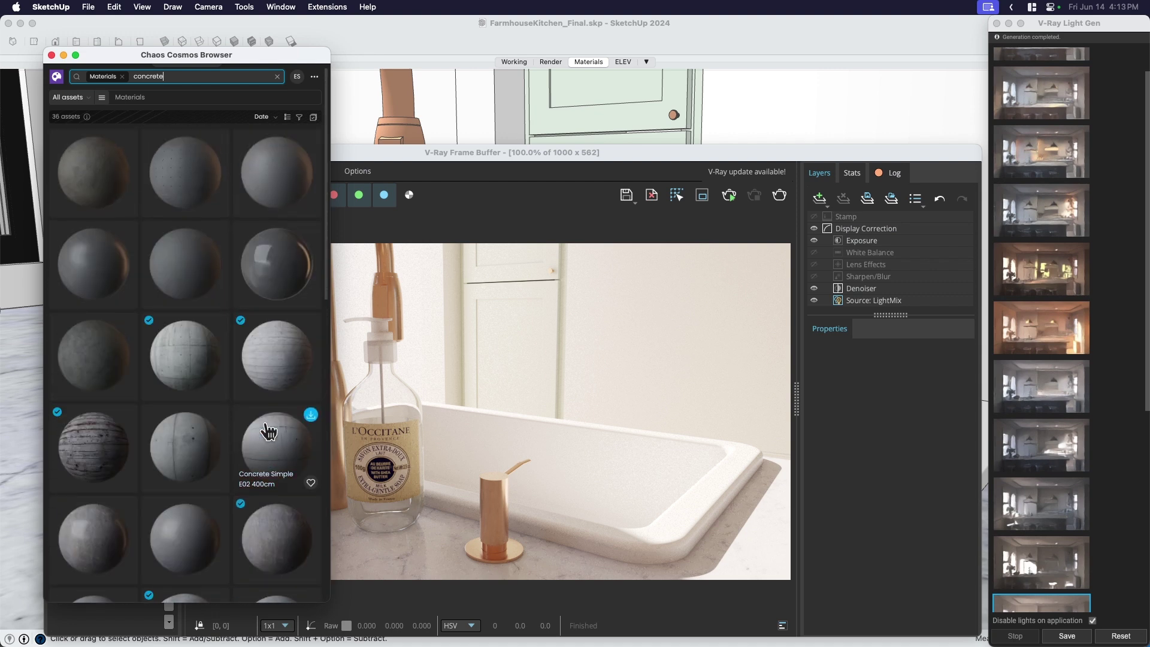
{"action": "mouse_move", "coordinate": [252, 268]}
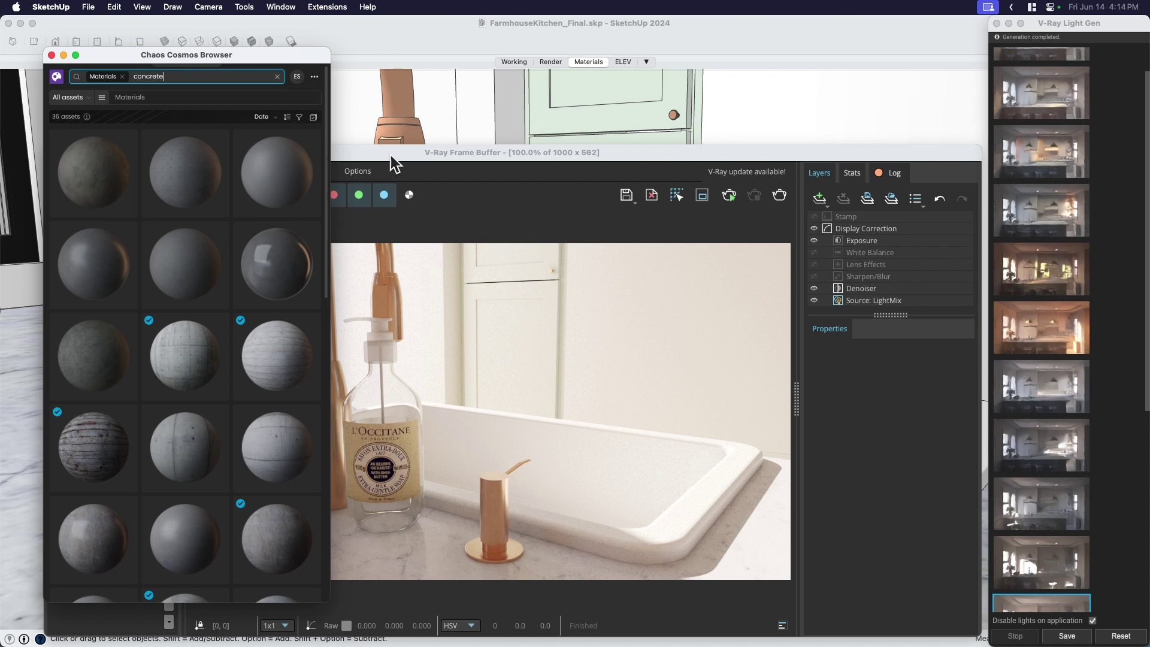
{"action": "left_click", "coordinate": [52, 55]}
- Load the render of the lily vase and pear bowl from the history into the frame buffer
{"action": "right_click", "coordinate": [120, 265]}
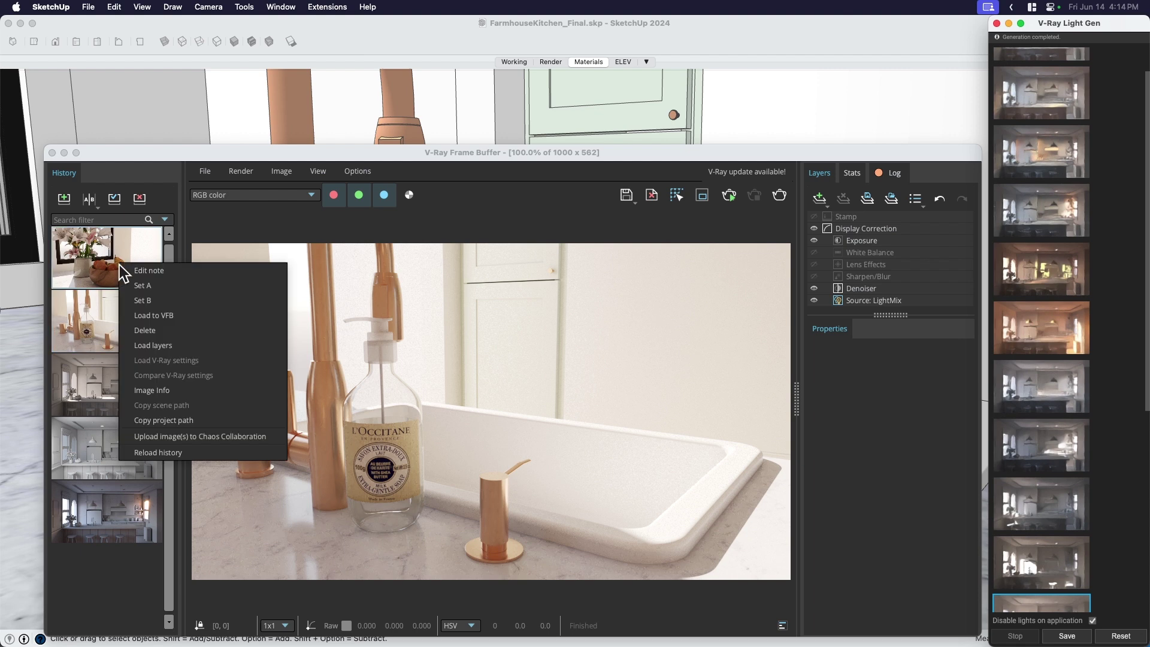
{"action": "left_click", "coordinate": [155, 316]}
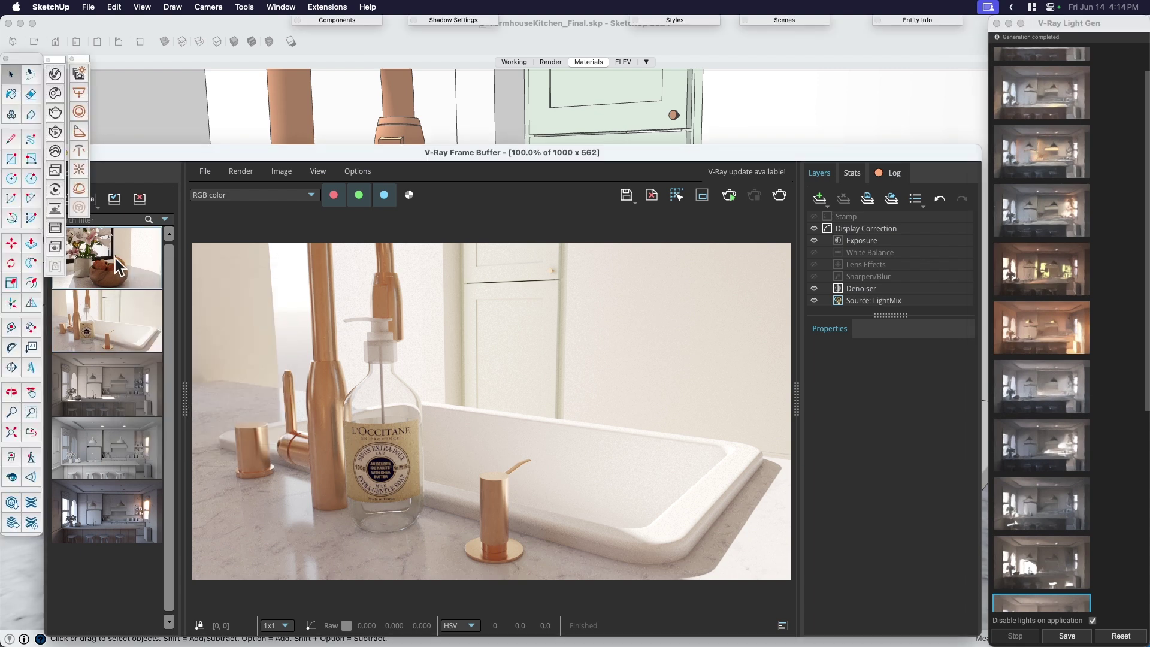
{"action": "right_click", "coordinate": [115, 258]}
{"action": "left_click", "coordinate": [152, 312]}
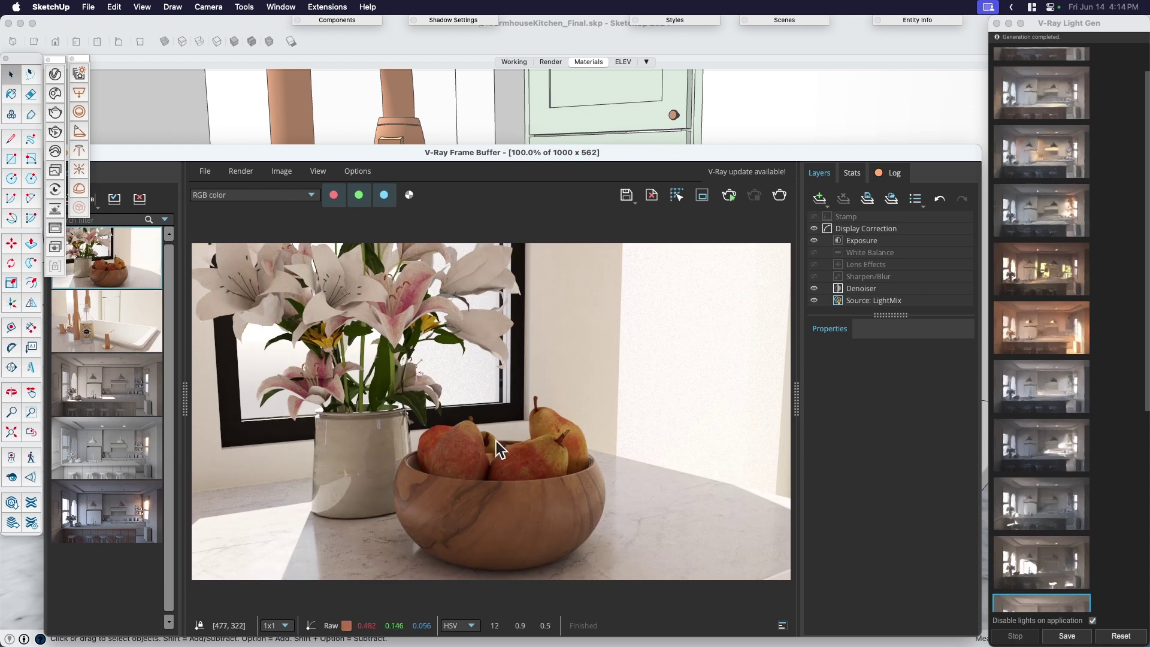
- Brighten the render in the Exposure layer with exposure 1.474 and highlight burn 0.000
{"action": "left_click", "coordinate": [842, 240]}
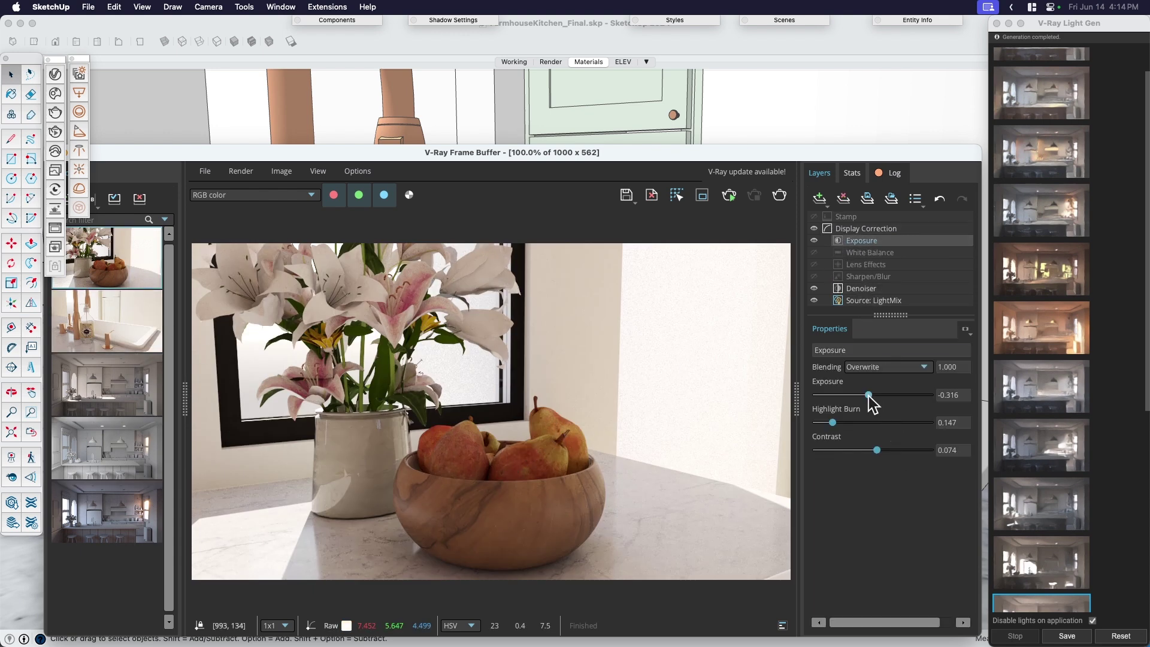
{"action": "left_click_drag", "start_coordinate": [869, 397], "coordinate": [894, 396]}
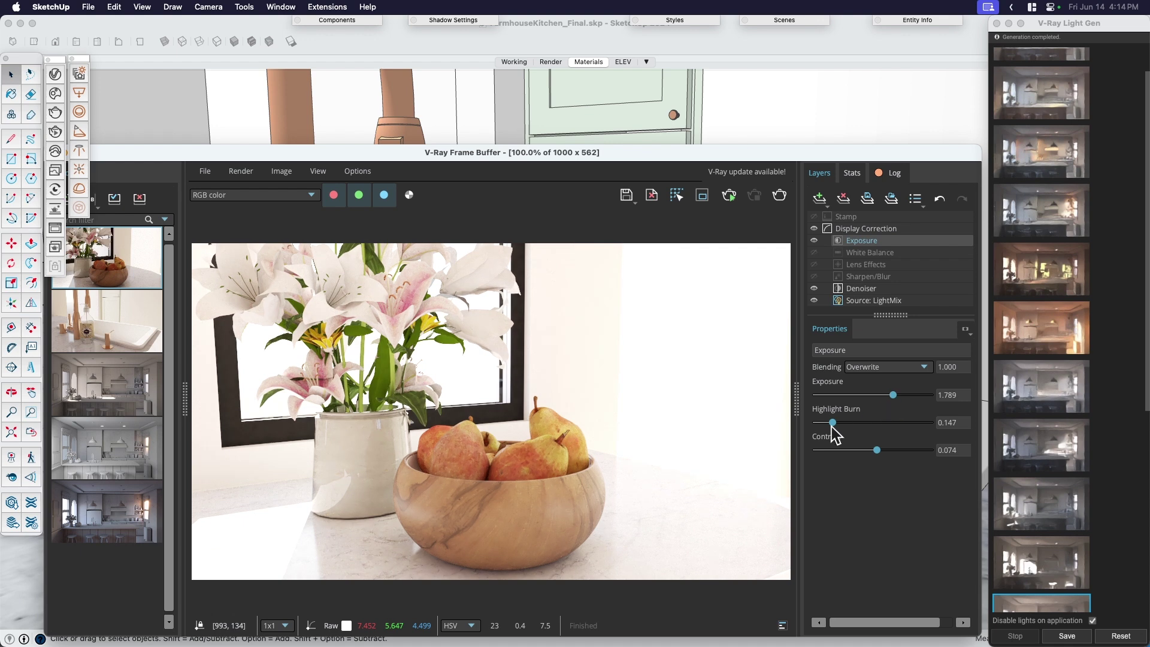
{"action": "left_click_drag", "start_coordinate": [833, 423], "coordinate": [814, 423]}
{"action": "left_click", "coordinate": [892, 395]}
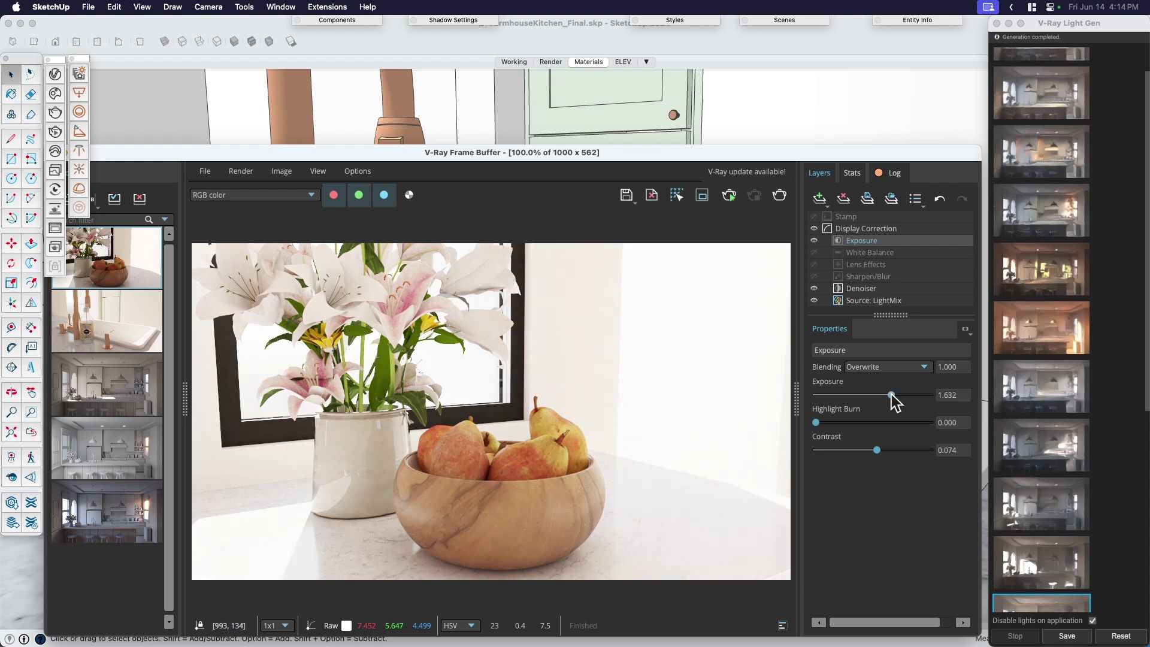
{"action": "left_click_drag", "start_coordinate": [892, 395], "coordinate": [889, 395]}
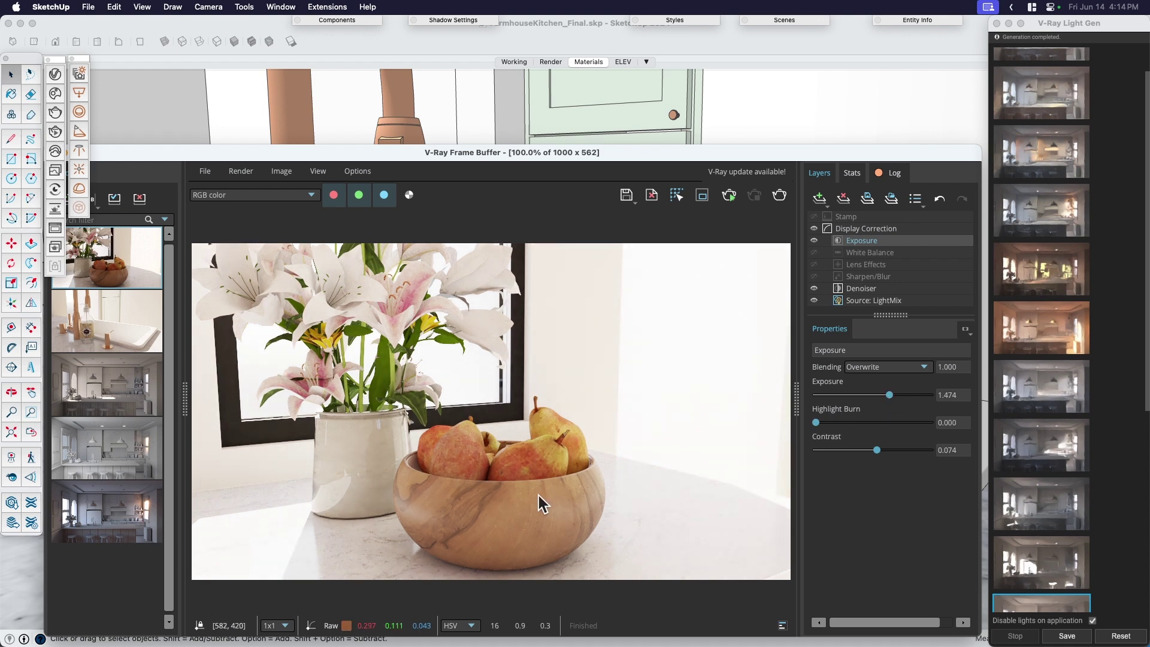
- Examine the wooden bowl, pears, ceramic vase and lilies up close in the render, and return to 100%
{"action": "scroll", "coordinate": [538, 495], "scroll_direction": "up", "scroll_amount": 1}
{"action": "middle_click_drag", "start_coordinate": [548, 423], "coordinate": [600, 359]}
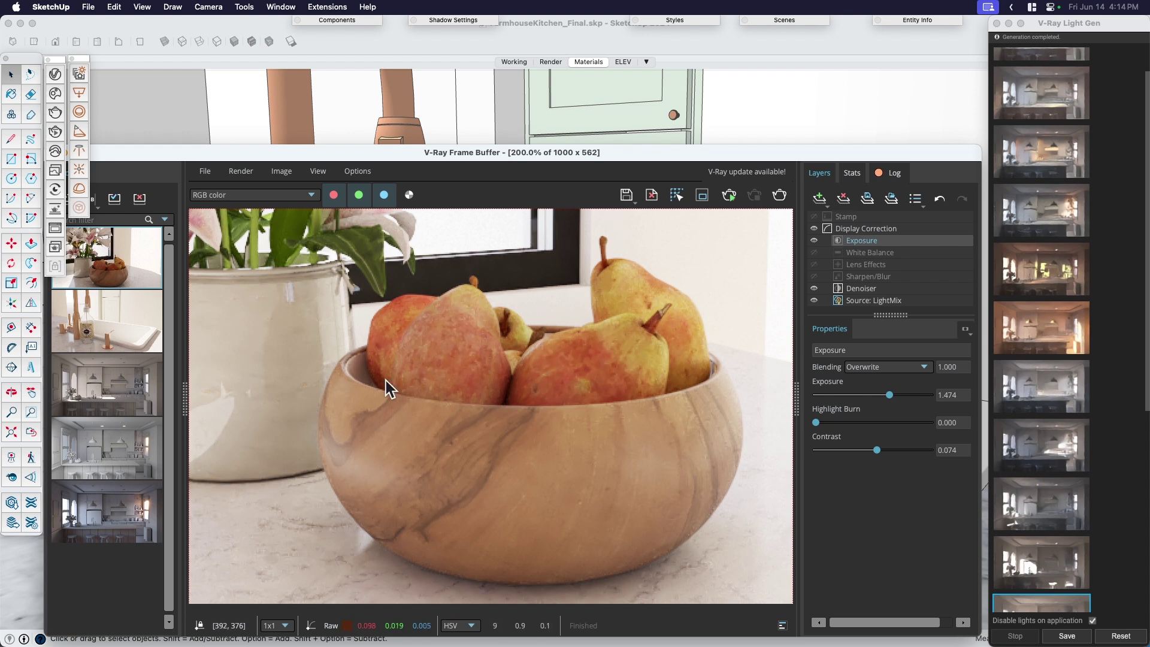
{"action": "middle_click_drag", "start_coordinate": [386, 380], "coordinate": [542, 484]}
{"action": "middle_click_drag", "start_coordinate": [492, 326], "coordinate": [426, 351]}
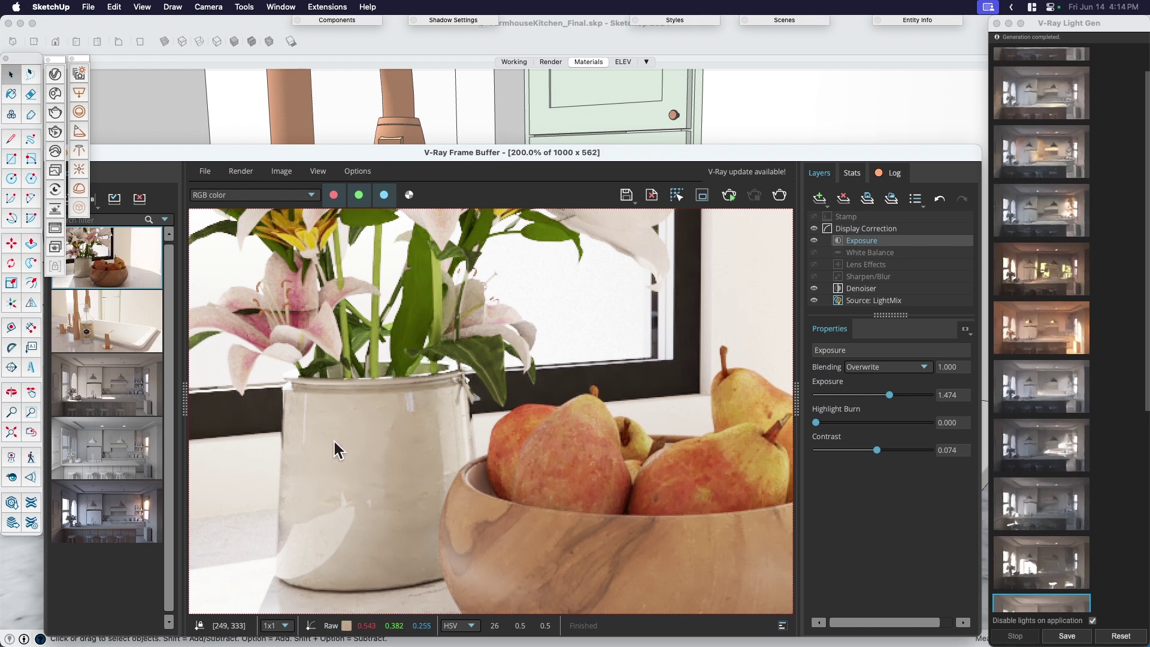
{"action": "middle_click_drag", "start_coordinate": [371, 464], "coordinate": [385, 385]}
{"action": "scroll", "coordinate": [617, 440], "scroll_direction": "up", "scroll_amount": 2}
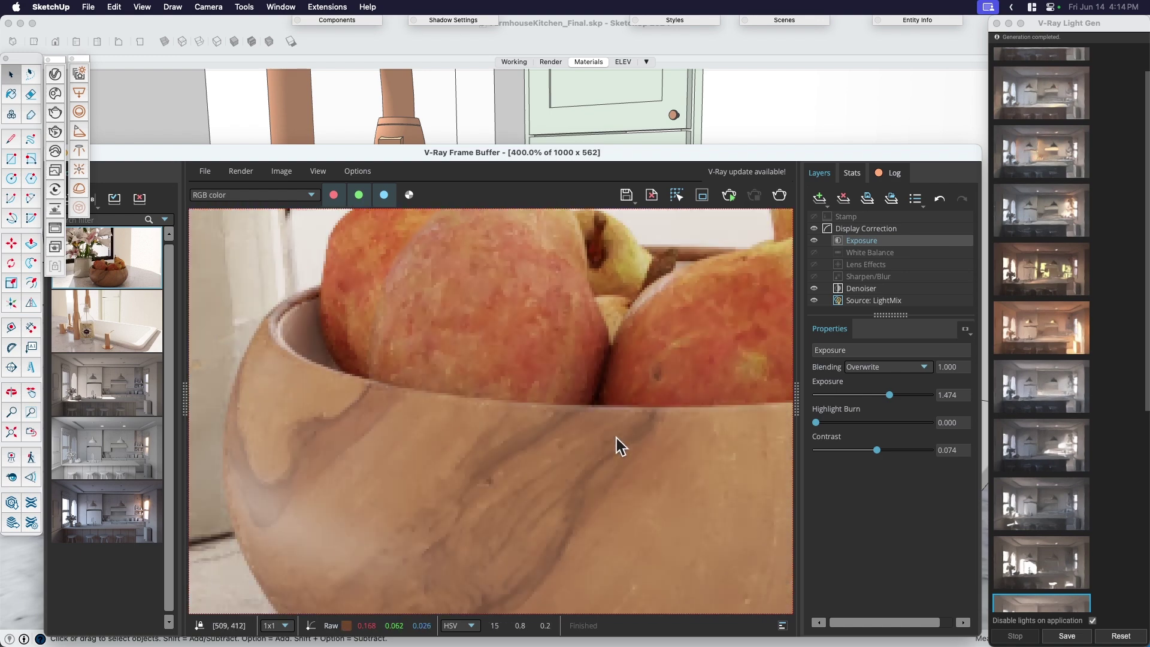
{"action": "middle_click_drag", "start_coordinate": [617, 440], "coordinate": [488, 403]}
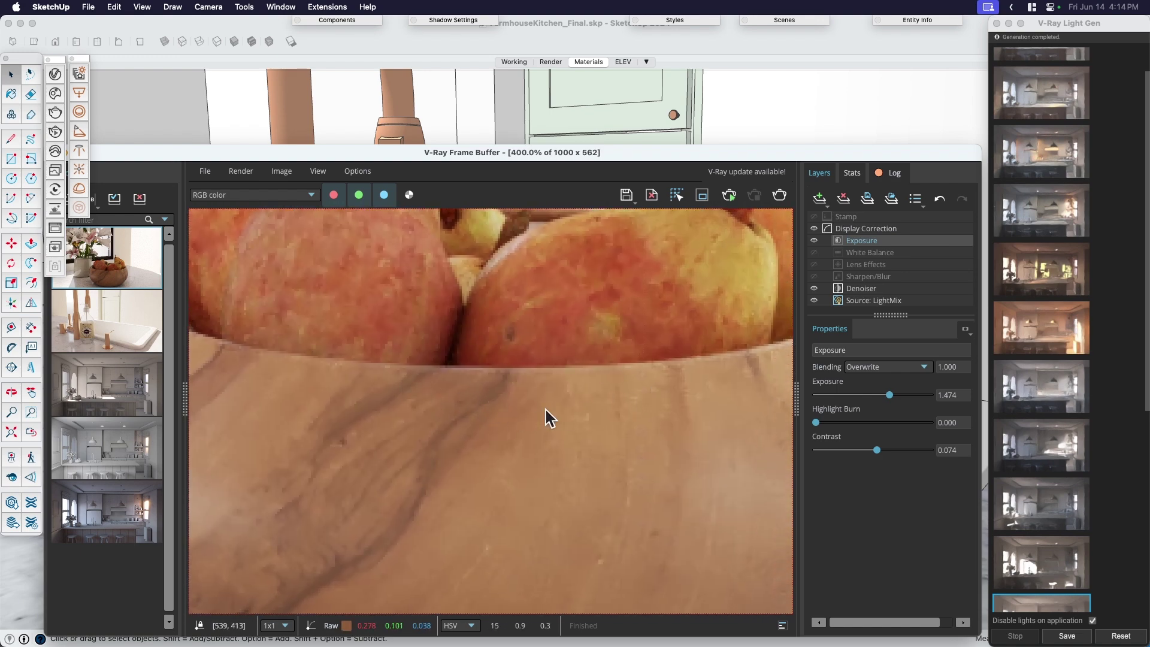
{"action": "scroll", "coordinate": [530, 408], "scroll_direction": "down", "scroll_amount": 2}
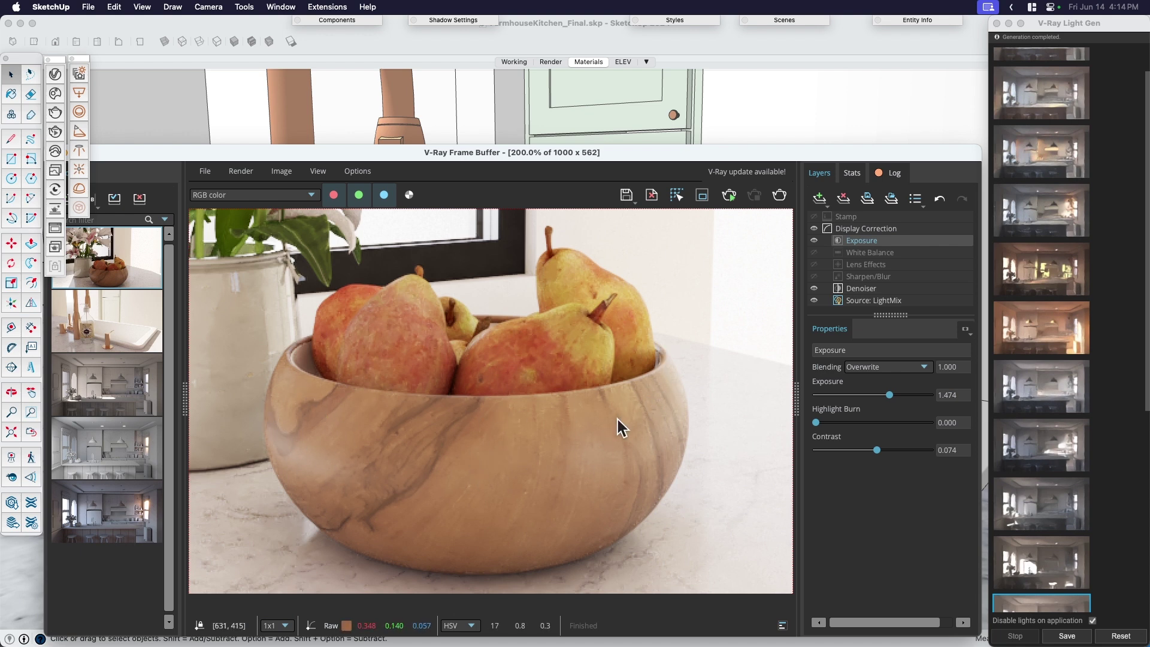
{"action": "middle_click_drag", "start_coordinate": [360, 449], "coordinate": [444, 501]}
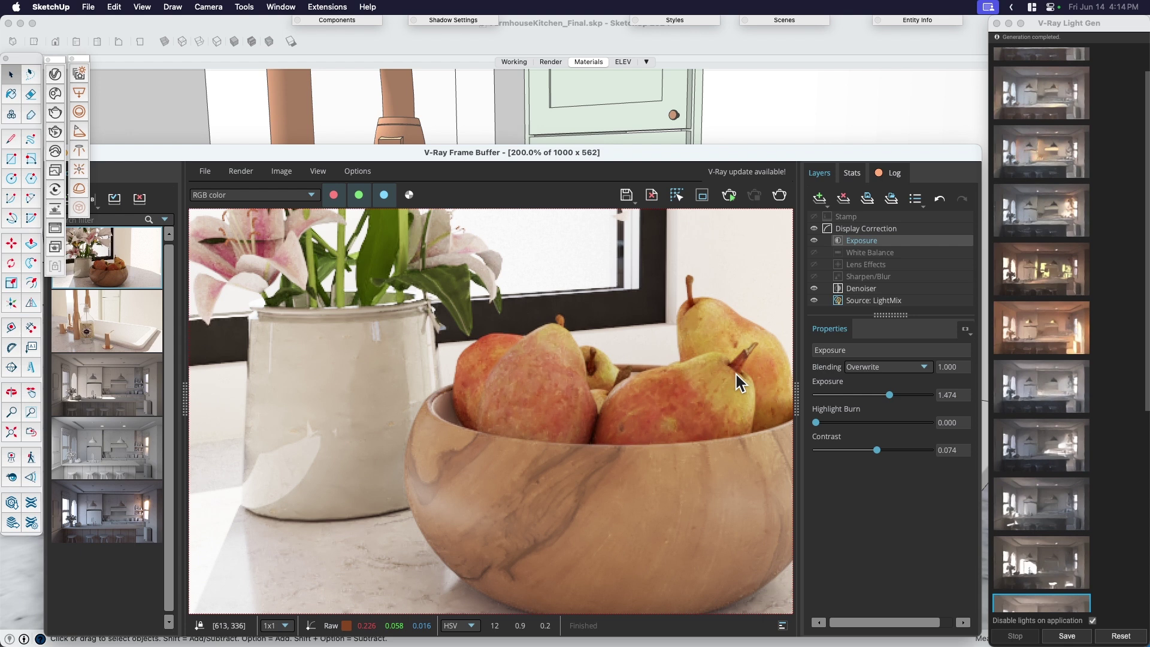
{"action": "middle_click_drag", "start_coordinate": [689, 379], "coordinate": [602, 358]}
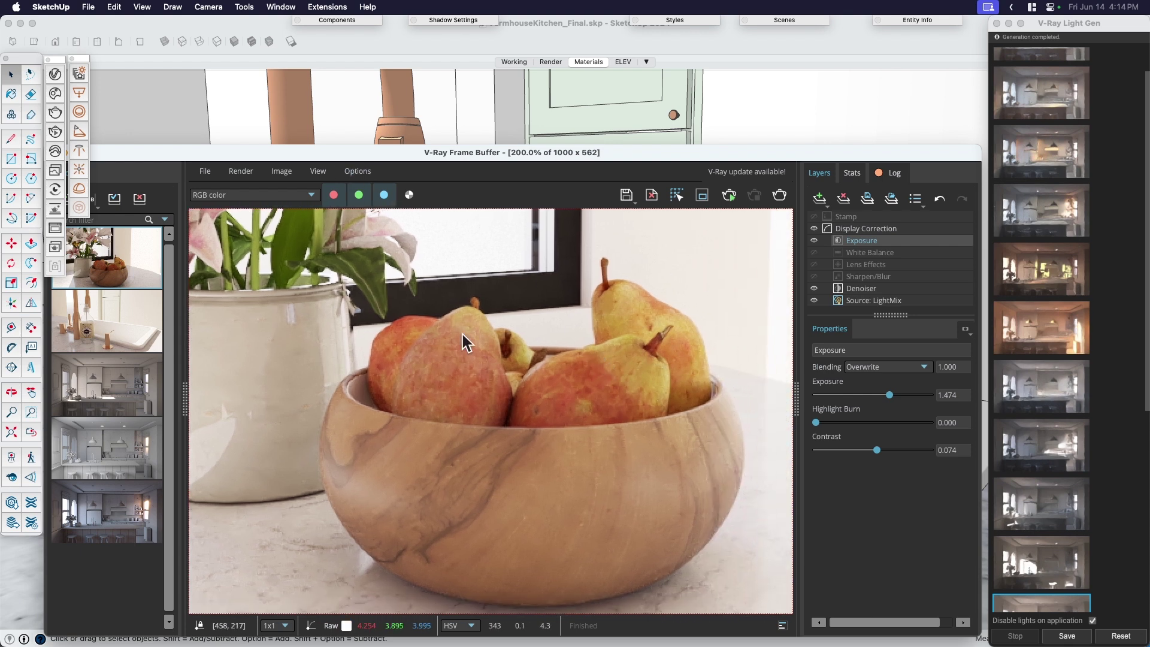
{"action": "scroll", "coordinate": [500, 379], "scroll_direction": "down", "scroll_amount": 2}
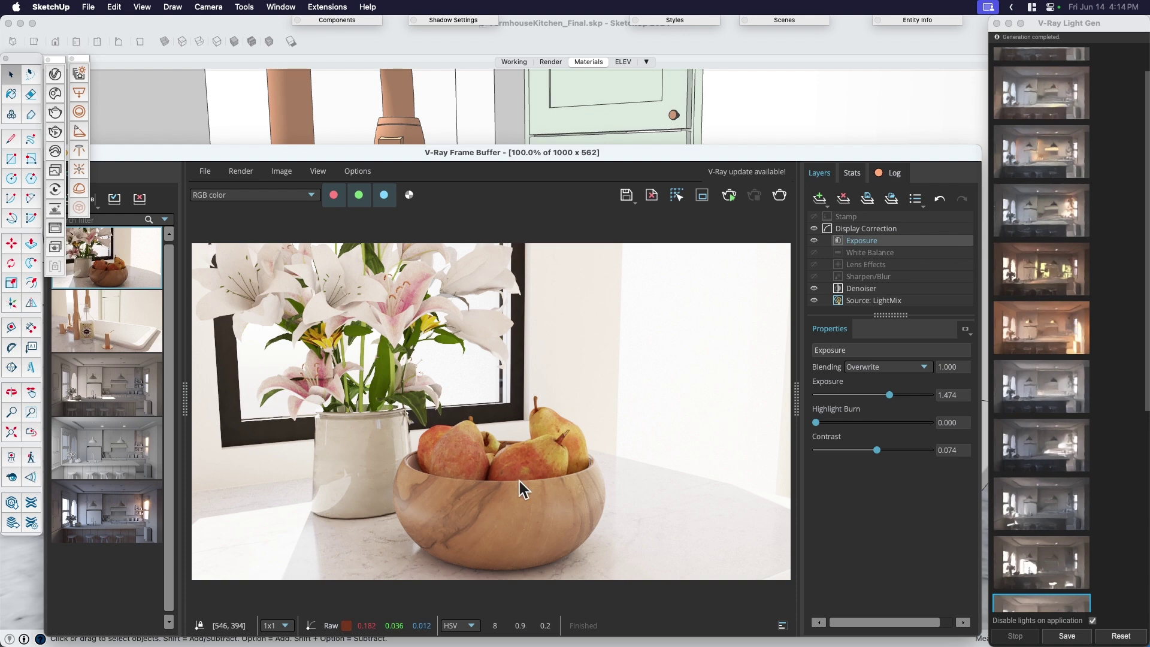
- Move the frame buffer off the model and turn the camera toward the lily vase and fruit bowl beside the sink
{"action": "mouse_move", "coordinate": [251, 155]}
{"action": "left_mouse_down"}
{"action": "mouse_move", "coordinate": [272, 455]}
{"action": "mouse_move", "coordinate": [267, 626]}
{"action": "mouse_move", "coordinate": [301, 622]}
{"action": "left_mouse_up"}
{"action": "scroll", "coordinate": [623, 363], "scroll_direction": "down", "scroll_amount": 5}
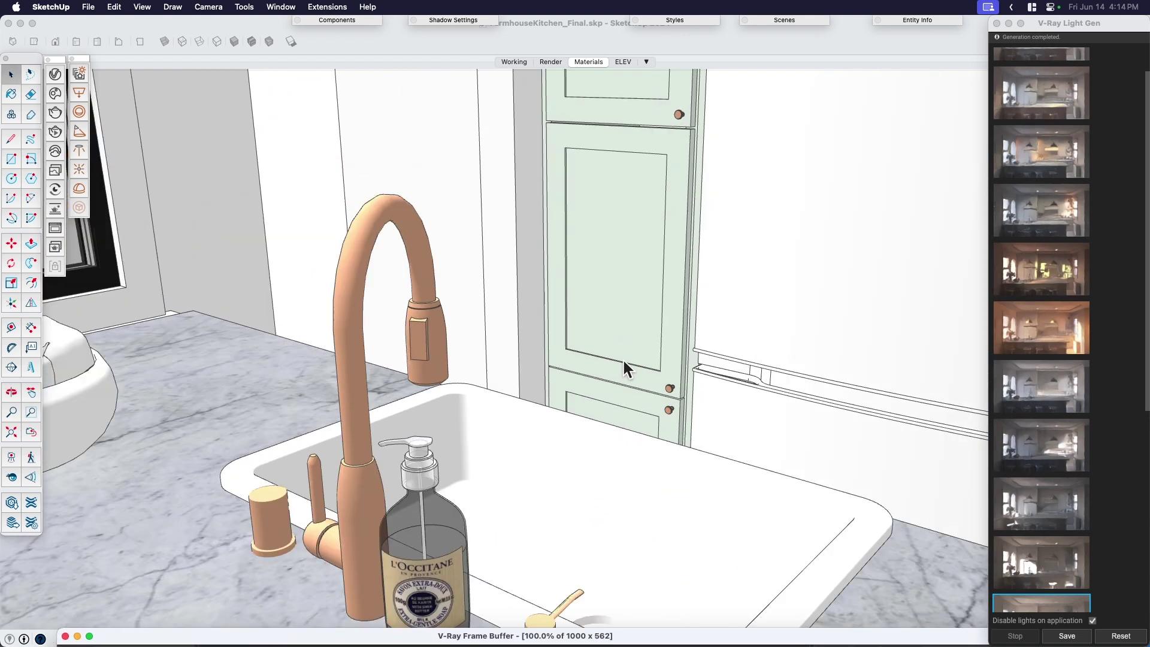
{"action": "key", "text": "l"}
{"action": "left_click_drag", "start_coordinate": [470, 364], "coordinate": [192, 349]}
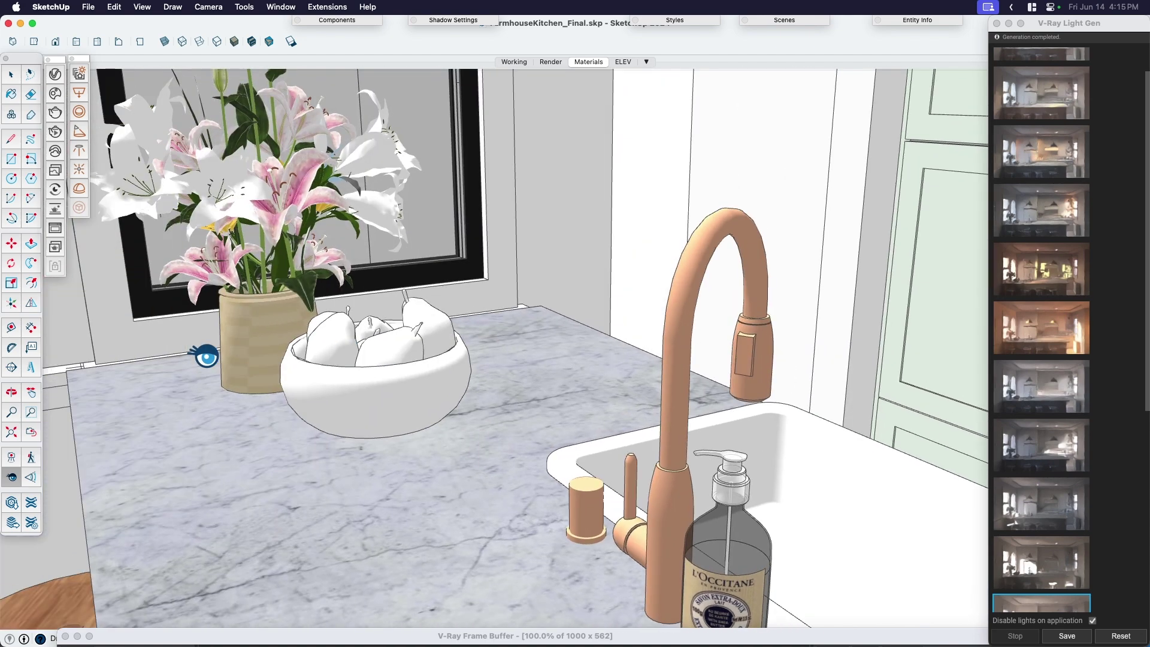
- Select the lily vase beside the fruit bowl and switch the model display to wireframe
{"action": "middle_click_drag", "start_coordinate": [258, 428], "coordinate": [511, 514], "text": "shift"}
{"action": "scroll", "coordinate": [502, 327], "scroll_direction": "up", "scroll_amount": 5}
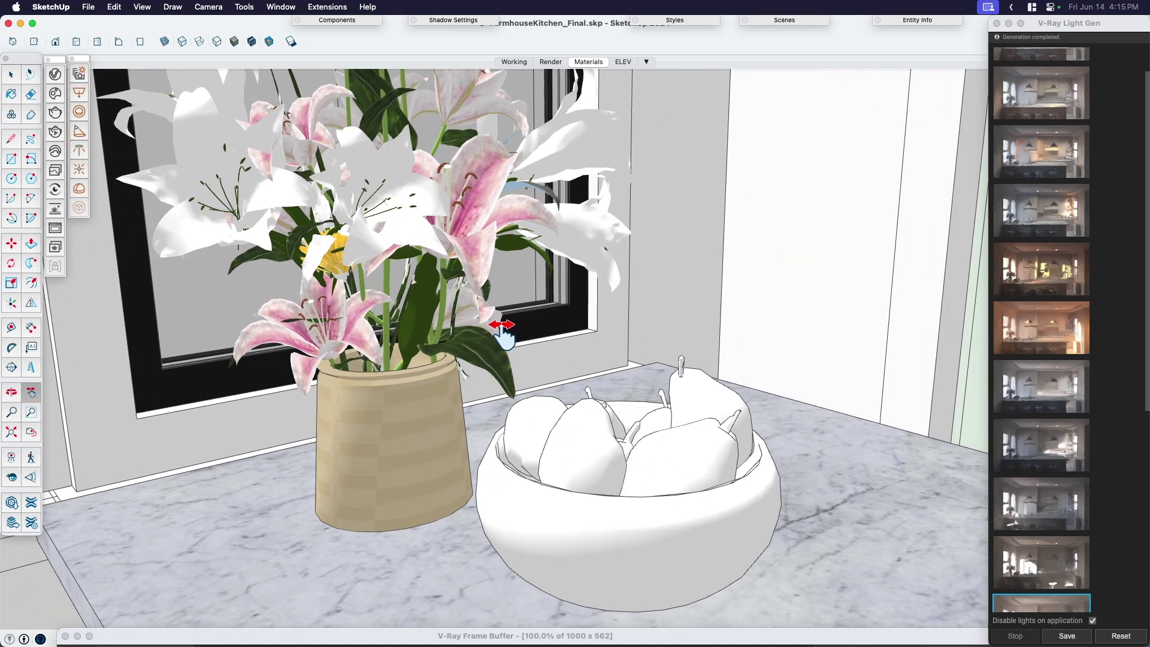
{"action": "left_click", "coordinate": [474, 255]}
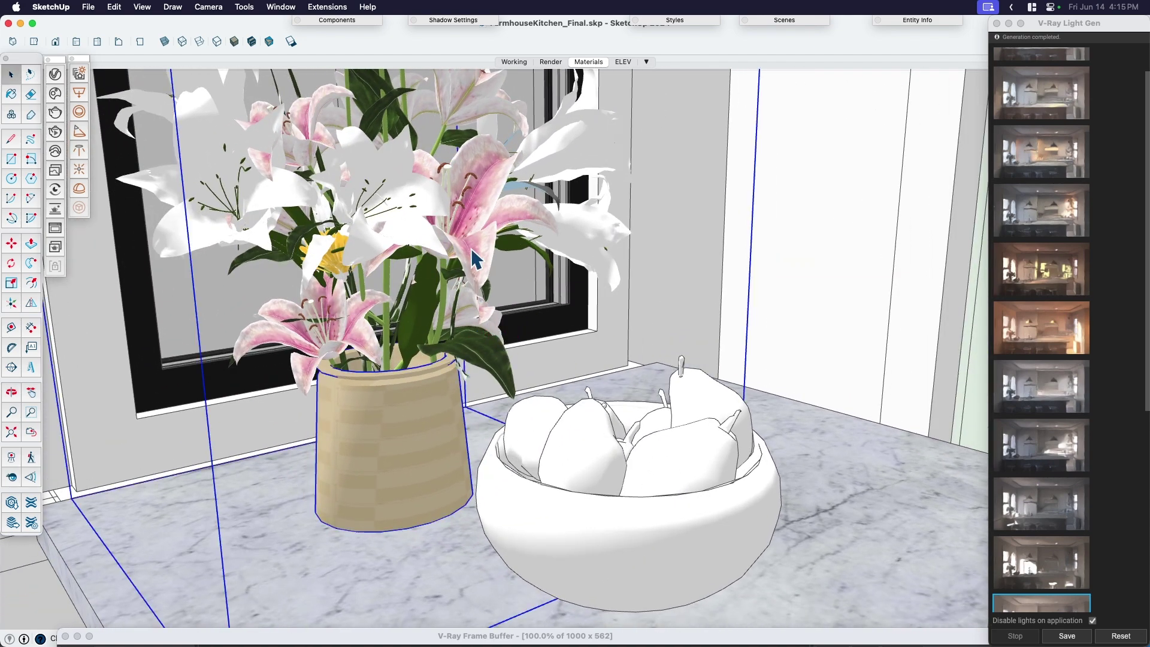
{"action": "left_click", "coordinate": [217, 40]}
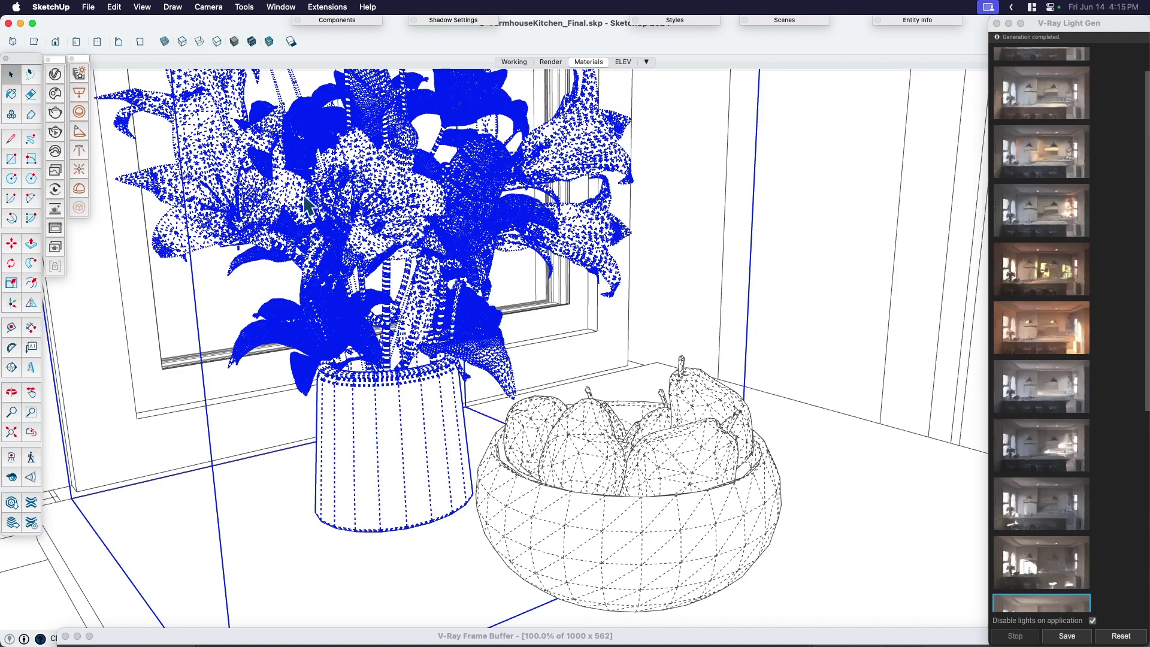
- Examine the mesh density of the lily petals and vase up close, and return to the textured display
{"action": "scroll", "coordinate": [324, 222], "scroll_direction": "up", "scroll_amount": 2}
{"action": "scroll", "coordinate": [378, 180], "scroll_direction": "up", "scroll_amount": 3}
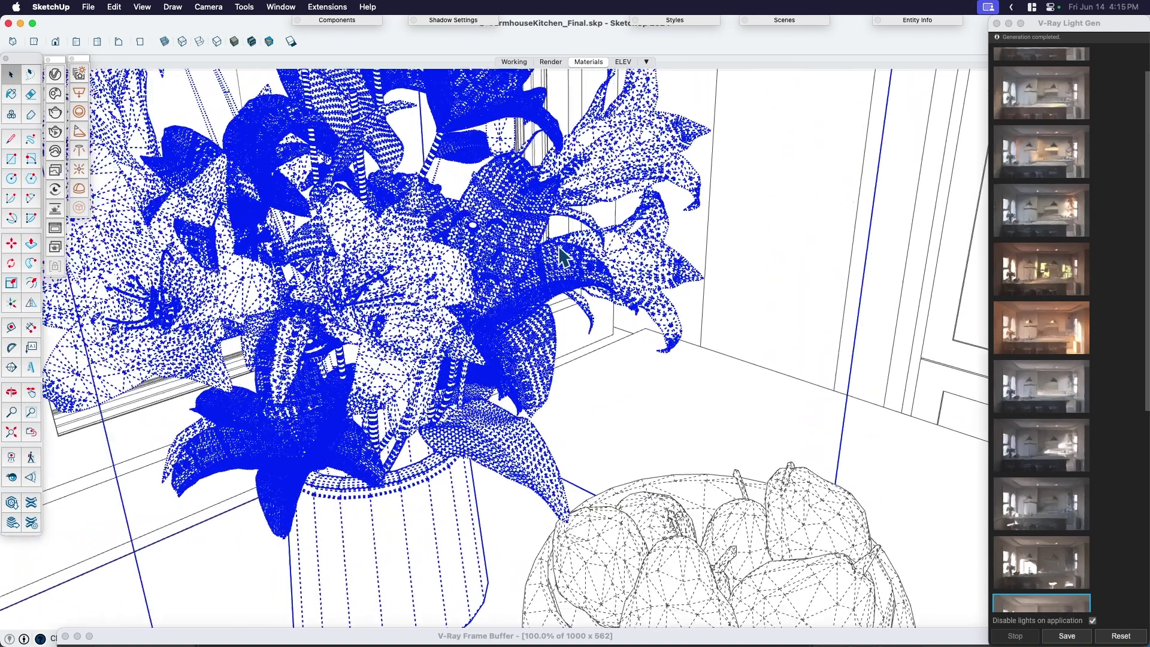
{"action": "scroll", "coordinate": [539, 237], "scroll_direction": "up", "scroll_amount": 2}
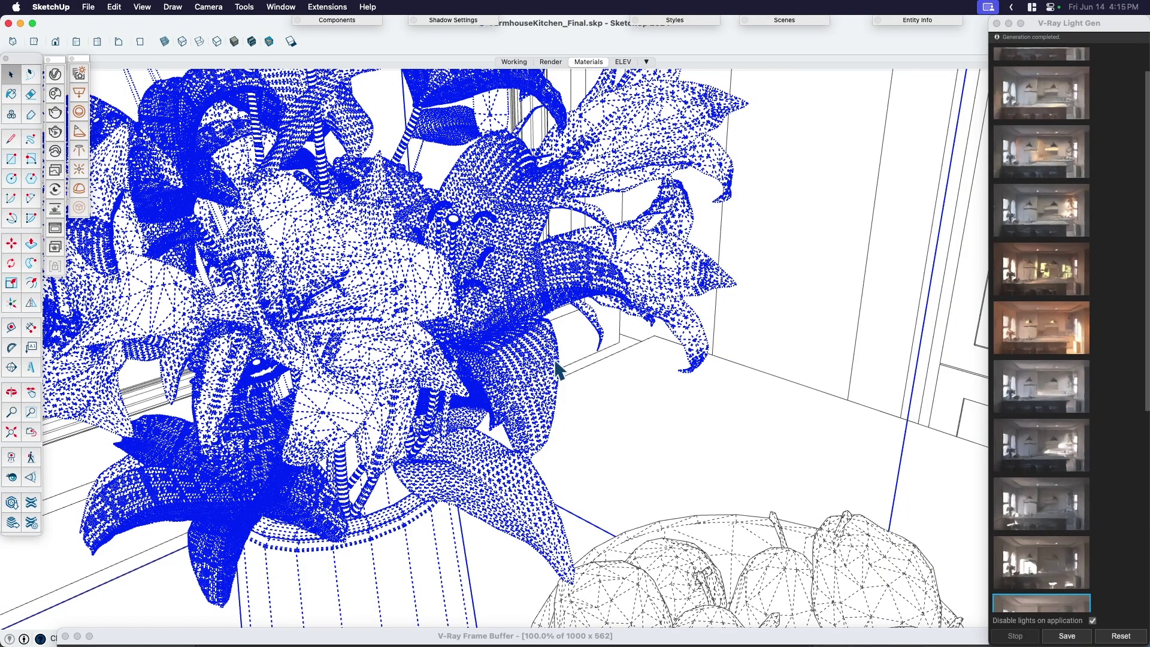
{"action": "scroll", "coordinate": [560, 367], "scroll_direction": "down", "scroll_amount": 3}
{"action": "mouse_move", "coordinate": [334, 450]}
{"action": "middle_mouse_down"}
{"action": "mouse_move", "coordinate": [457, 326]}
{"action": "mouse_move", "coordinate": [479, 346]}
{"action": "middle_mouse_up"}
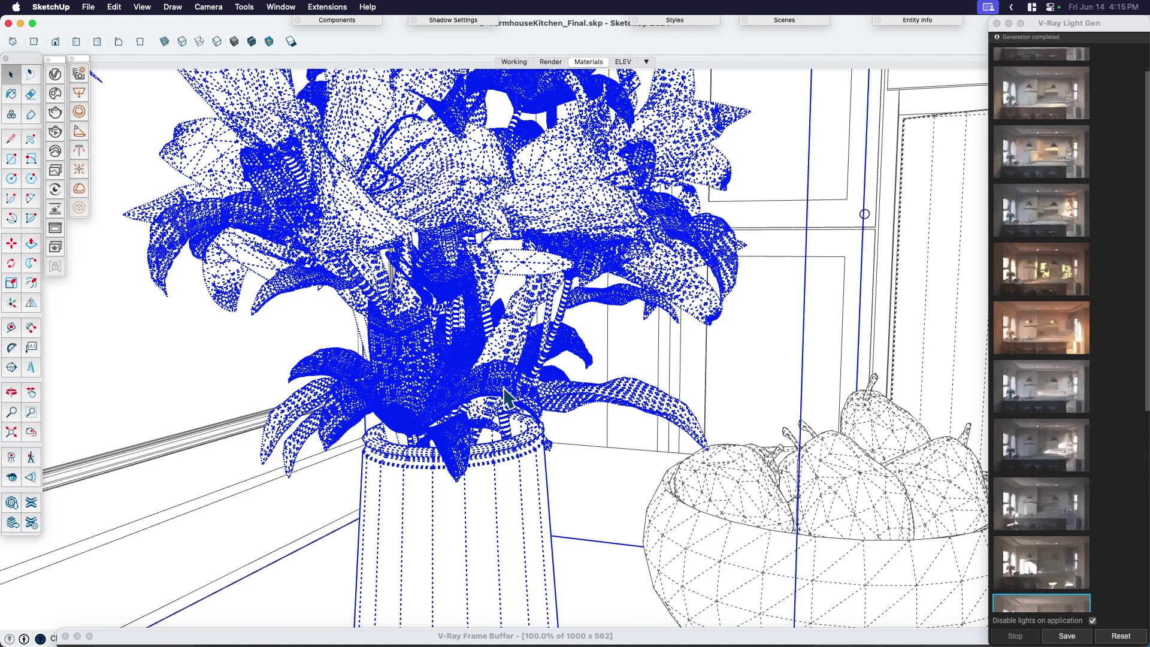
{"action": "key", "text": "h"}
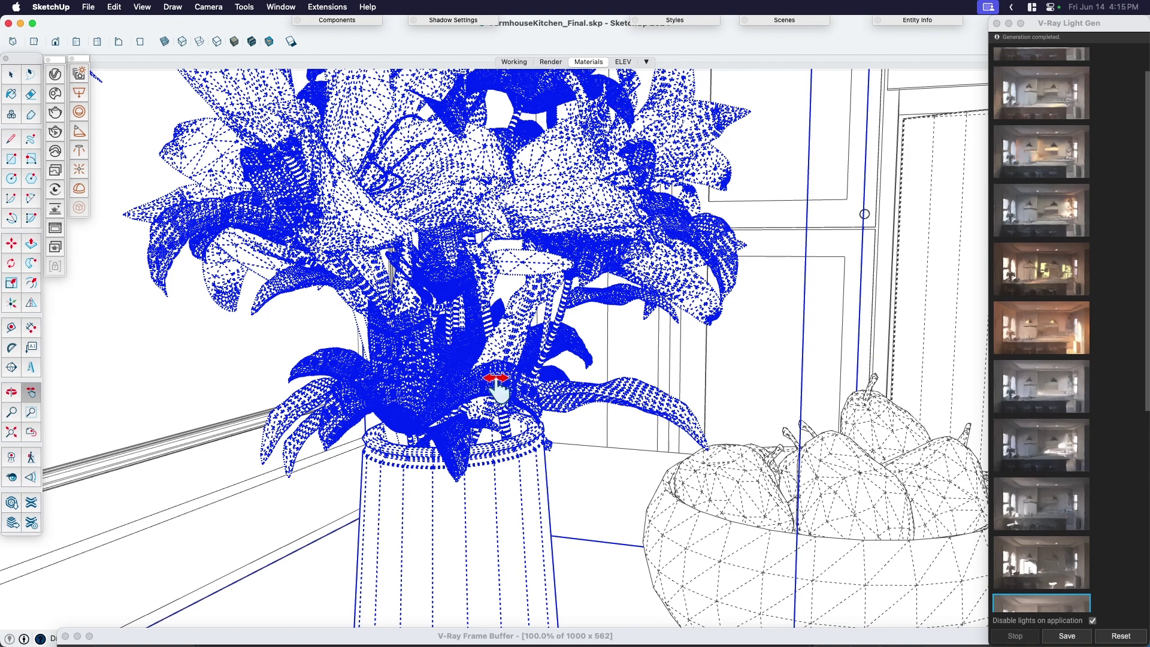
{"action": "scroll", "coordinate": [526, 398], "scroll_direction": "up", "scroll_amount": 5}
{"action": "key", "text": "space"}
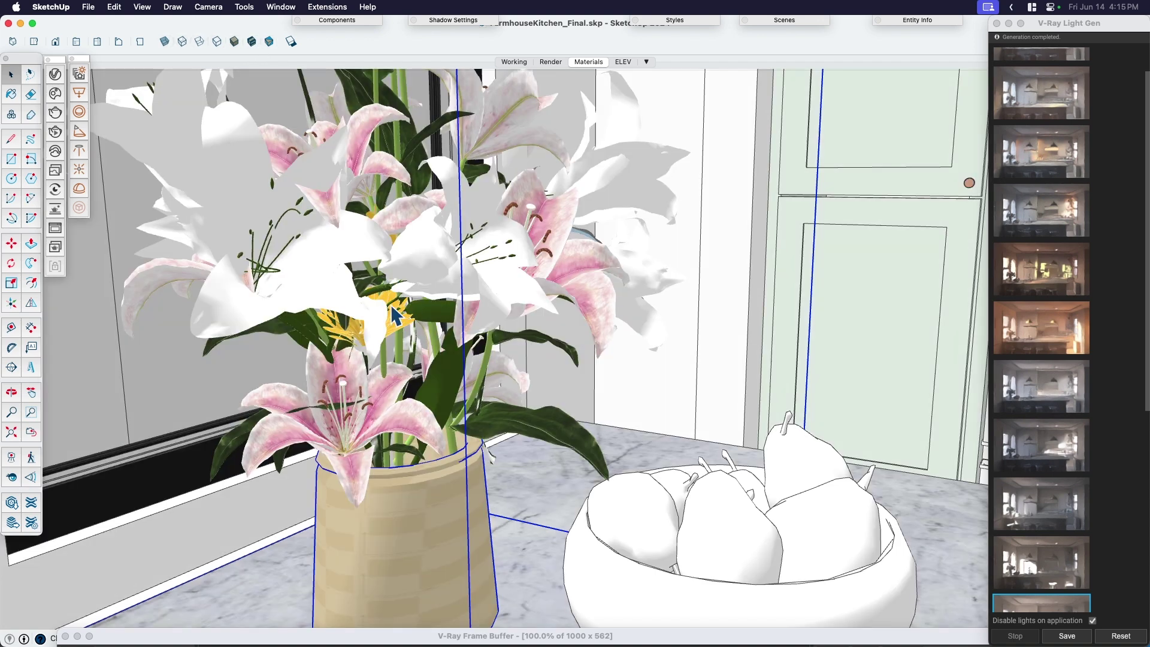
- Select the pear group in the bowl and move it straight up out of the outer bowl
{"action": "key", "text": "h"}
{"action": "left_click_drag", "start_coordinate": [622, 449], "coordinate": [542, 383]}
{"action": "key", "text": "space"}
{"action": "left_click", "coordinate": [520, 388]}
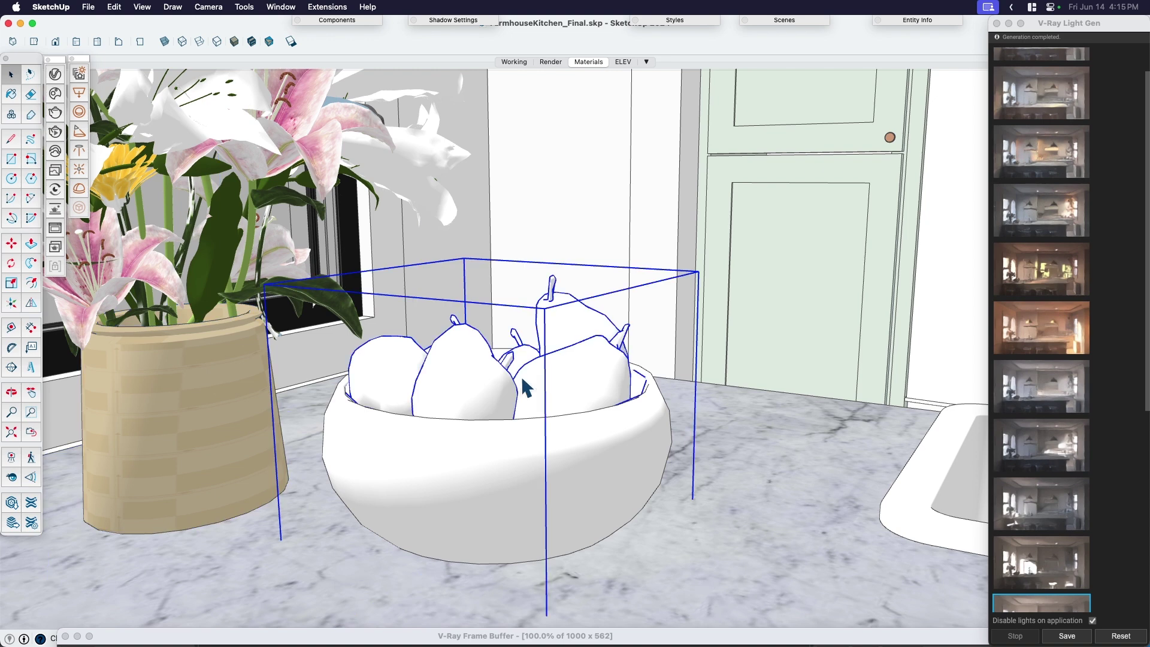
{"action": "middle_click_drag", "start_coordinate": [520, 388], "coordinate": [514, 419]}
{"action": "key", "text": "m"}
{"action": "left_click_drag", "start_coordinate": [476, 392], "coordinate": [473, 283]}
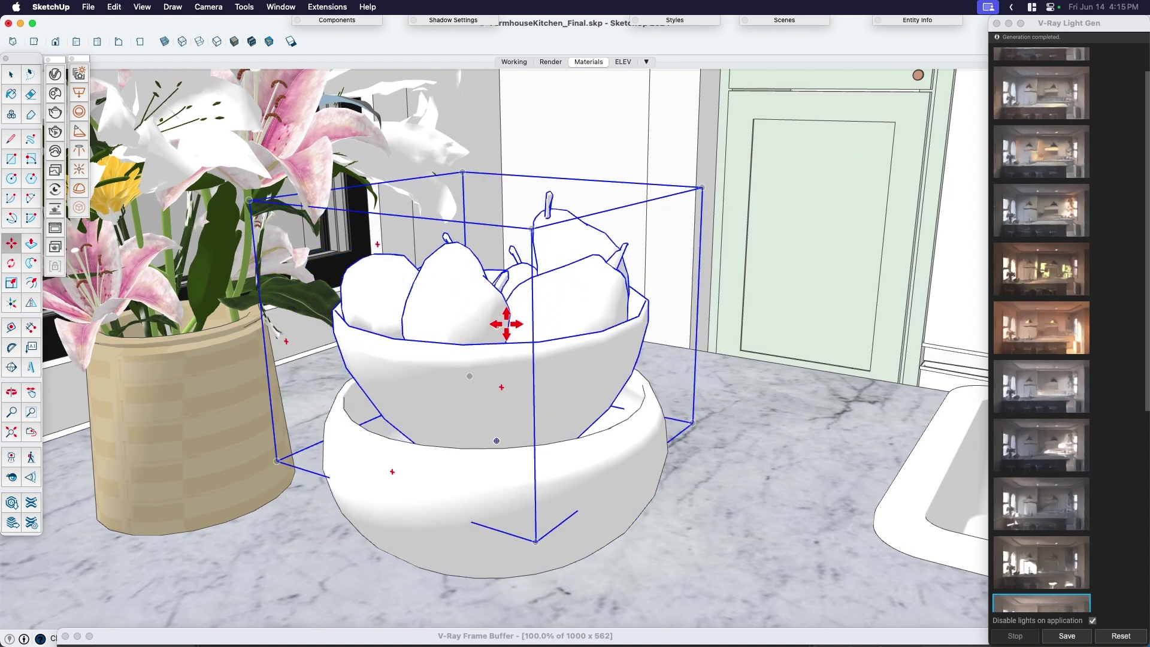
- Open the raised pear group, move the front pear up and back away from the others, and leave the group
{"action": "key", "text": "space"}
{"action": "left_click", "coordinate": [471, 489]}
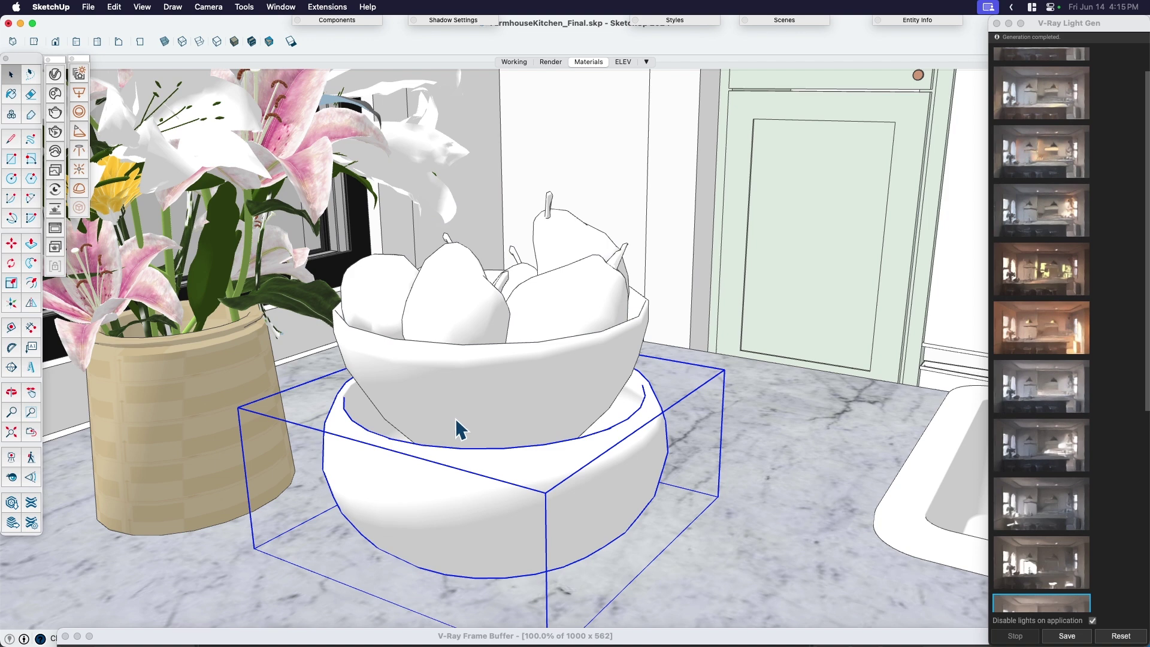
{"action": "left_click", "coordinate": [466, 331]}
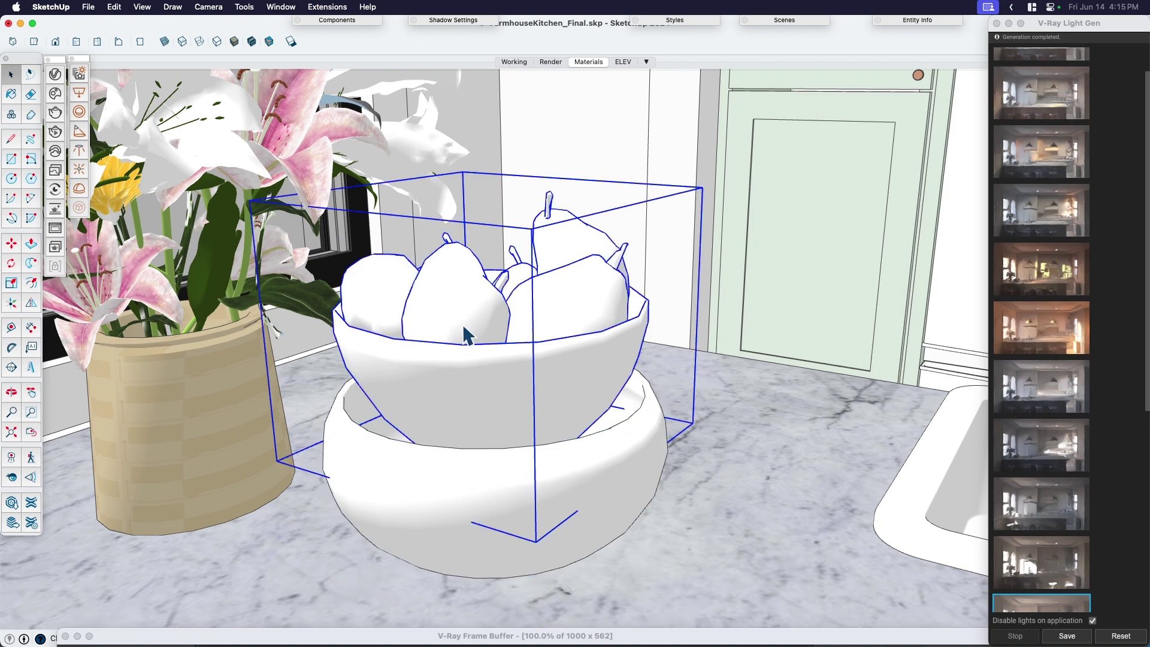
{"action": "double_click", "coordinate": [470, 304]}
{"action": "left_click", "coordinate": [458, 300]}
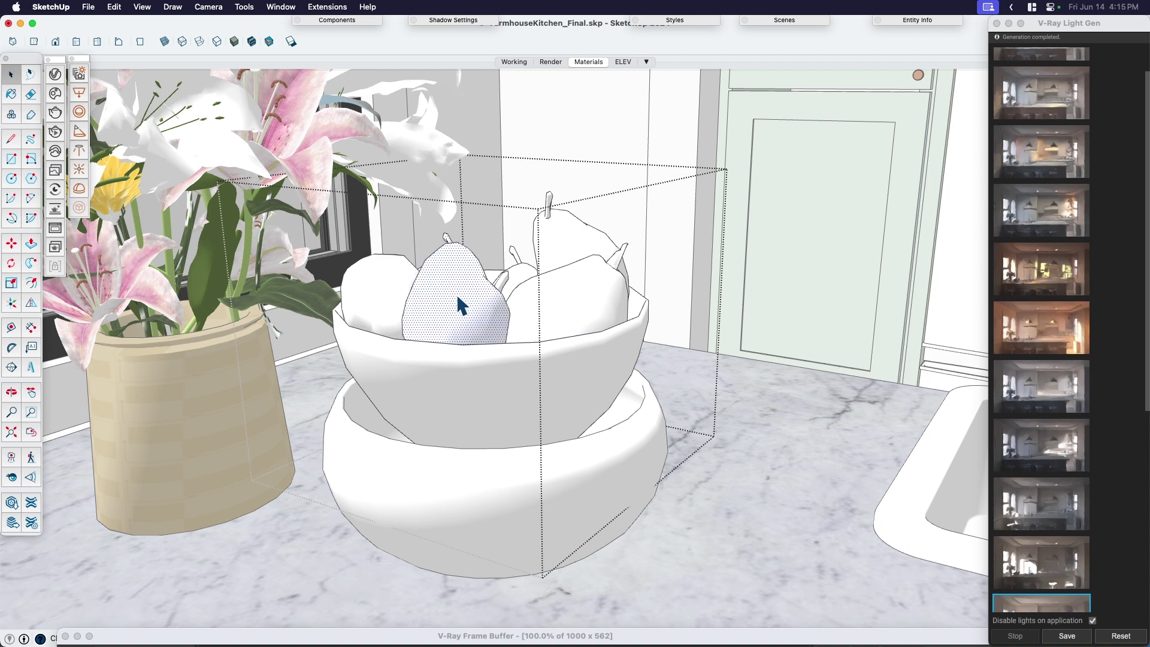
{"action": "triple_click", "coordinate": [465, 306]}
{"action": "key", "text": "m"}
{"action": "left_click", "coordinate": [457, 314]}
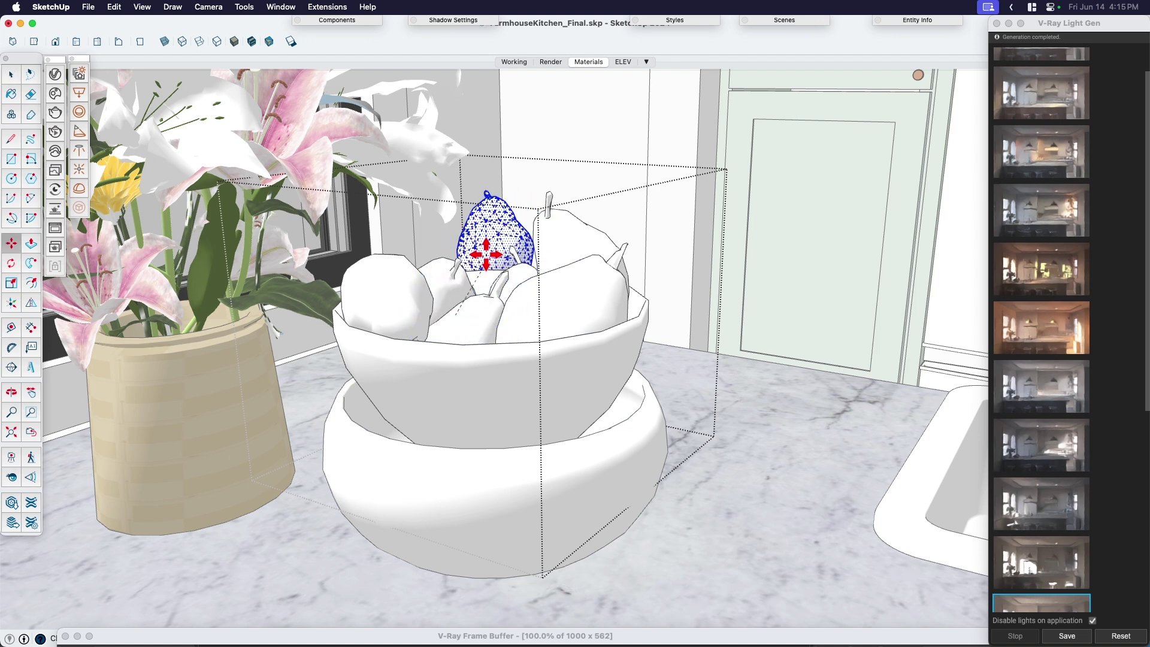
{"action": "key", "text": "space"}
{"action": "left_click", "coordinate": [757, 330]}
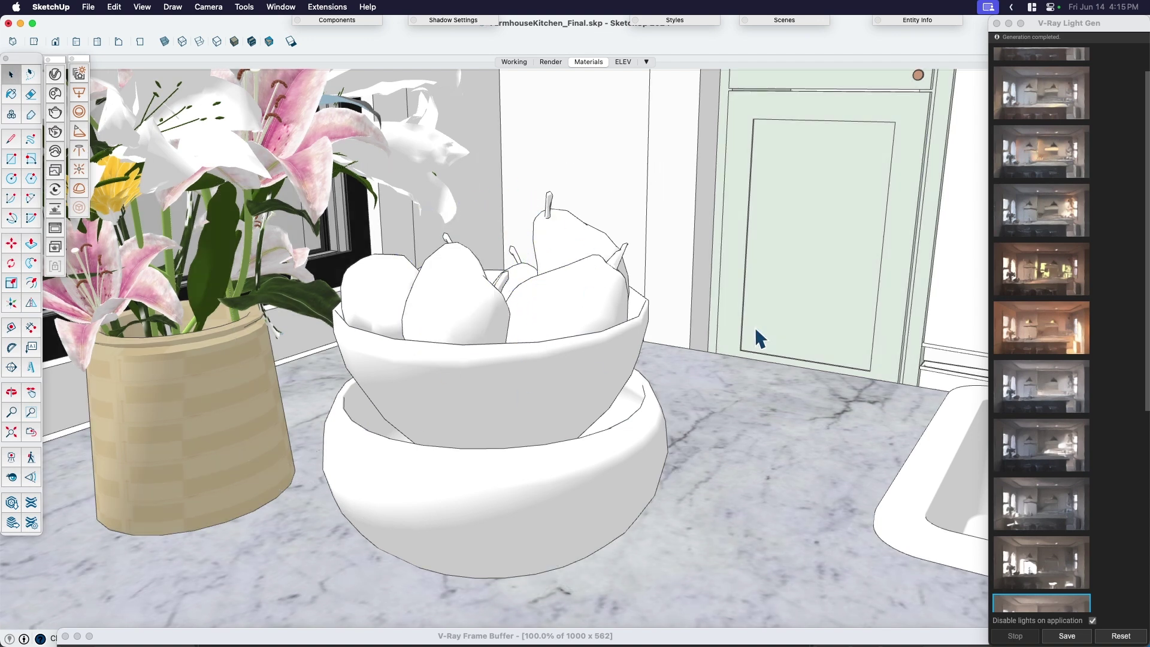
- Undo the moves of the single pear and the pear group, and reselect the pear group
{"action": "key", "text": "super+z"}
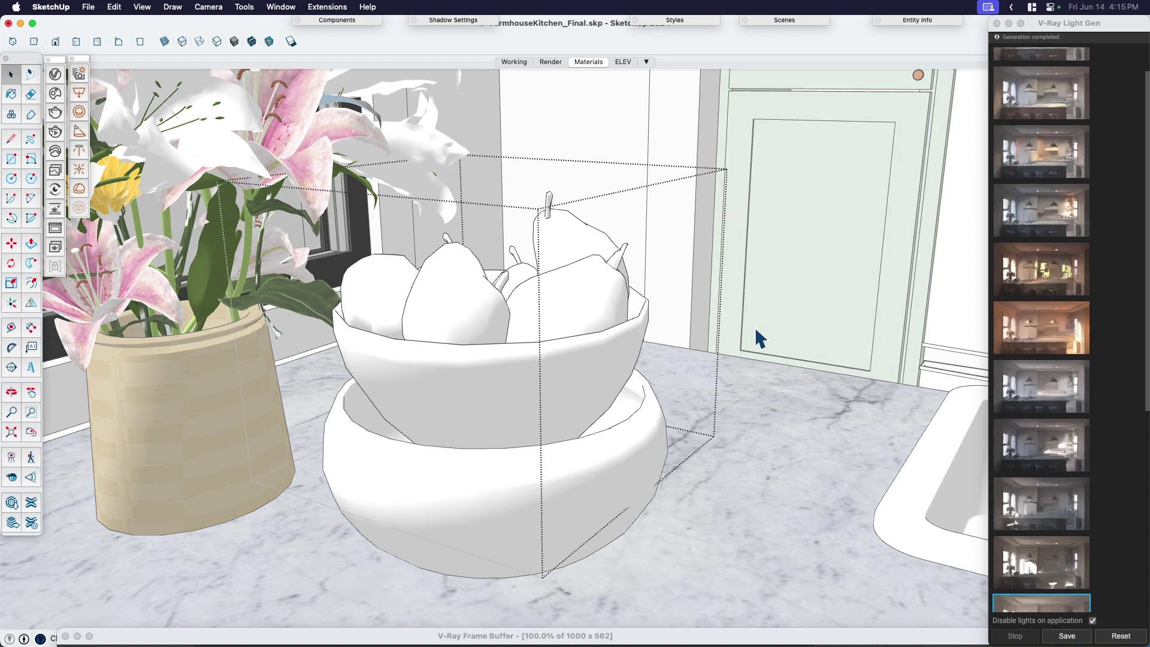
{"action": "key", "text": "super+shift+z"}
{"action": "key", "text": "super+z"}
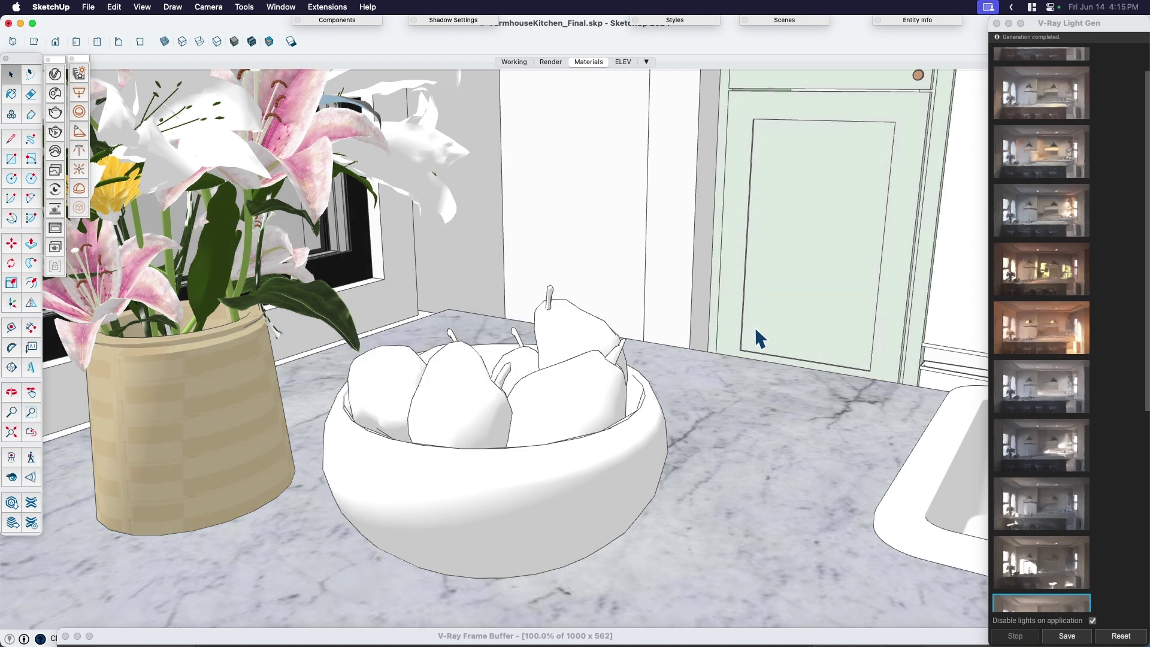
{"action": "left_click", "coordinate": [505, 398]}
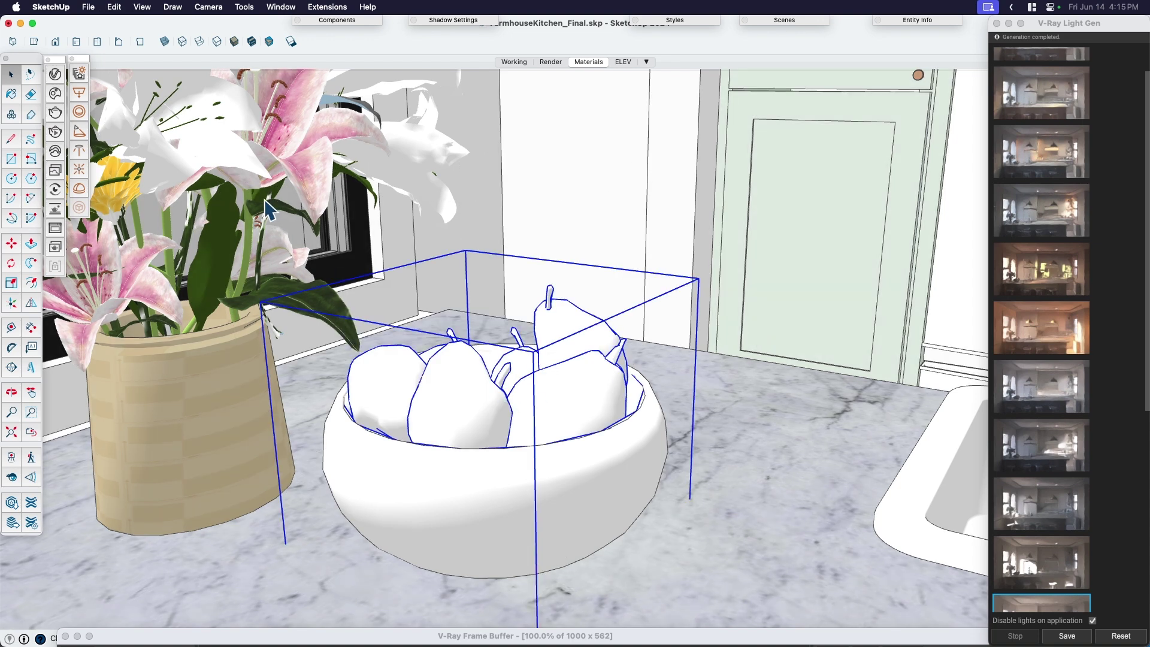
- Open the Chaos Cosmos browser and look through the 3D Models category
{"action": "left_click", "coordinate": [57, 96]}
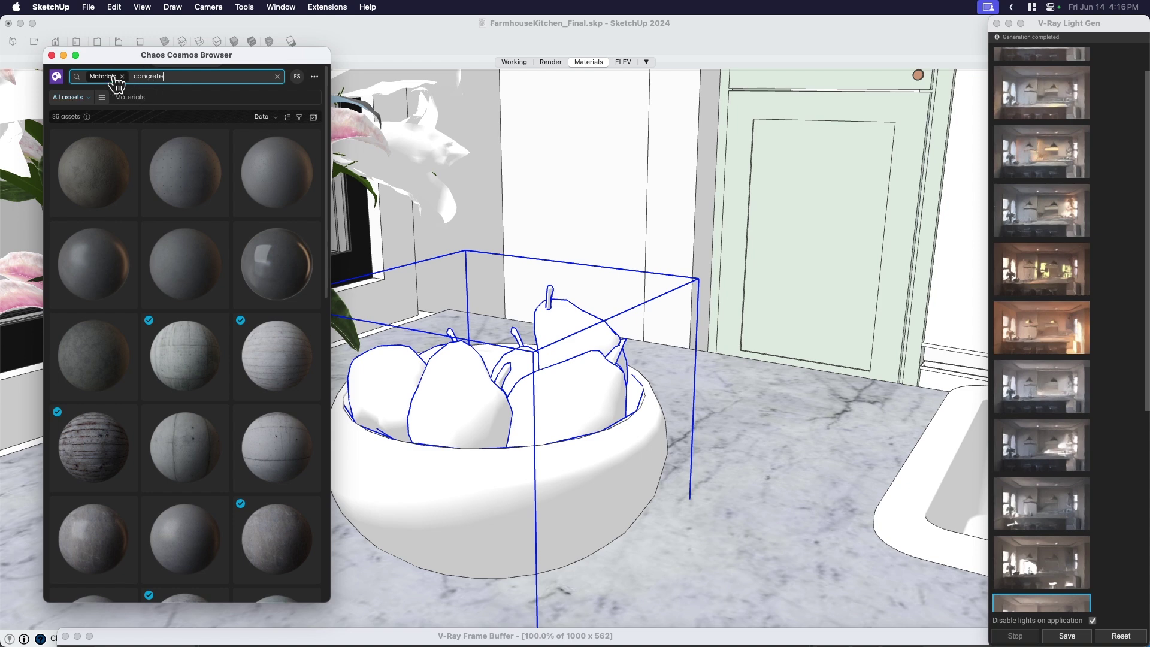
{"action": "left_click", "coordinate": [57, 79]}
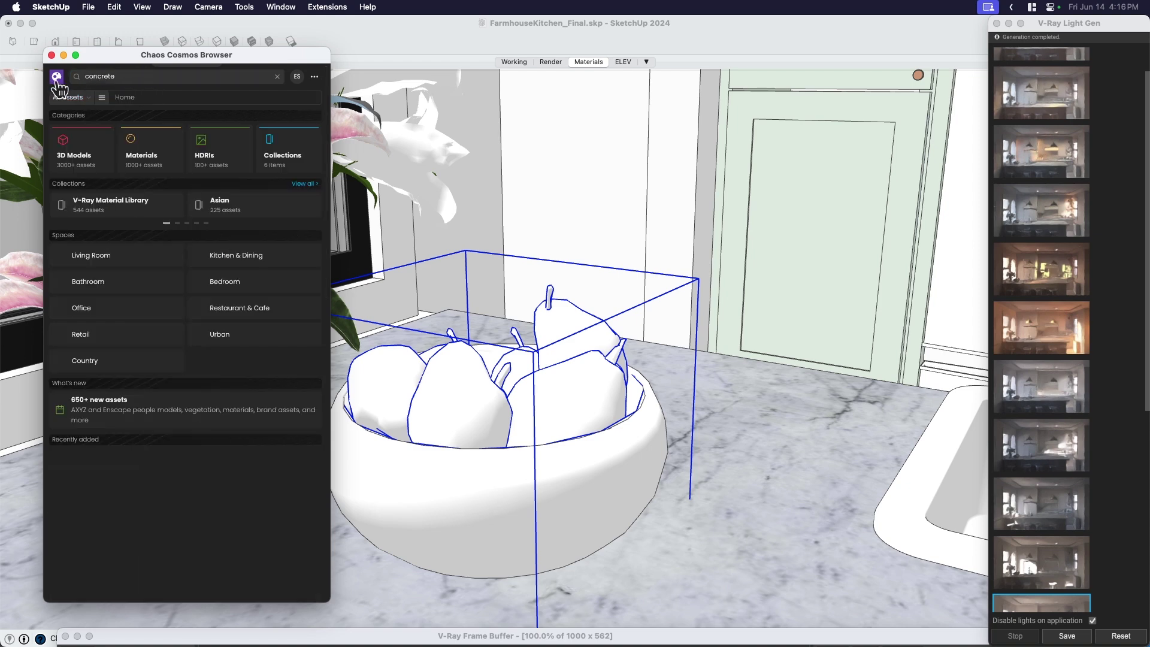
{"action": "left_click", "coordinate": [76, 160]}
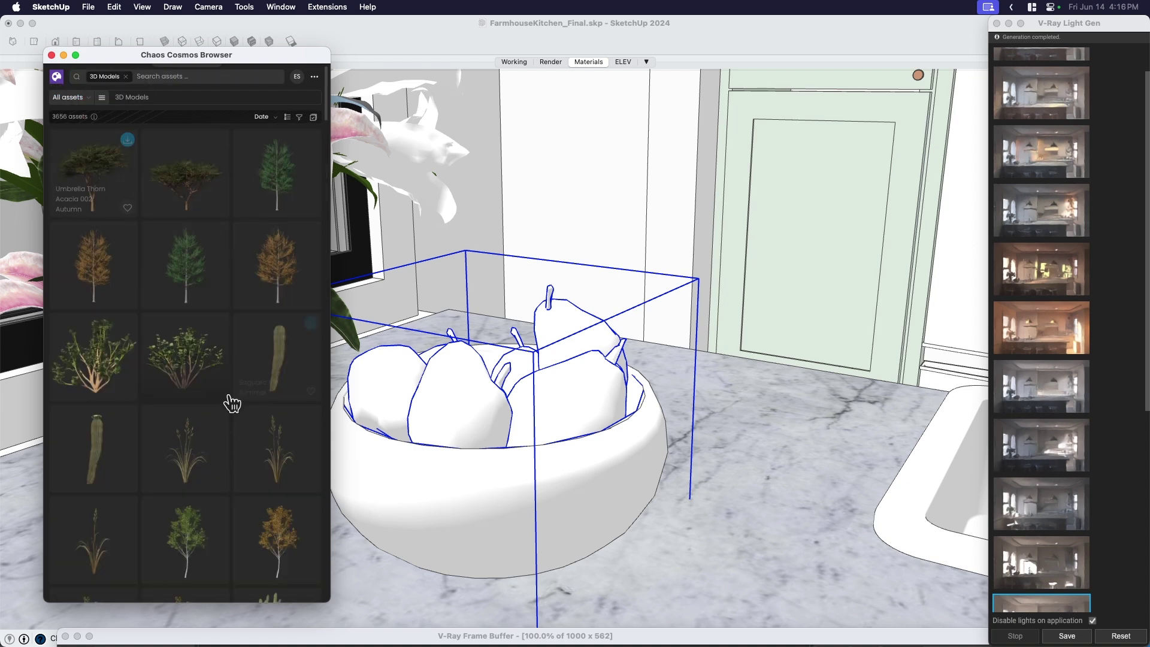
{"action": "scroll", "coordinate": [231, 431], "scroll_direction": "down", "scroll_amount": 3}
{"action": "scroll", "coordinate": [232, 441], "scroll_direction": "down", "scroll_amount": 15}
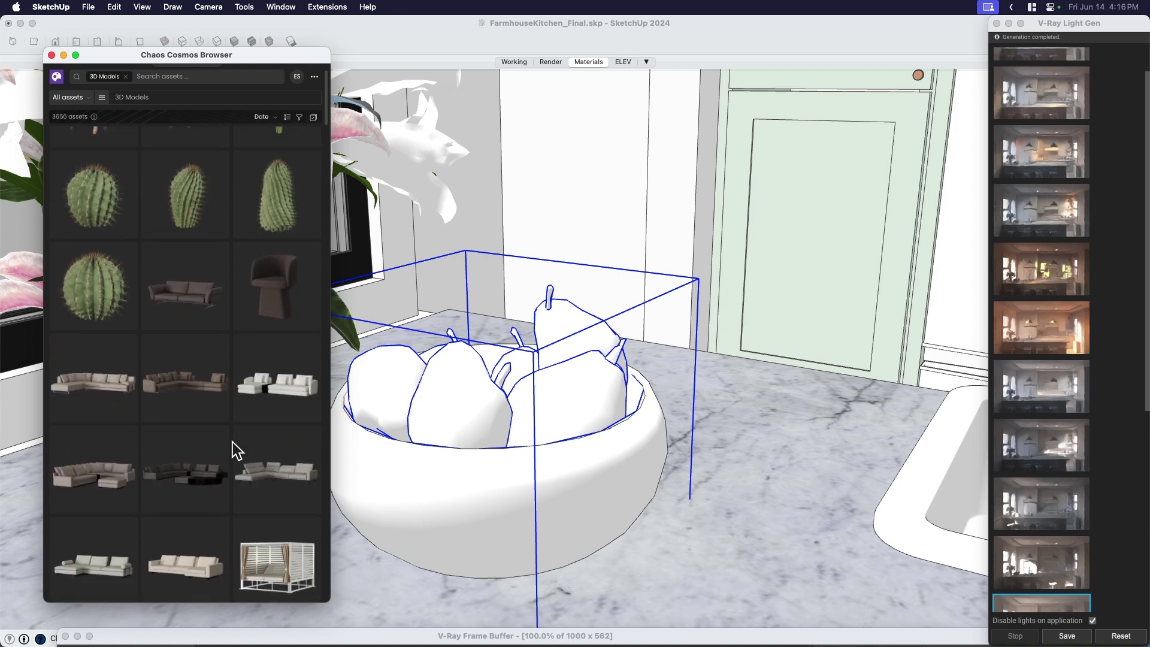
{"action": "scroll", "coordinate": [233, 444], "scroll_direction": "down", "scroll_amount": 5}
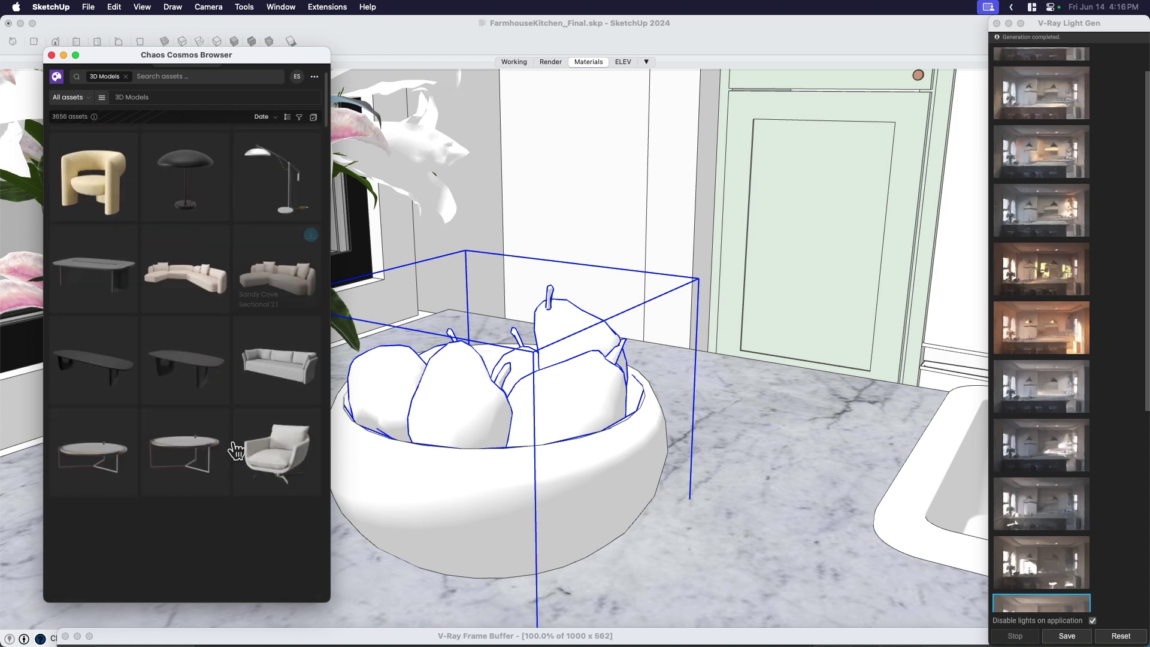
- Search the Cosmos 3D models for "fruit" and place Fruit Bowl 193 001 on the countertop beside the pear bowl
{"action": "left_click", "coordinate": [160, 76]}
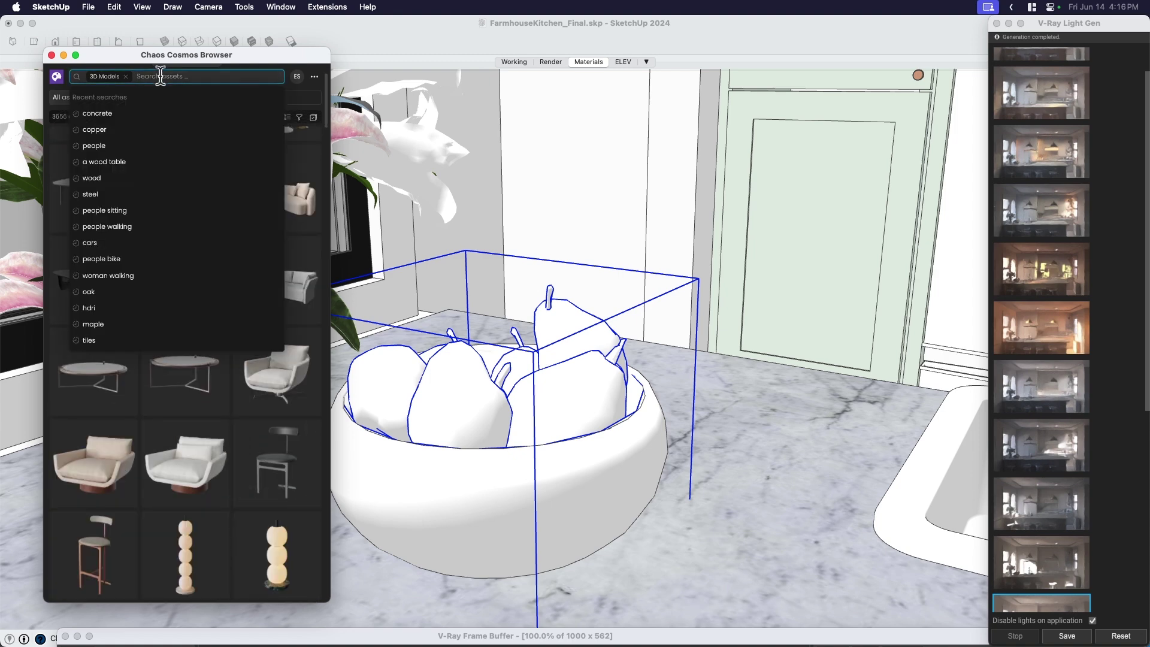
{"action": "type", "text": "fruit"}
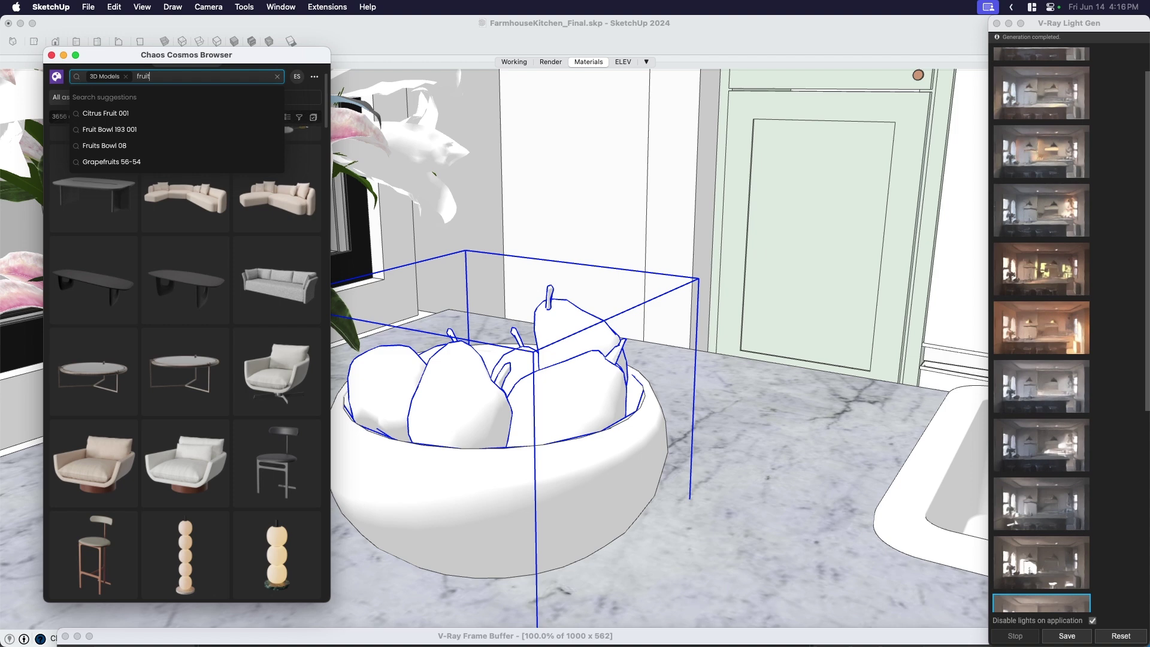
{"action": "key", "text": "Return"}
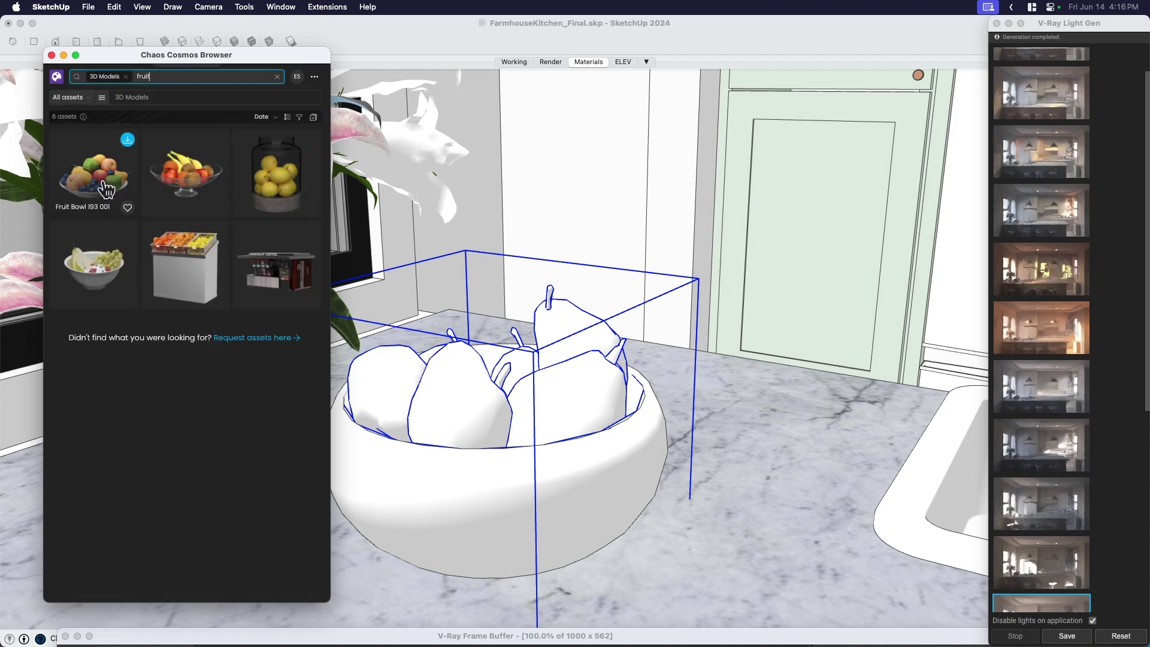
{"action": "left_click", "coordinate": [127, 139]}
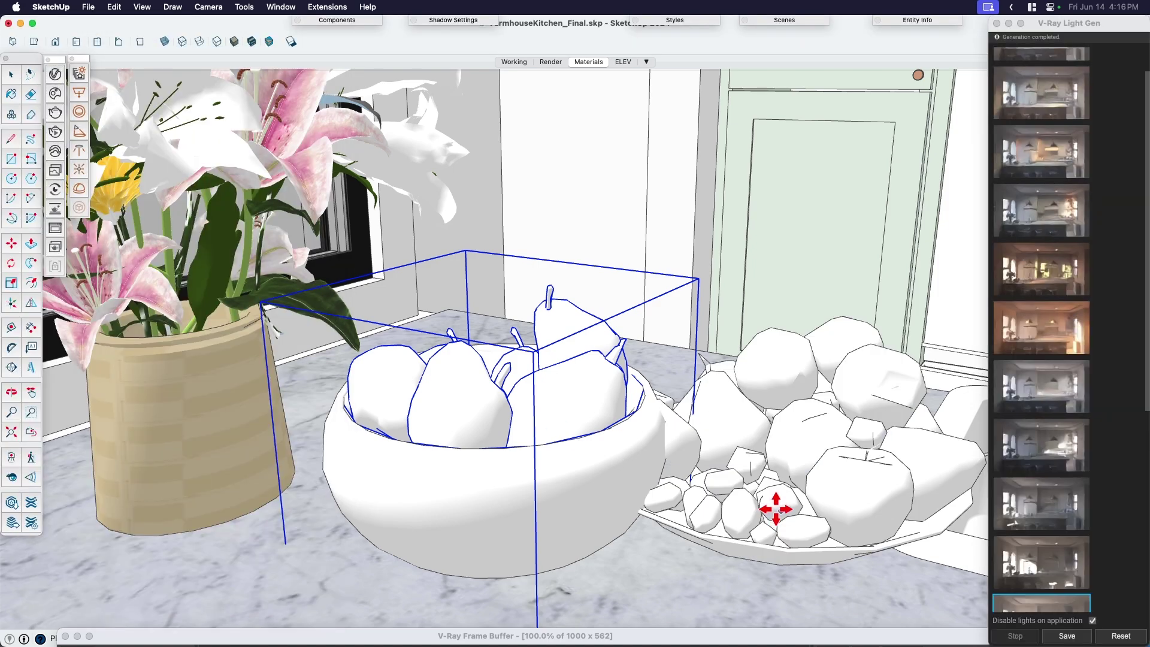
{"action": "left_click", "coordinate": [754, 545]}
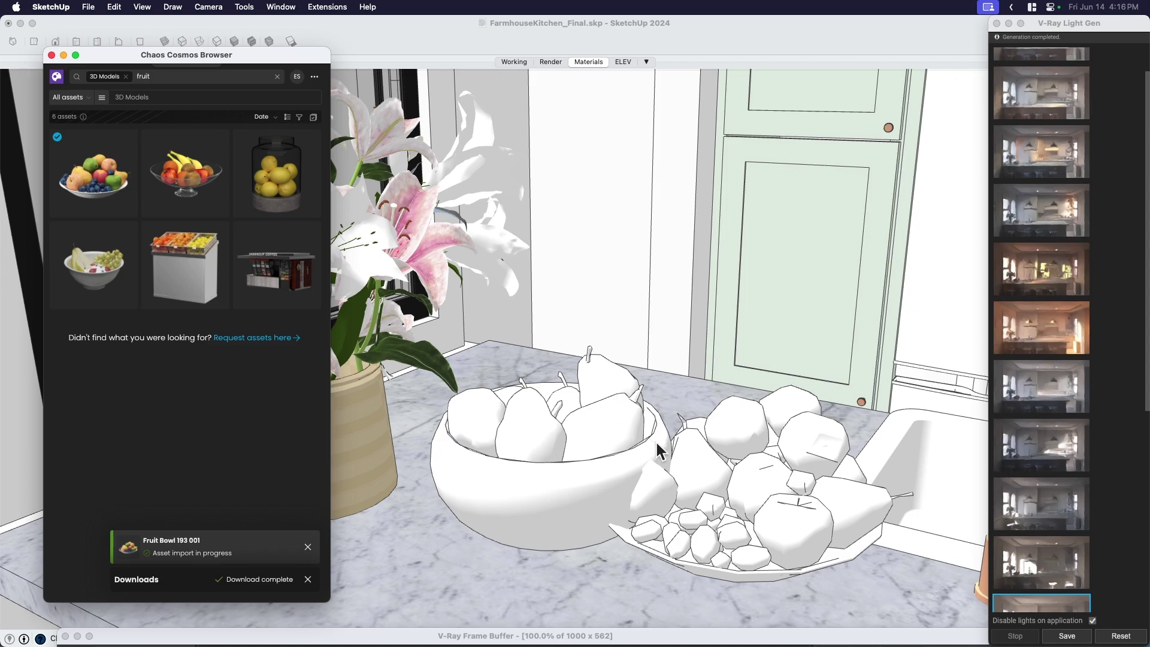
- Move the imported fruit bowl slightly forward on the countertop, away from the pear bowl, and close the asset browser
{"action": "scroll", "coordinate": [662, 475], "scroll_direction": "down", "scroll_amount": 3}
{"action": "left_click", "coordinate": [734, 496]}
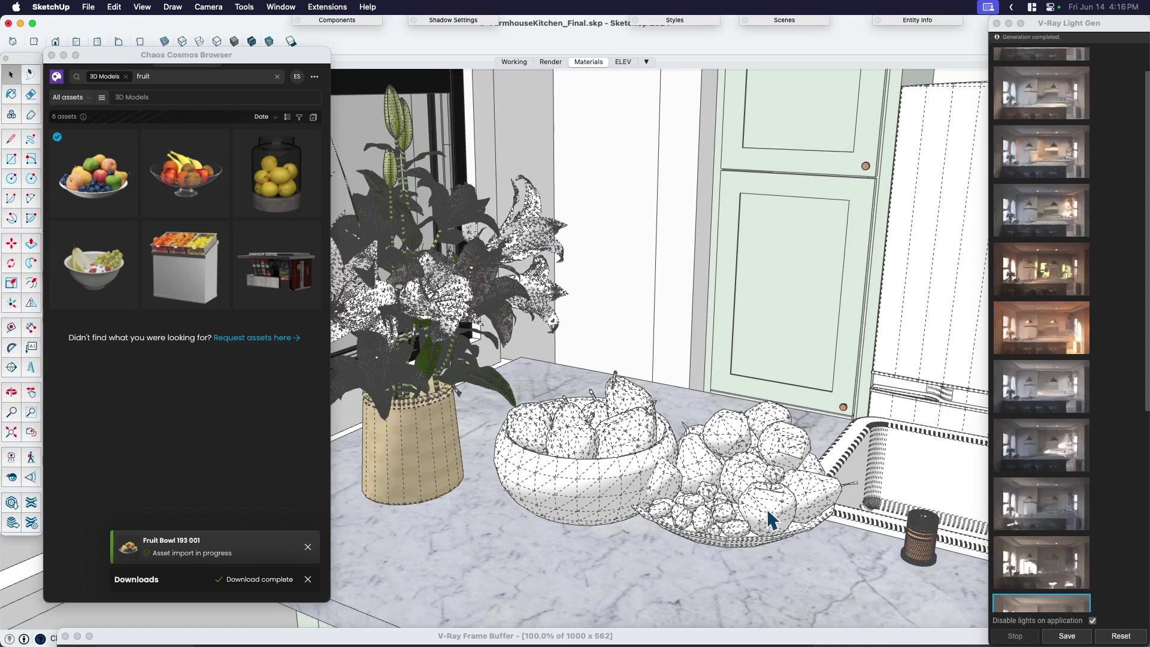
{"action": "scroll", "coordinate": [767, 508], "scroll_direction": "up", "scroll_amount": 5}
{"action": "scroll", "coordinate": [683, 447], "scroll_direction": "down", "scroll_amount": 3}
{"action": "key", "text": "m"}
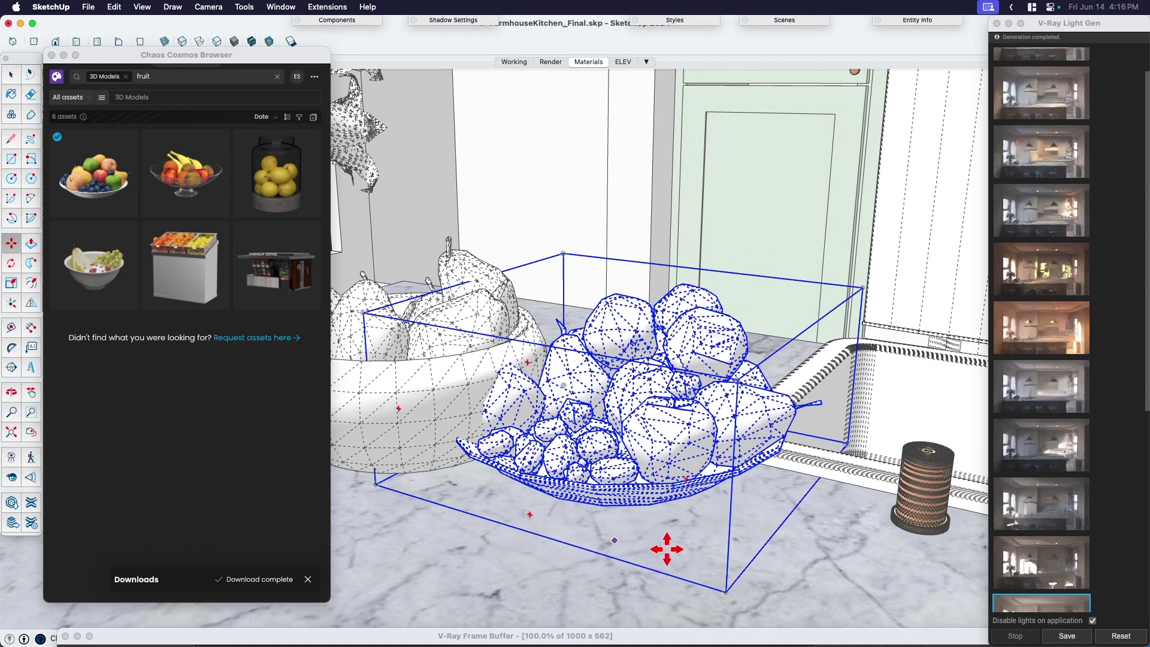
{"action": "left_click", "coordinate": [668, 547]}
{"action": "scroll", "coordinate": [709, 442], "scroll_direction": "up", "scroll_amount": 3}
{"action": "middle_click_drag", "start_coordinate": [709, 442], "coordinate": [699, 465]}
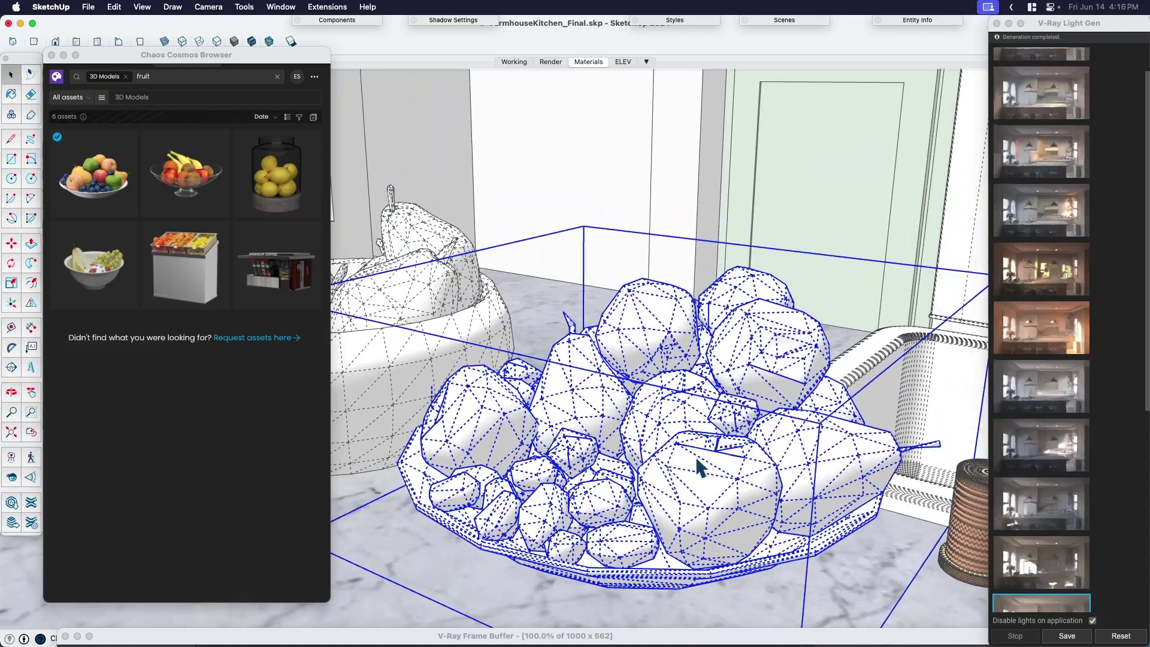
{"action": "key", "text": "space"}
{"action": "left_click", "coordinate": [50, 55]}
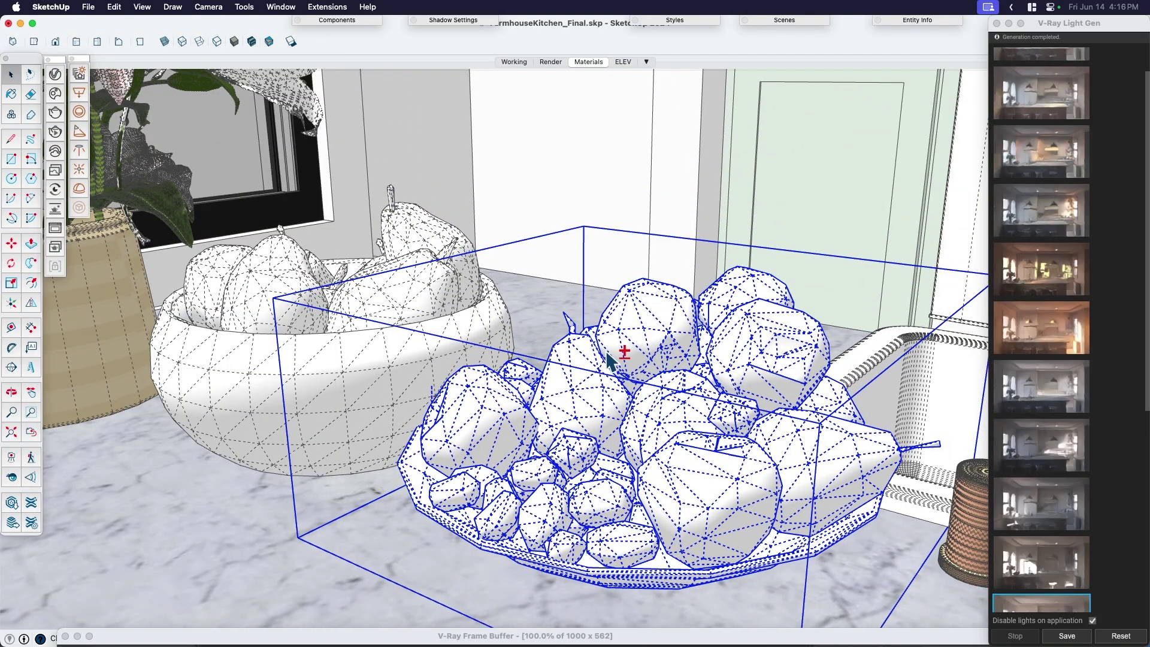
- Center the view on the imported fruit bowl and render it with V-Ray, bringing the frame buffer over the model
{"action": "key", "text": "shift+l"}
{"action": "left_click_drag", "start_coordinate": [621, 360], "coordinate": [702, 432]}
{"action": "key", "text": "space"}
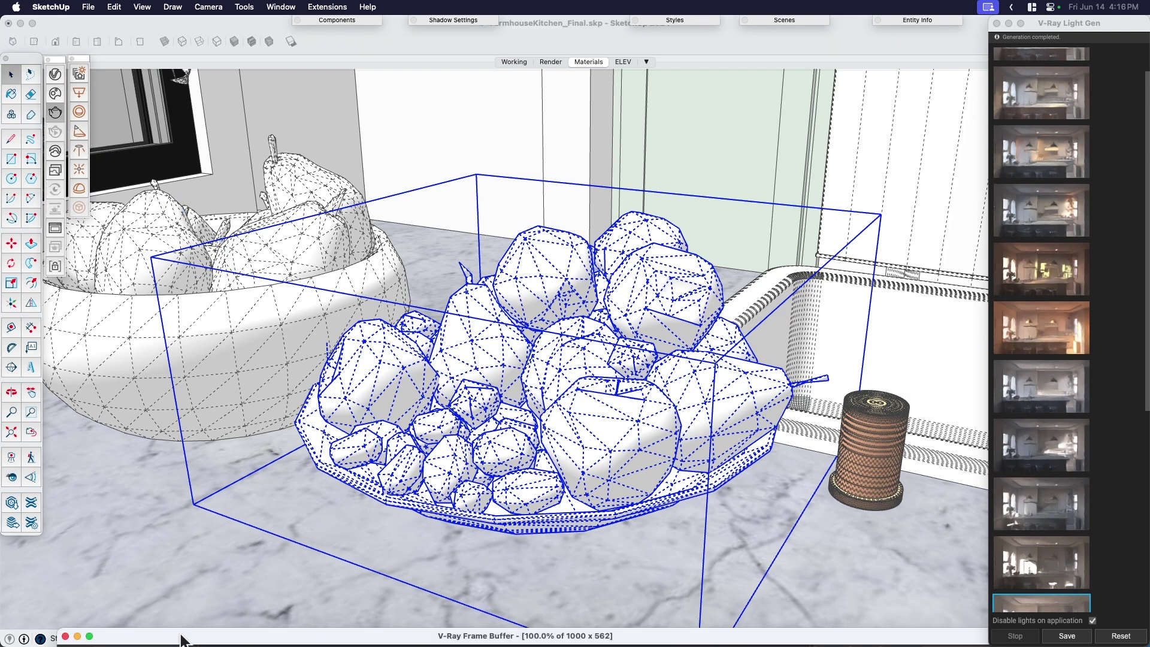
{"action": "left_click_drag", "start_coordinate": [181, 630], "coordinate": [165, 156]}
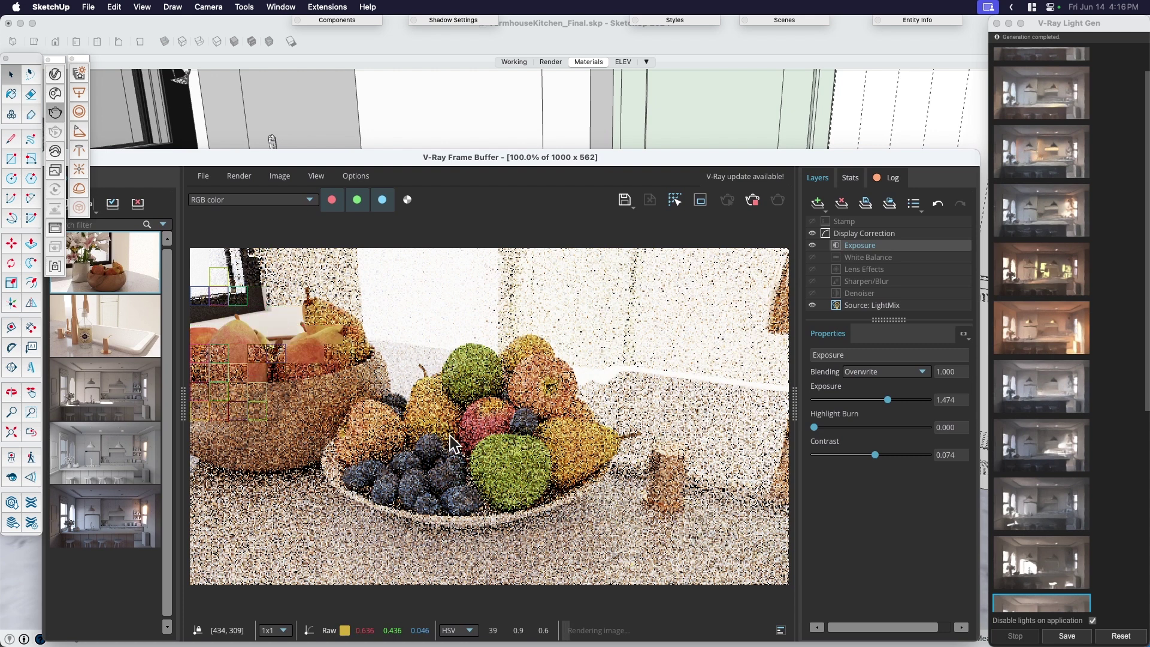
{"action": "left_click", "coordinate": [700, 200]}
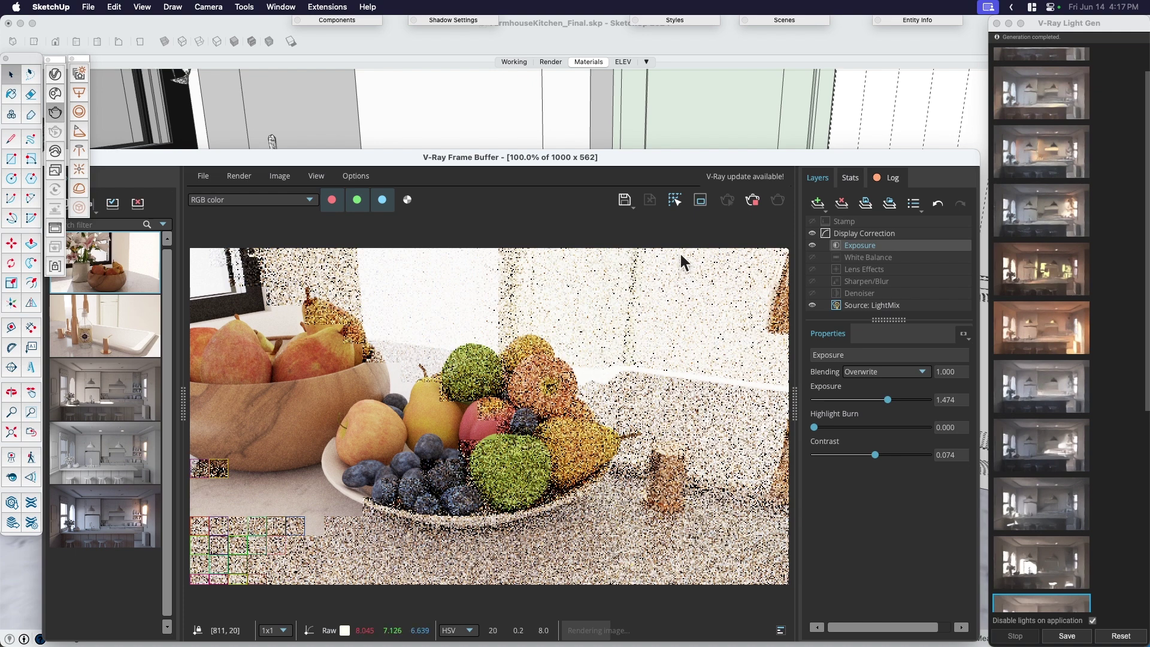
- Stop the render, clear the frame buffer away from the model, and delete the imported fruit bowl from the countertop
{"action": "left_click", "coordinate": [750, 202]}
{"action": "left_click_drag", "start_coordinate": [539, 157], "coordinate": [560, 628]}
{"action": "left_click", "coordinate": [617, 359]}
{"action": "scroll", "coordinate": [557, 357], "scroll_direction": "down", "scroll_amount": 5}
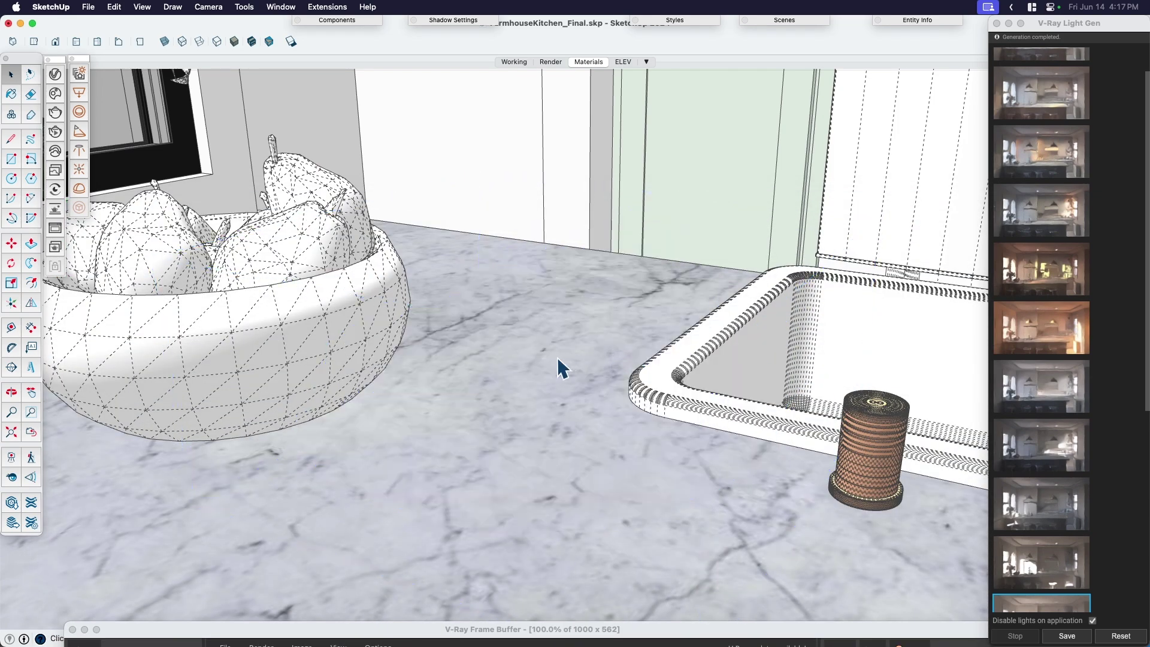
- Lift the pear group up out of its bowl on the island and undo the move
{"action": "scroll", "coordinate": [367, 342], "scroll_direction": "down", "scroll_amount": 4}
{"action": "left_click", "coordinate": [359, 298]}
{"action": "scroll", "coordinate": [371, 336], "scroll_direction": "down", "scroll_amount": 3}
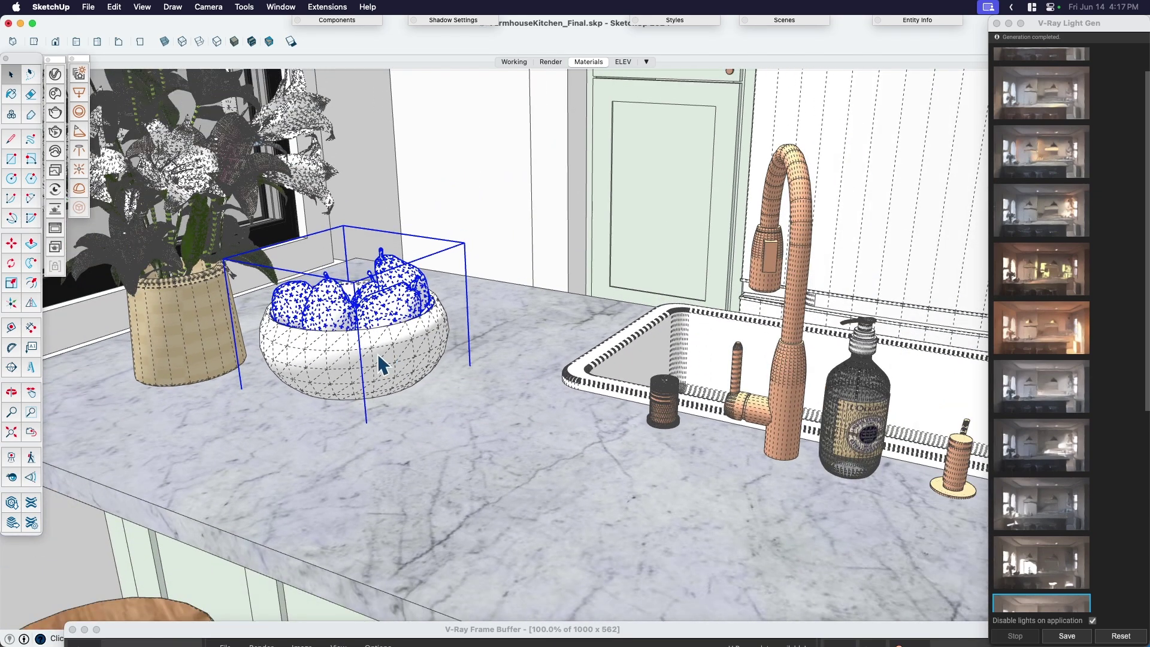
{"action": "left_click", "coordinate": [379, 358]}
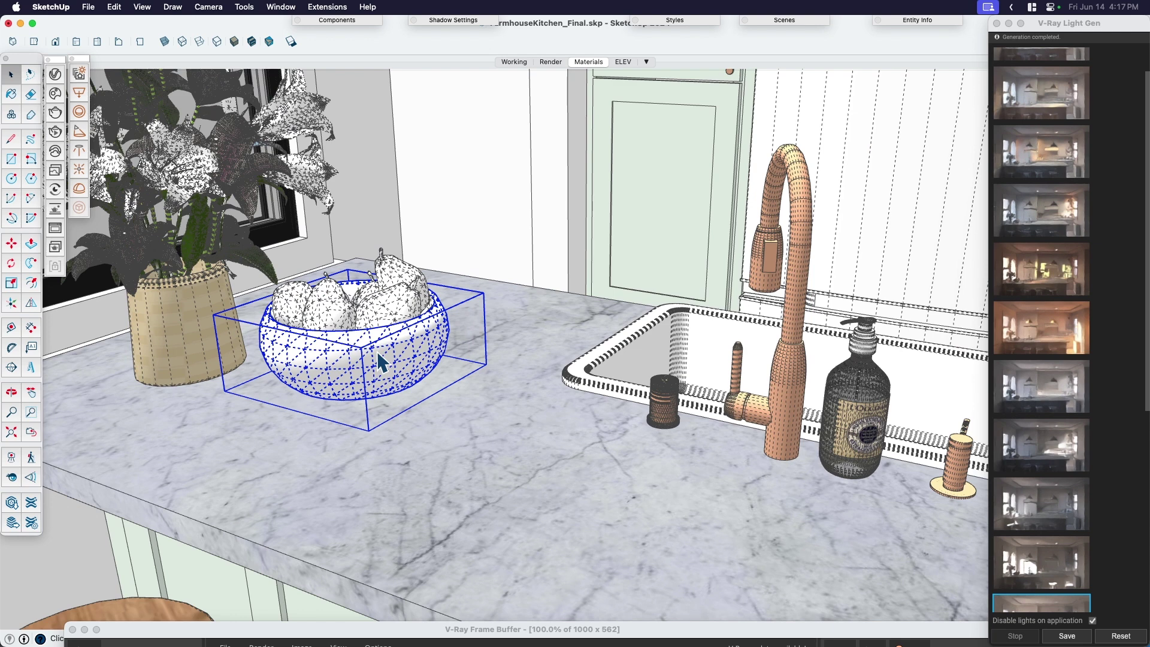
{"action": "left_click", "coordinate": [387, 300]}
{"action": "key", "text": "m"}
{"action": "left_click", "coordinate": [450, 451]}
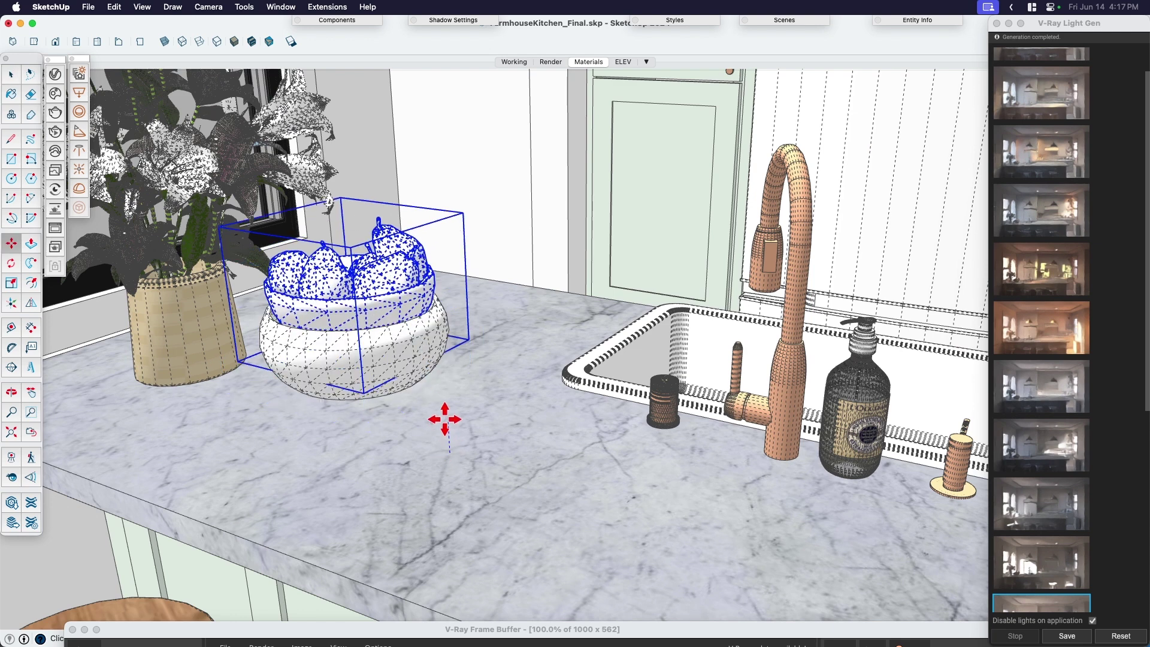
{"action": "key", "text": "Escape"}
{"action": "key", "text": "space"}
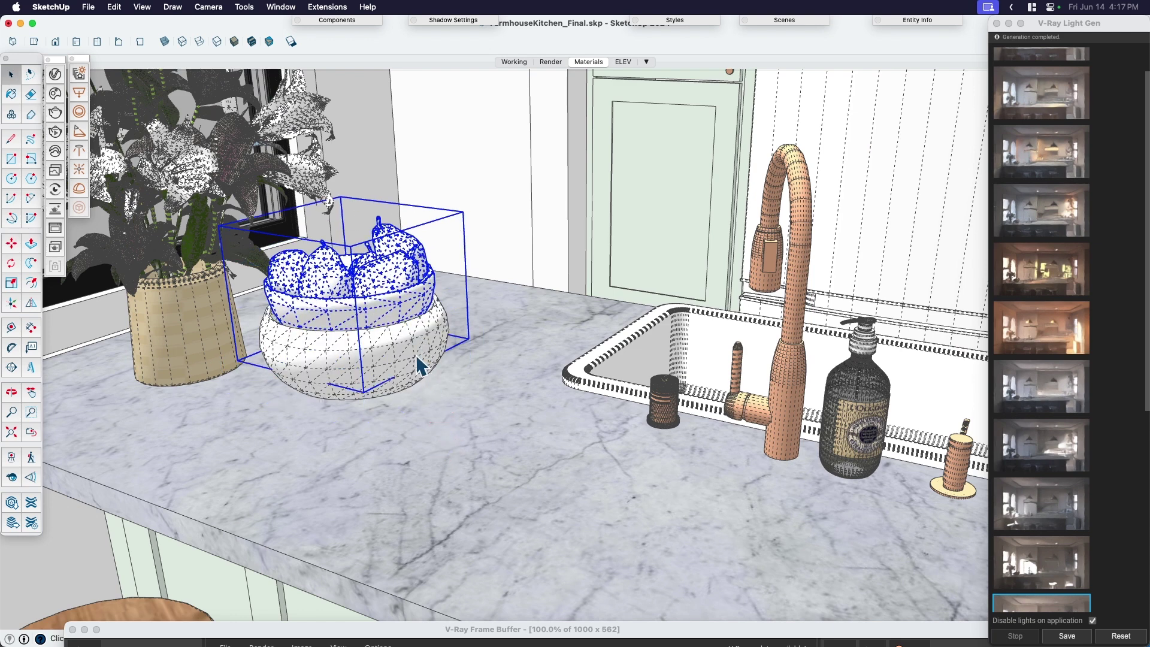
{"action": "key", "text": "super+z"}
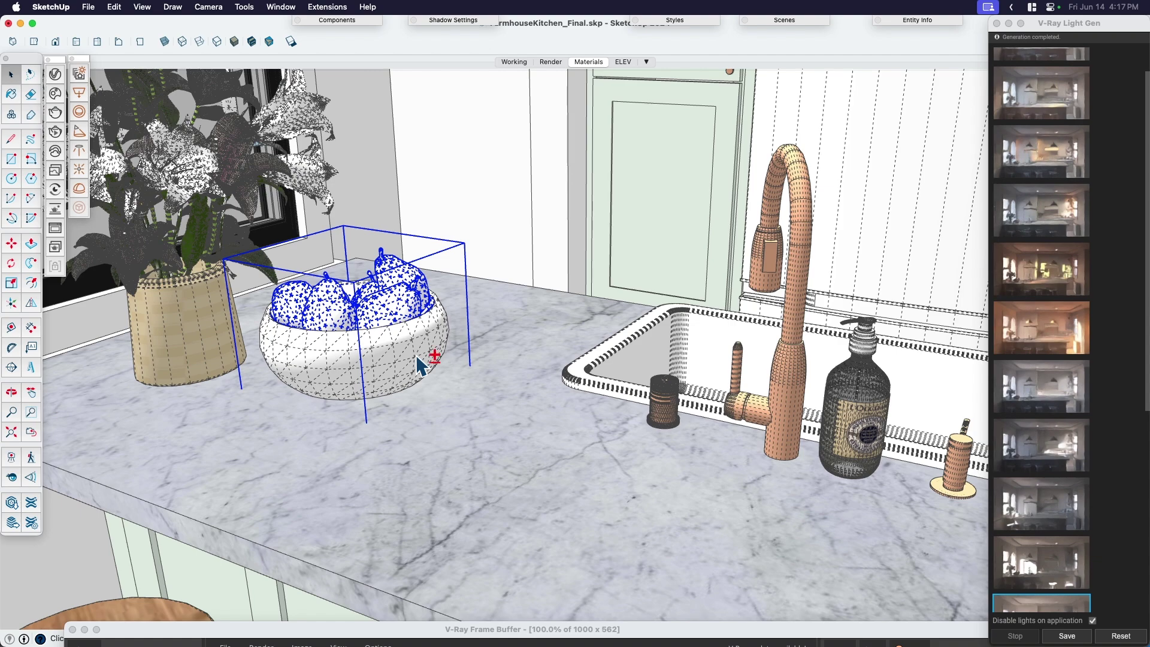
- Rotate the pepper grinder on the wood counter beside the range so its crank handle points toward the range
{"action": "scroll", "coordinate": [416, 355], "scroll_direction": "down", "scroll_amount": 5}
{"action": "key", "text": "l"}
{"action": "left_click_drag", "start_coordinate": [424, 372], "coordinate": [645, 359]}
{"action": "scroll", "coordinate": [554, 389], "scroll_direction": "up", "scroll_amount": 3}
{"action": "key", "text": "space"}
{"action": "scroll", "coordinate": [436, 316], "scroll_direction": "up", "scroll_amount": 2}
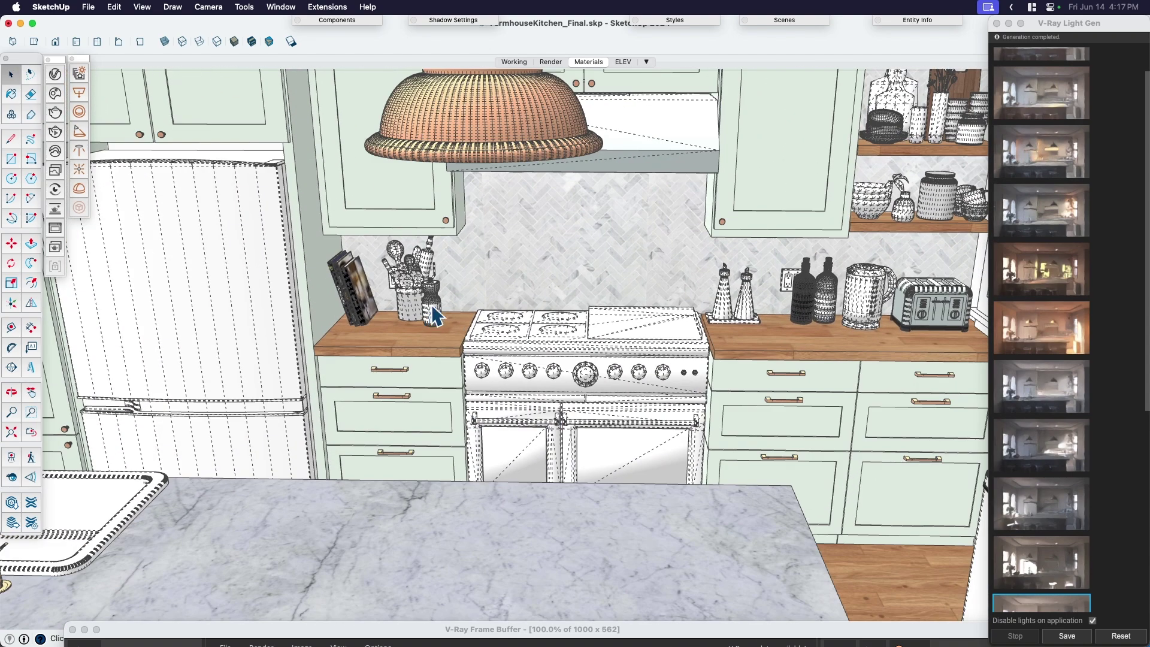
{"action": "left_click", "coordinate": [435, 316]}
{"action": "middle_click_drag", "start_coordinate": [436, 316], "coordinate": [752, 322]}
{"action": "scroll", "coordinate": [419, 277], "scroll_direction": "up", "scroll_amount": 3}
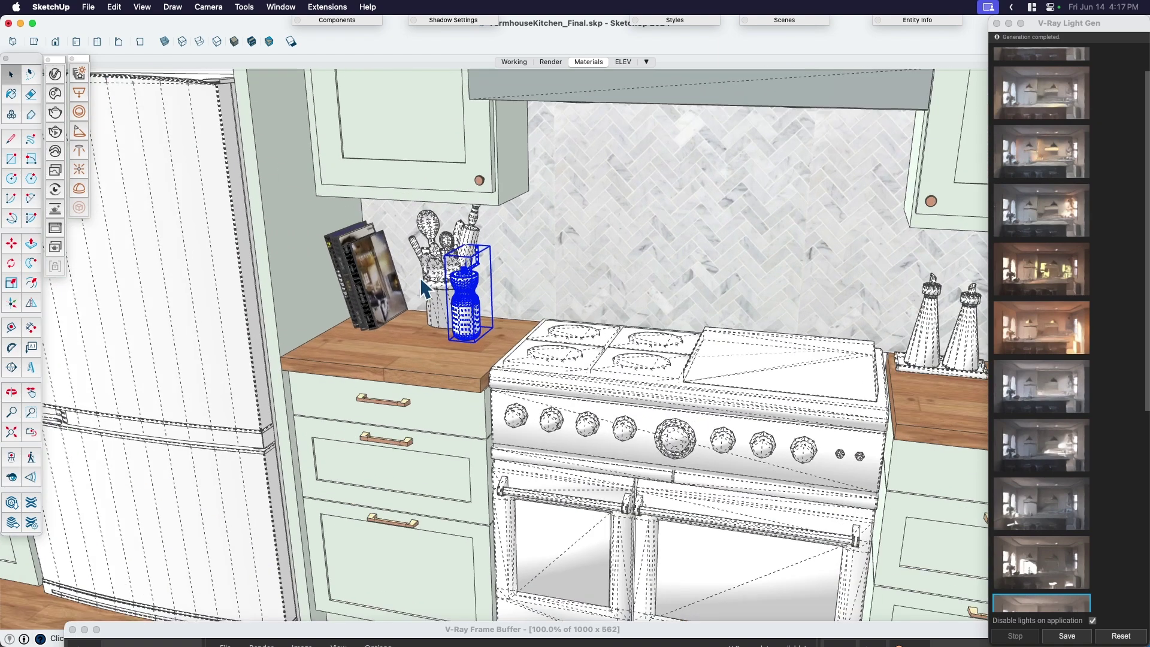
{"action": "scroll", "coordinate": [424, 286], "scroll_direction": "up", "scroll_amount": 2}
{"action": "scroll", "coordinate": [480, 345], "scroll_direction": "up", "scroll_amount": 2}
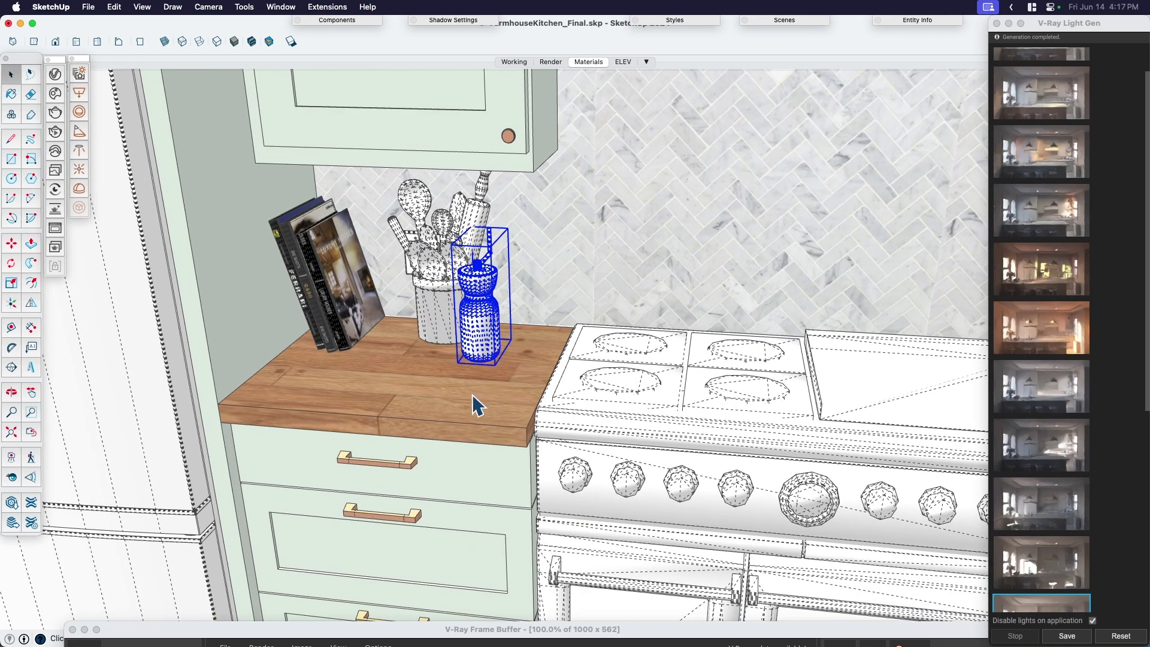
{"action": "key", "text": "q"}
{"action": "left_click", "coordinate": [413, 384]}
{"action": "left_click", "coordinate": [479, 395]}
{"action": "left_click", "coordinate": [506, 401]}
{"action": "key", "text": "space"}
- Examine the cookbooks beside the range and the stacked cups, vase and bowls on the lower open shelf
{"action": "left_click", "coordinate": [360, 316]}
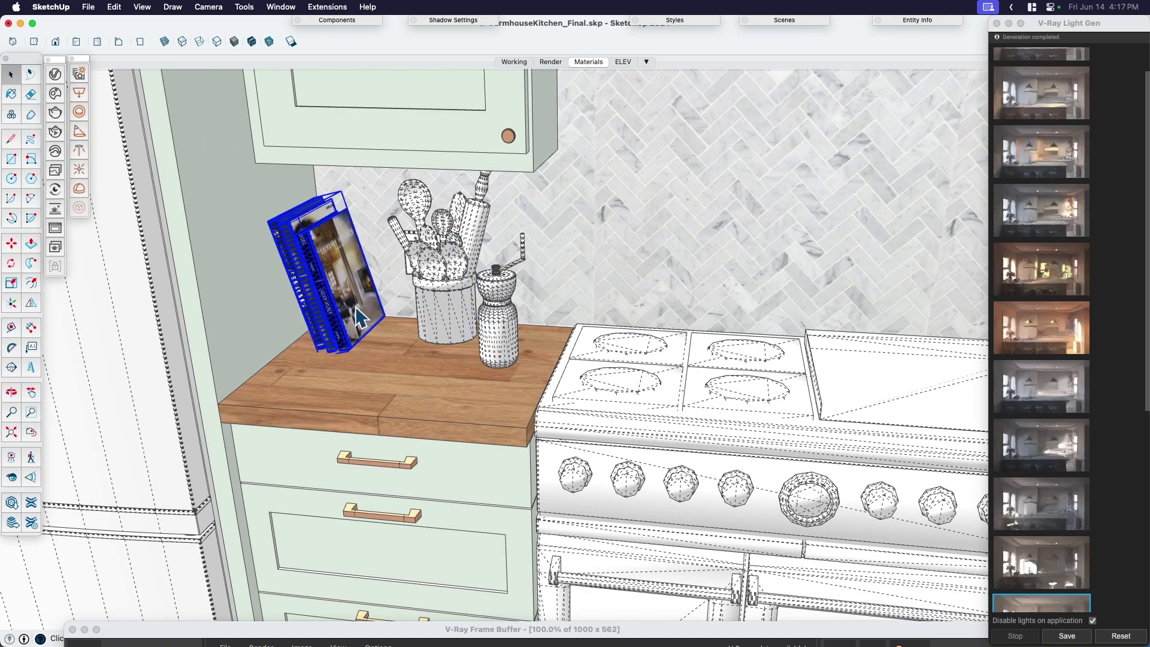
{"action": "scroll", "coordinate": [327, 293], "scroll_direction": "down", "scroll_amount": 2}
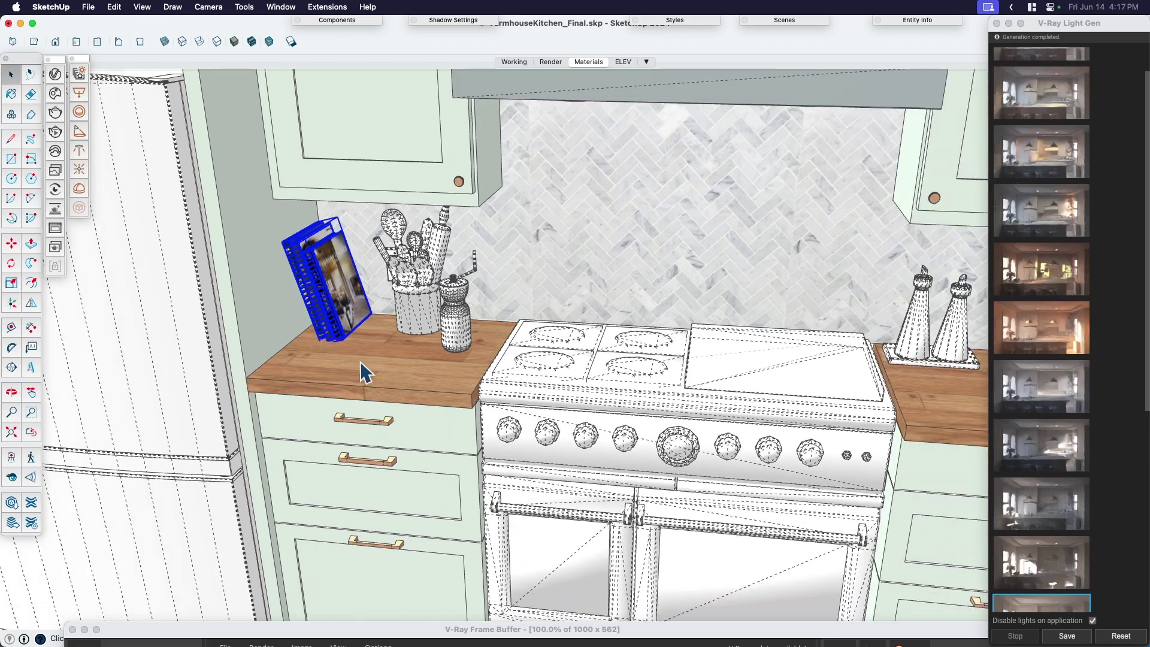
{"action": "scroll", "coordinate": [357, 371], "scroll_direction": "down", "scroll_amount": 3}
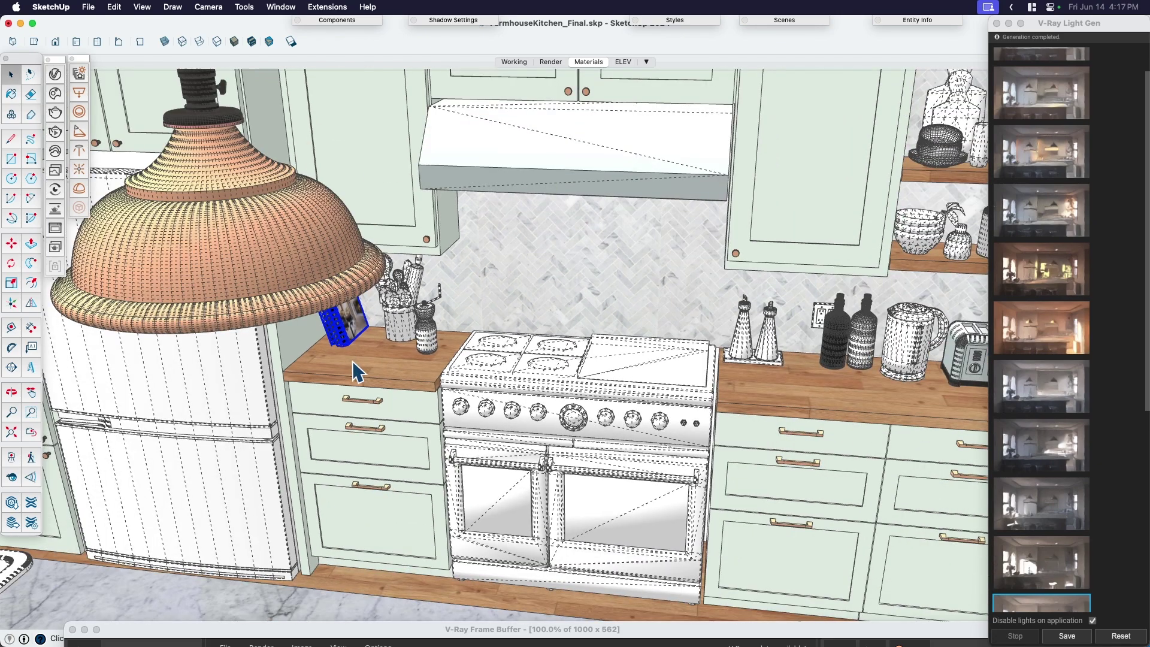
{"action": "middle_click_drag", "start_coordinate": [358, 372], "coordinate": [192, 359], "text": "shift"}
{"action": "scroll", "coordinate": [822, 218], "scroll_direction": "up", "scroll_amount": 3}
{"action": "left_click", "coordinate": [803, 235]}
{"action": "scroll", "coordinate": [680, 258], "scroll_direction": "up", "scroll_amount": 2}
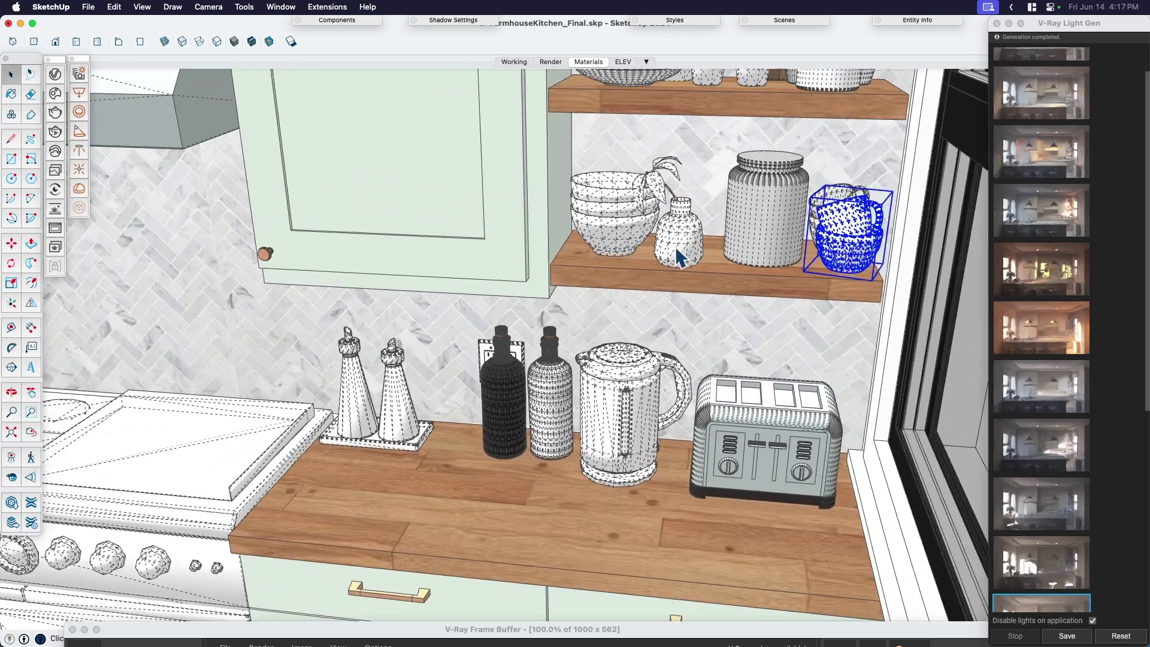
{"action": "left_click", "coordinate": [680, 258]}
{"action": "middle_click_drag", "start_coordinate": [680, 257], "coordinate": [595, 182]}
{"action": "scroll", "coordinate": [595, 182], "scroll_direction": "up", "scroll_amount": 3}
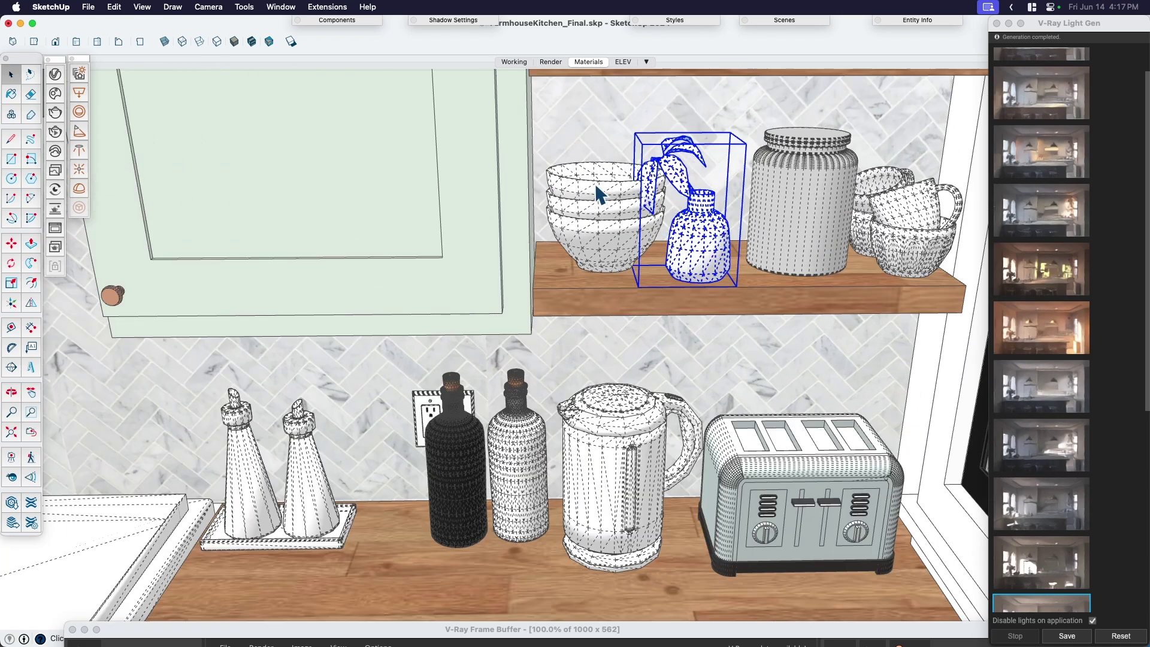
{"action": "left_click", "coordinate": [595, 183]}
{"action": "scroll", "coordinate": [597, 192], "scroll_direction": "up", "scroll_amount": 2}
{"action": "scroll", "coordinate": [598, 198], "scroll_direction": "down", "scroll_amount": 2}
{"action": "left_click", "coordinate": [923, 223]}
{"action": "scroll", "coordinate": [957, 246], "scroll_direction": "up", "scroll_amount": 2}
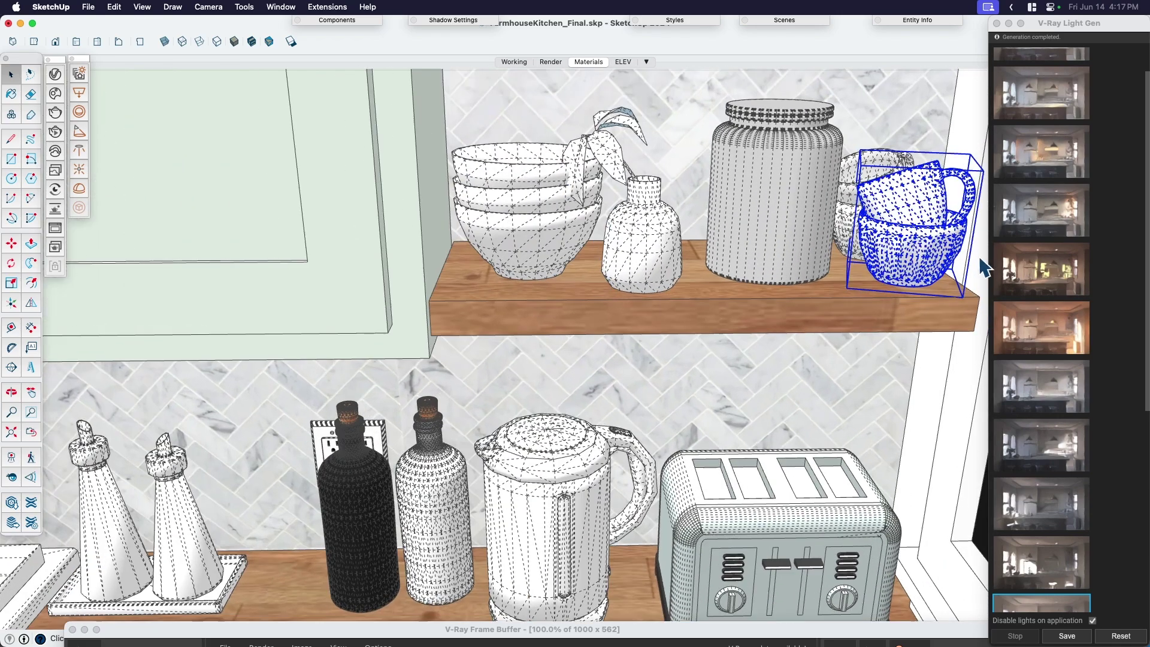
- Inspect the cup group on the lower shelf, and the jar, stacked bowls and plates, and cutting boards on the upper shelf
{"action": "middle_click_drag", "start_coordinate": [983, 267], "coordinate": [935, 228]}
{"action": "double_click", "coordinate": [907, 207]}
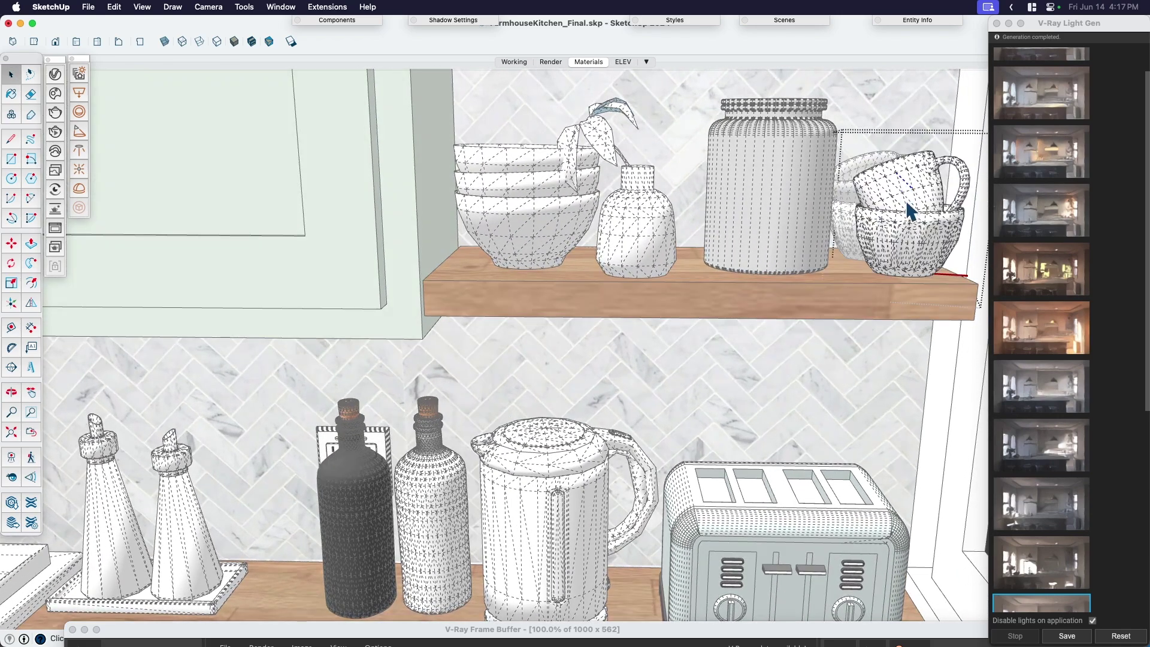
{"action": "scroll", "coordinate": [743, 250], "scroll_direction": "down", "scroll_amount": 5}
{"action": "mouse_move", "coordinate": [763, 275]}
{"action": "middle_mouse_down"}
{"action": "mouse_move", "coordinate": [855, 334]}
{"action": "mouse_move", "coordinate": [900, 233]}
{"action": "middle_mouse_up"}
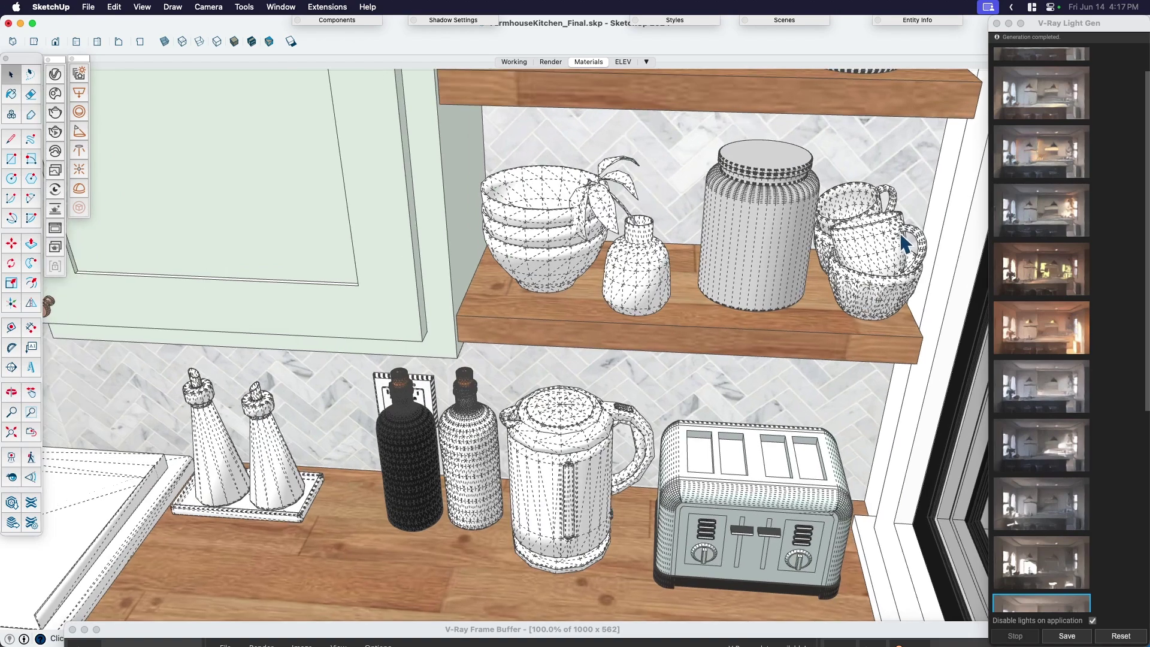
{"action": "scroll", "coordinate": [820, 294], "scroll_direction": "up", "scroll_amount": 3}
{"action": "middle_click_drag", "start_coordinate": [821, 288], "coordinate": [866, 297]}
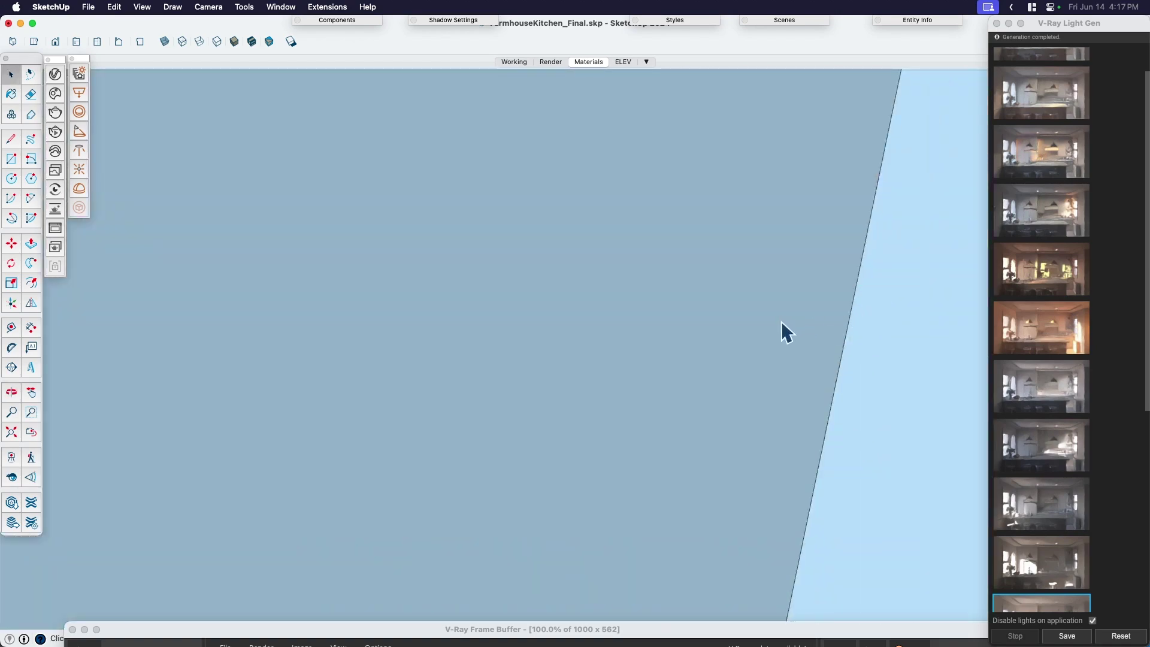
{"action": "middle_click_drag", "start_coordinate": [785, 333], "coordinate": [695, 467]}
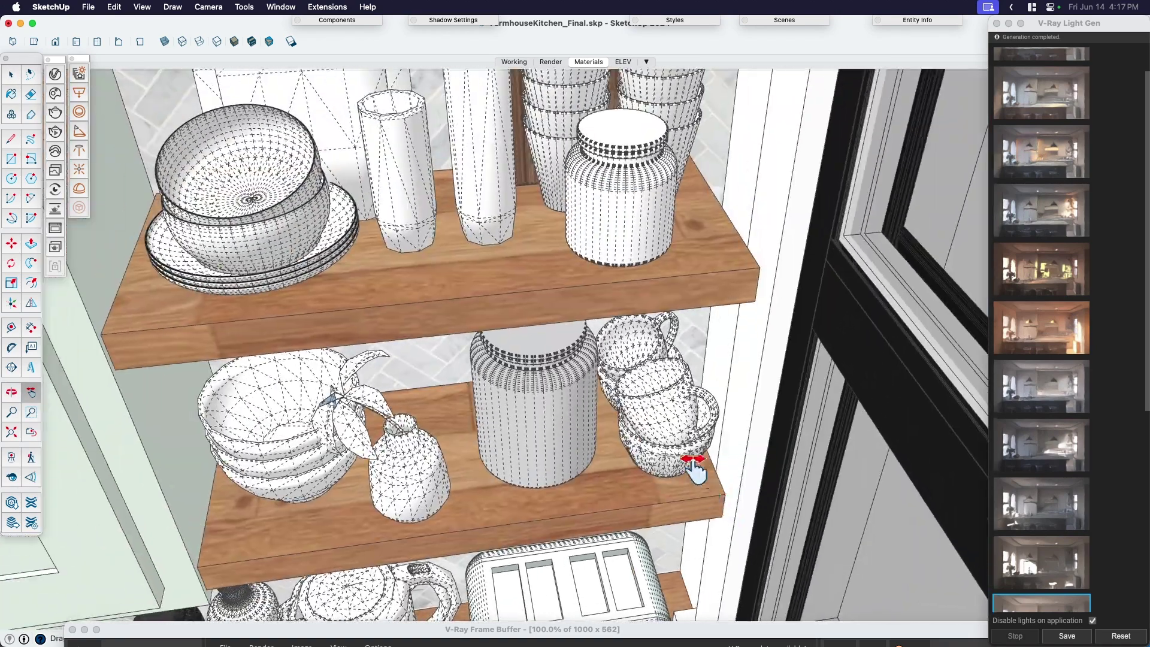
{"action": "scroll", "coordinate": [693, 468], "scroll_direction": "down", "scroll_amount": 2}
{"action": "key", "text": "space"}
{"action": "left_click", "coordinate": [592, 288]}
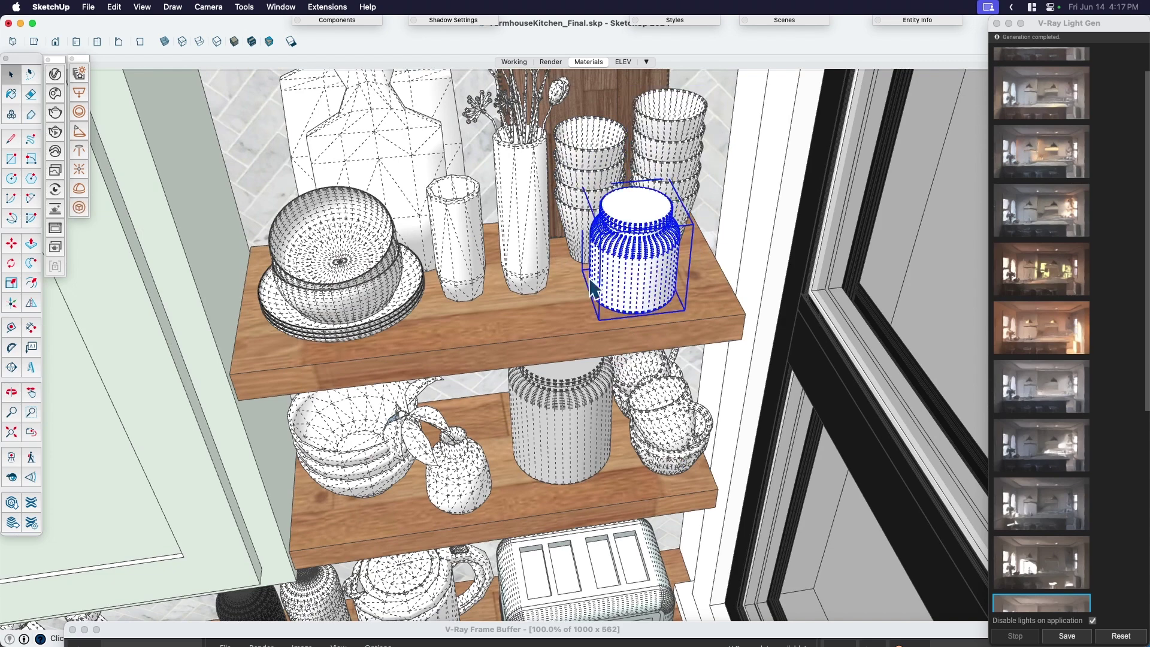
{"action": "left_click", "coordinate": [345, 303]}
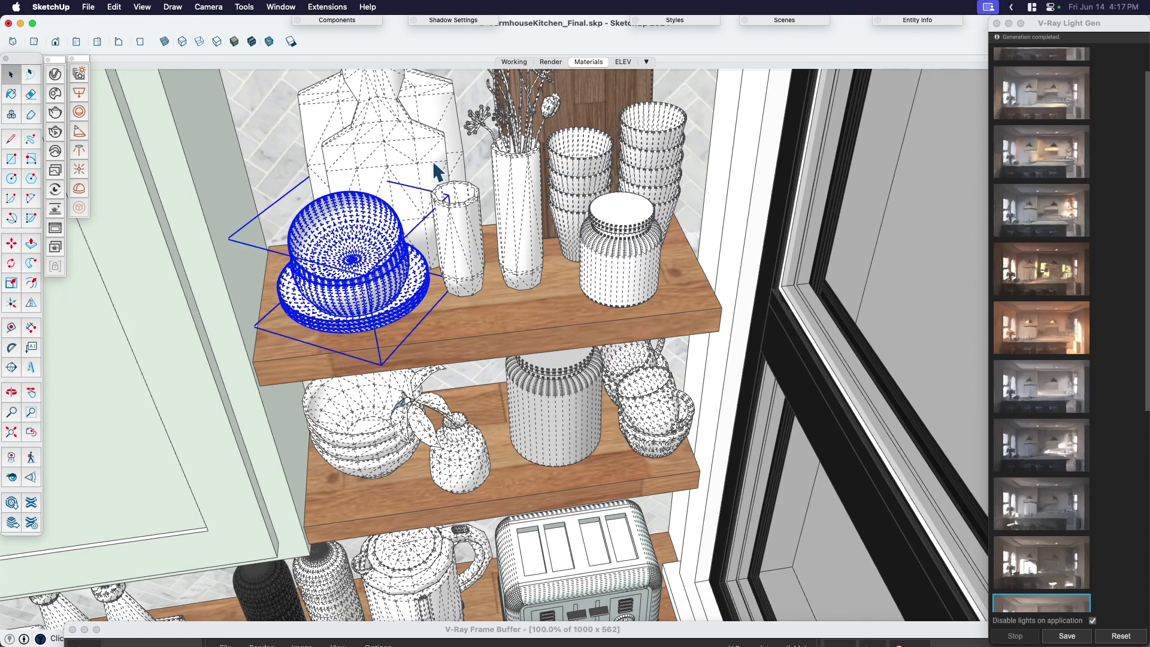
{"action": "left_click", "coordinate": [432, 159]}
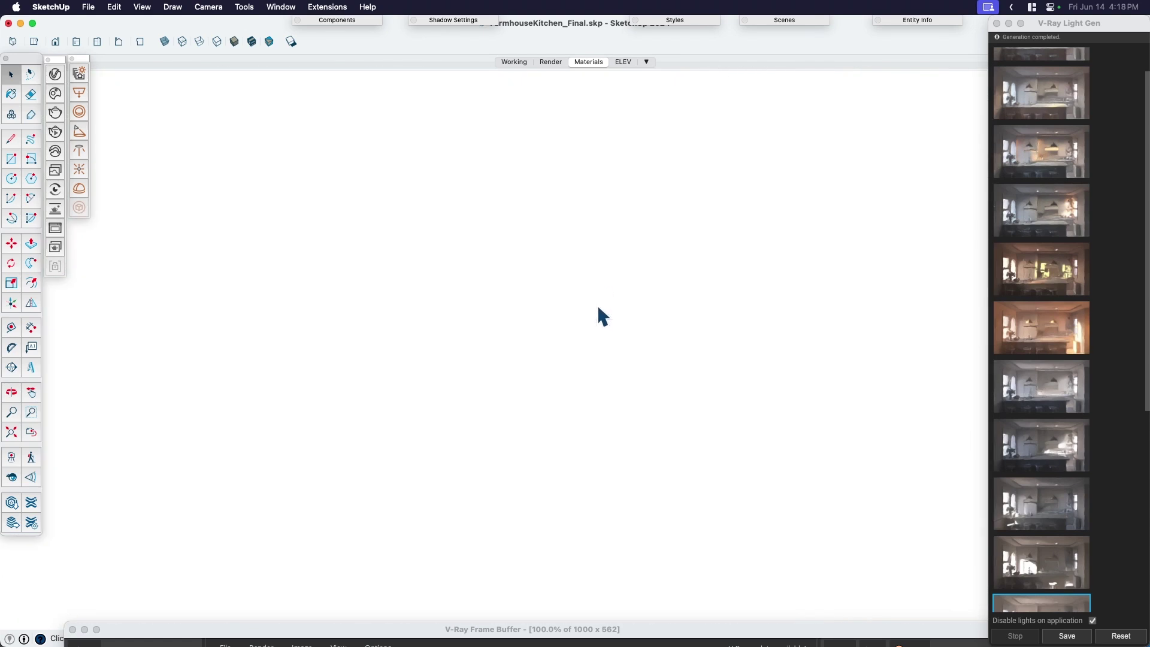
- Switch to the Render scene and open the V-Ray render settings, collapsing the camera and advanced parameter sections
{"action": "left_click", "coordinate": [552, 62]}
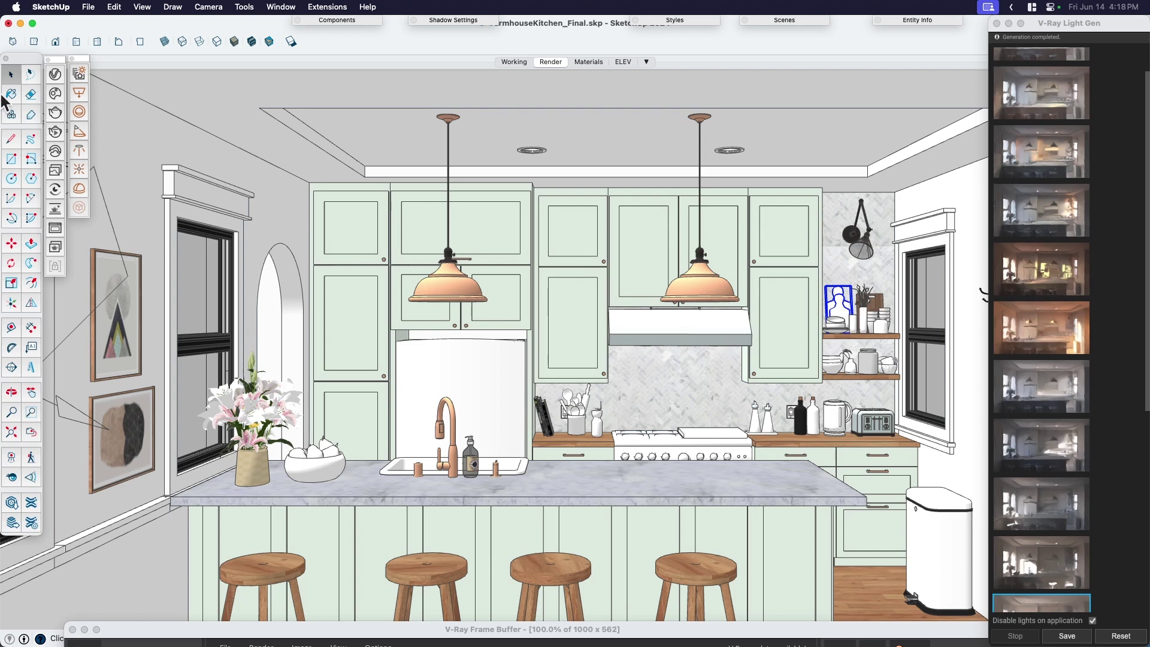
{"action": "left_click", "coordinate": [56, 74]}
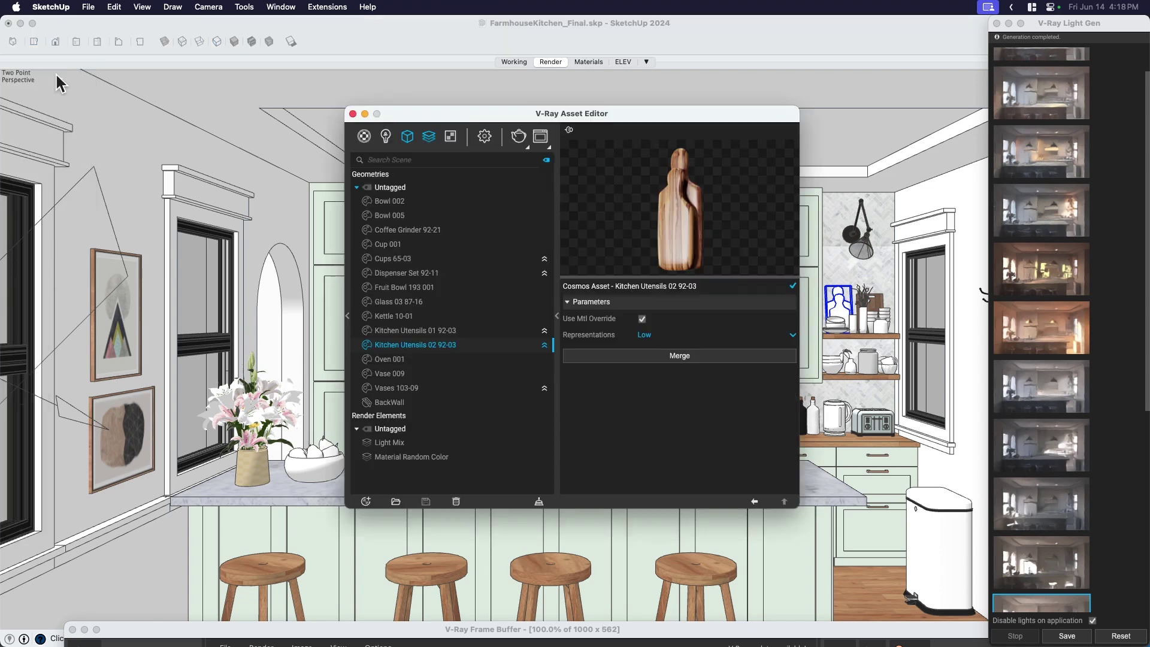
{"action": "left_click", "coordinate": [484, 137]}
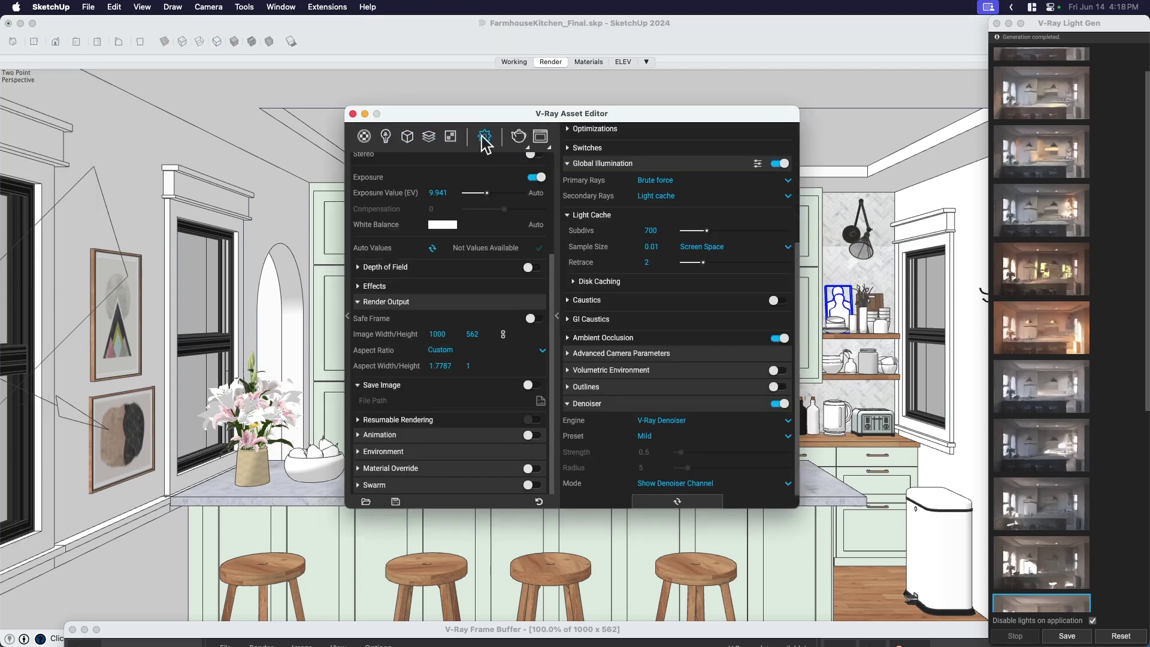
{"action": "scroll", "coordinate": [434, 228], "scroll_direction": "up", "scroll_amount": 5}
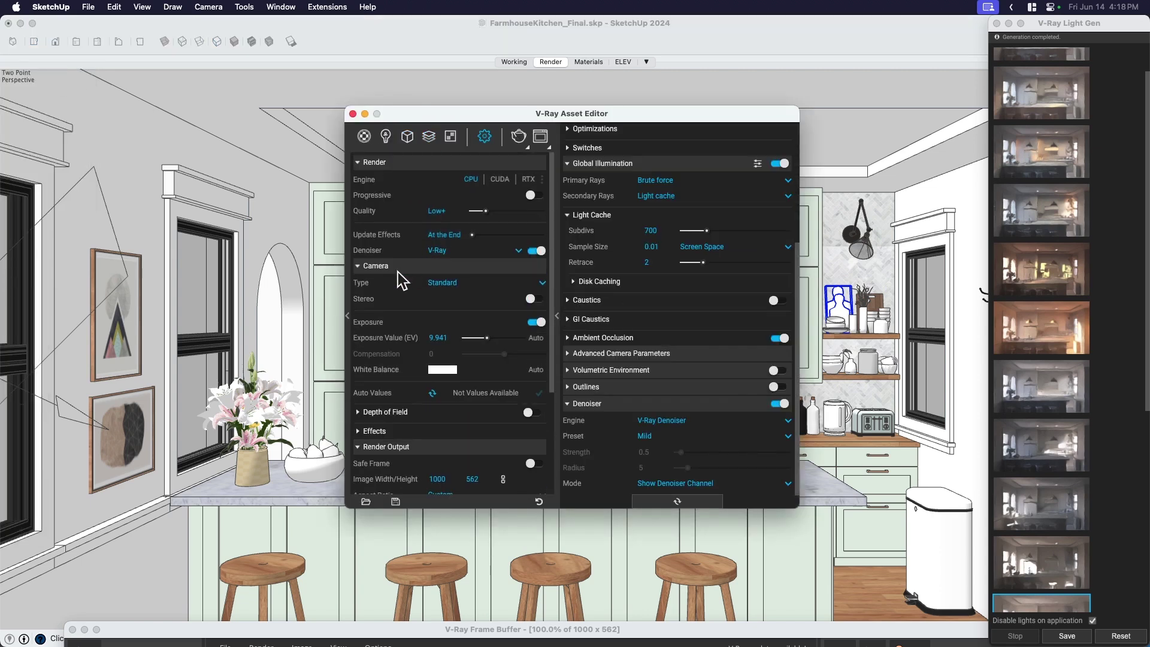
{"action": "left_click", "coordinate": [359, 267]}
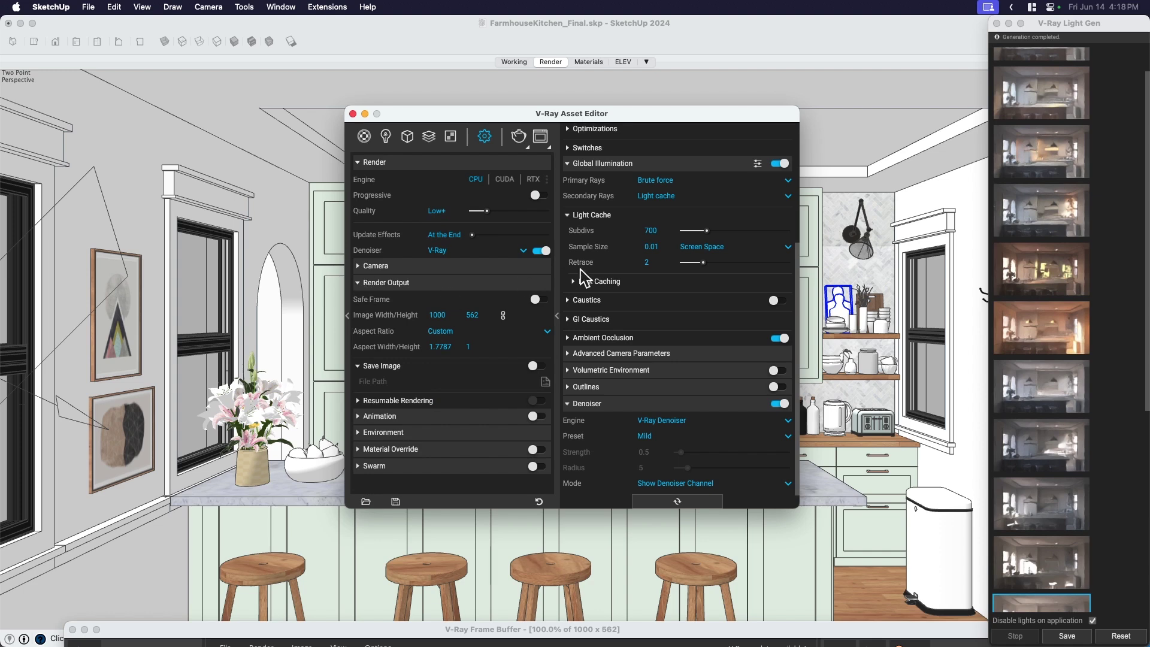
{"action": "left_click", "coordinate": [573, 165]}
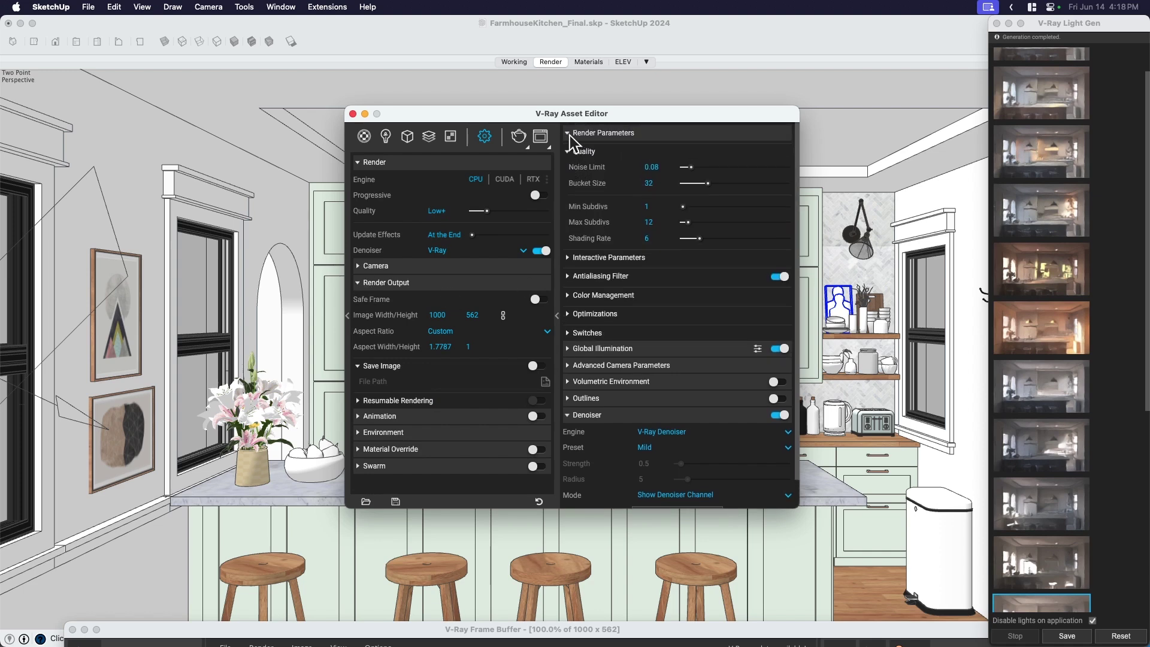
{"action": "left_click", "coordinate": [574, 216]}
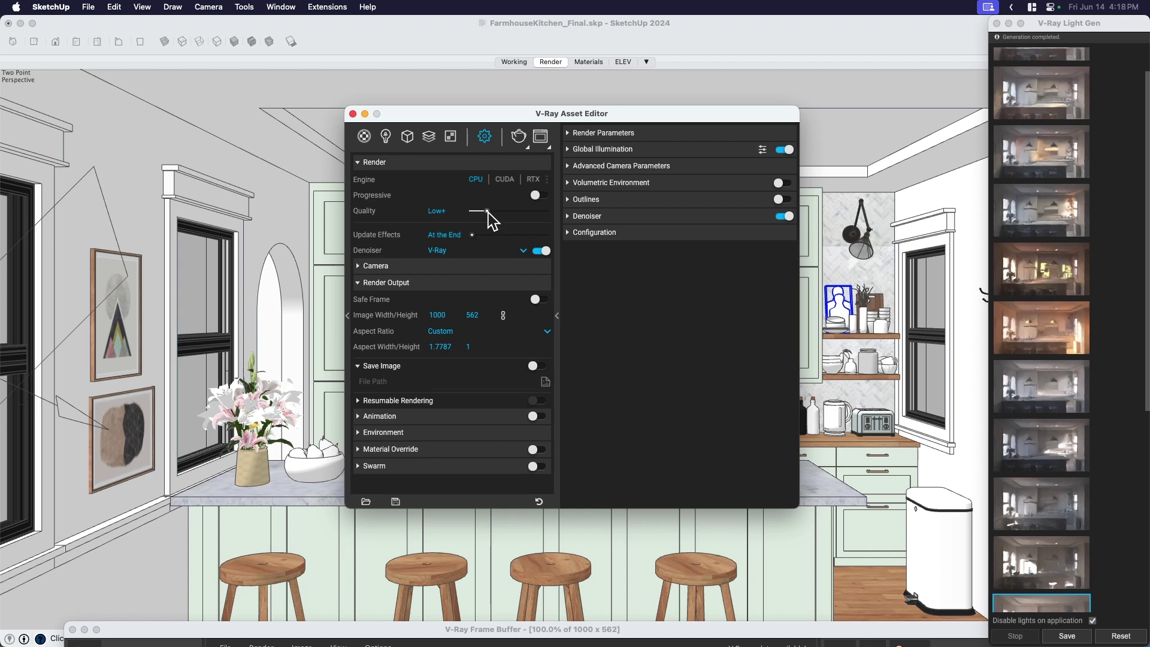
- Set the render quality to High+ and the image width to 10000
{"action": "left_click_drag", "start_coordinate": [488, 212], "coordinate": [540, 219]}
{"action": "left_click_drag", "start_coordinate": [541, 212], "coordinate": [531, 213]}
{"action": "left_click_drag", "start_coordinate": [510, 215], "coordinate": [540, 217]}
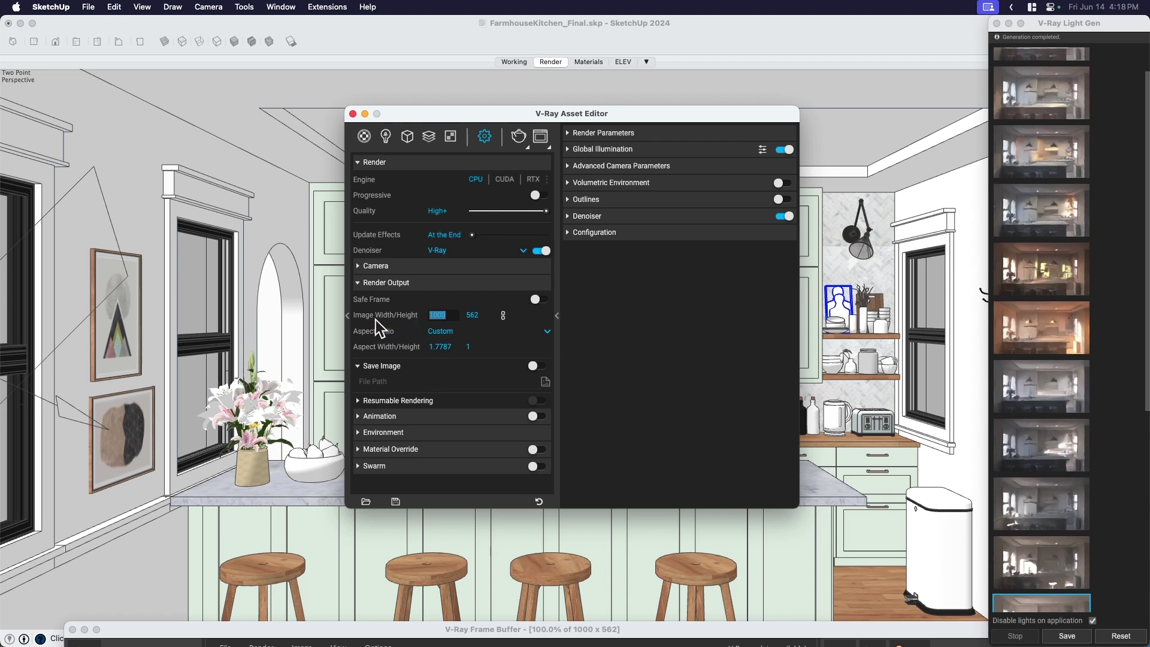
{"action": "left_click", "coordinate": [358, 283]}
{"action": "left_click", "coordinate": [358, 283]}
{"action": "type", "text": "1000"}
{"action": "key", "text": "Tab"}
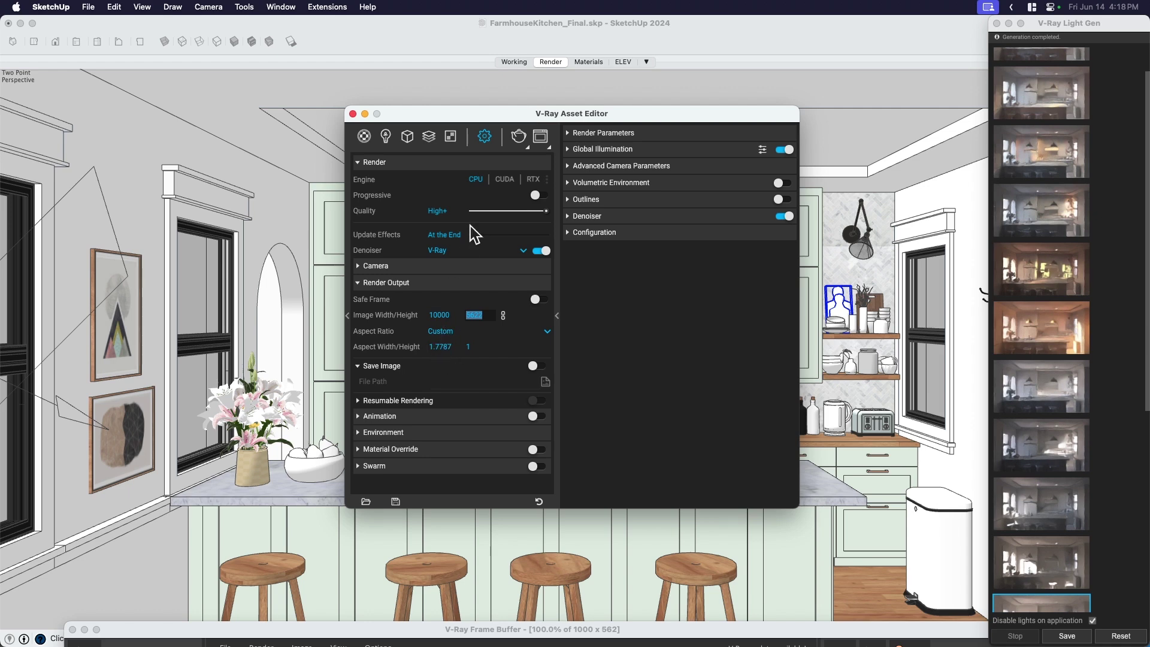
- Reduce the render quality to Low+ and set the output image width to 4000
{"action": "left_click_drag", "start_coordinate": [546, 211], "coordinate": [495, 212]}
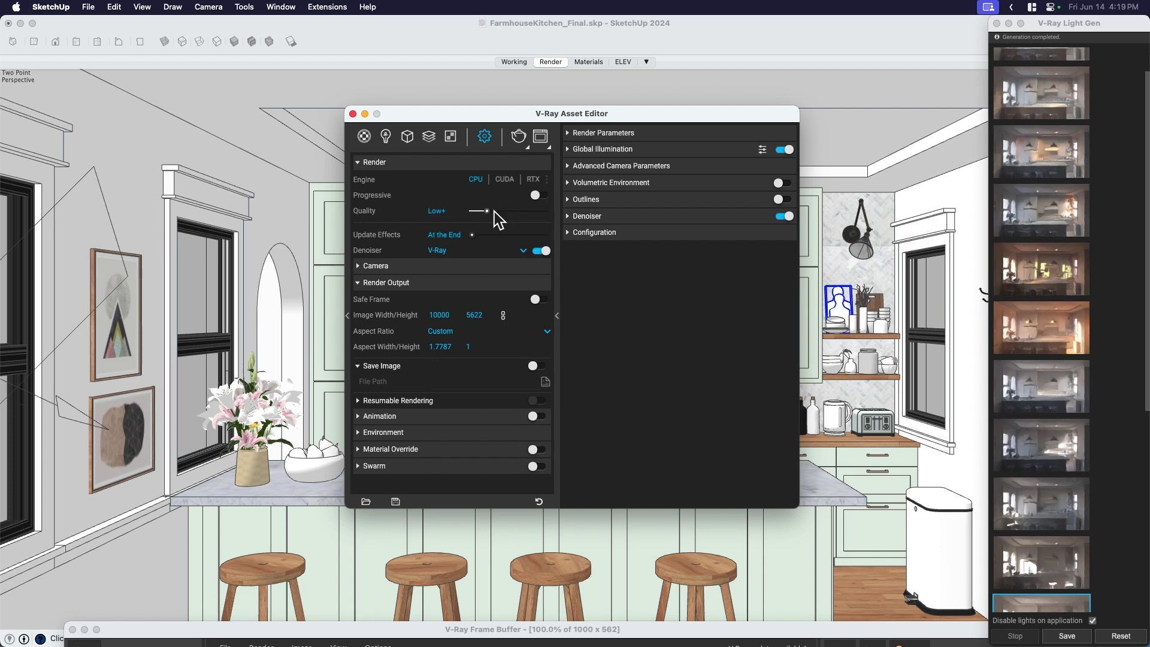
{"action": "double_click", "coordinate": [447, 315]}
{"action": "type", "text": "4000"}
{"action": "key", "text": "Tab"}
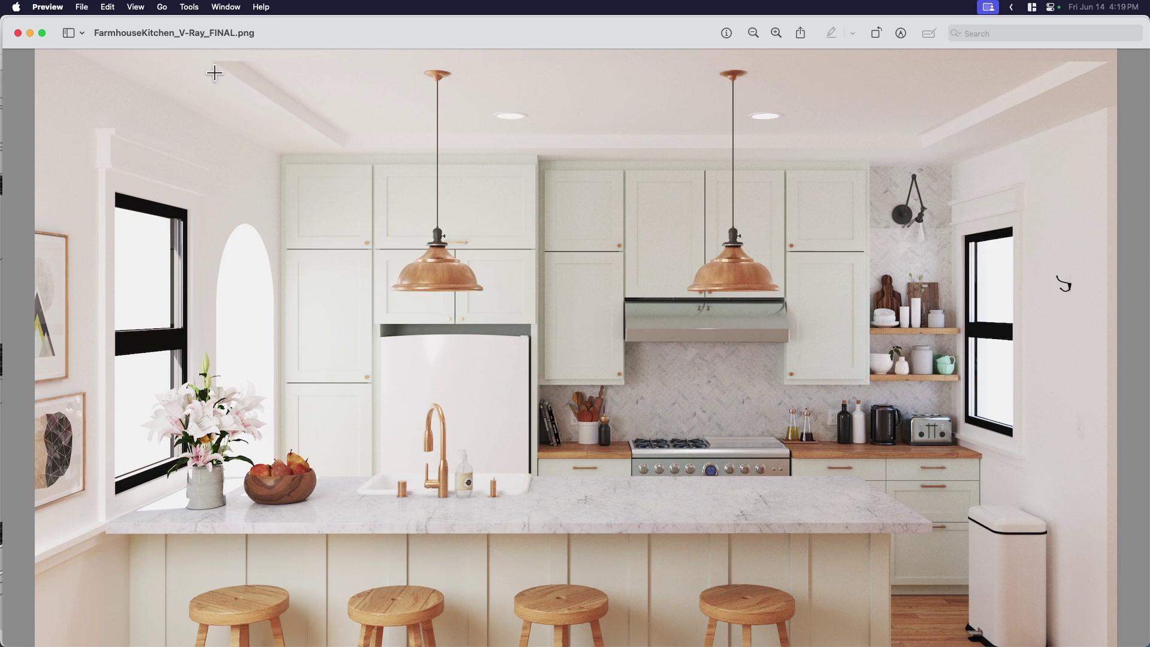
- Zoom in on FarmhouseKitchen_V-Ray_FINAL.png in Preview and examine the sink, range and counter accessories
{"action": "left_click", "coordinate": [135, 8]}
{"action": "left_click", "coordinate": [184, 224]}
{"action": "scroll", "coordinate": [578, 423], "scroll_direction": "up", "scroll_amount": 5}
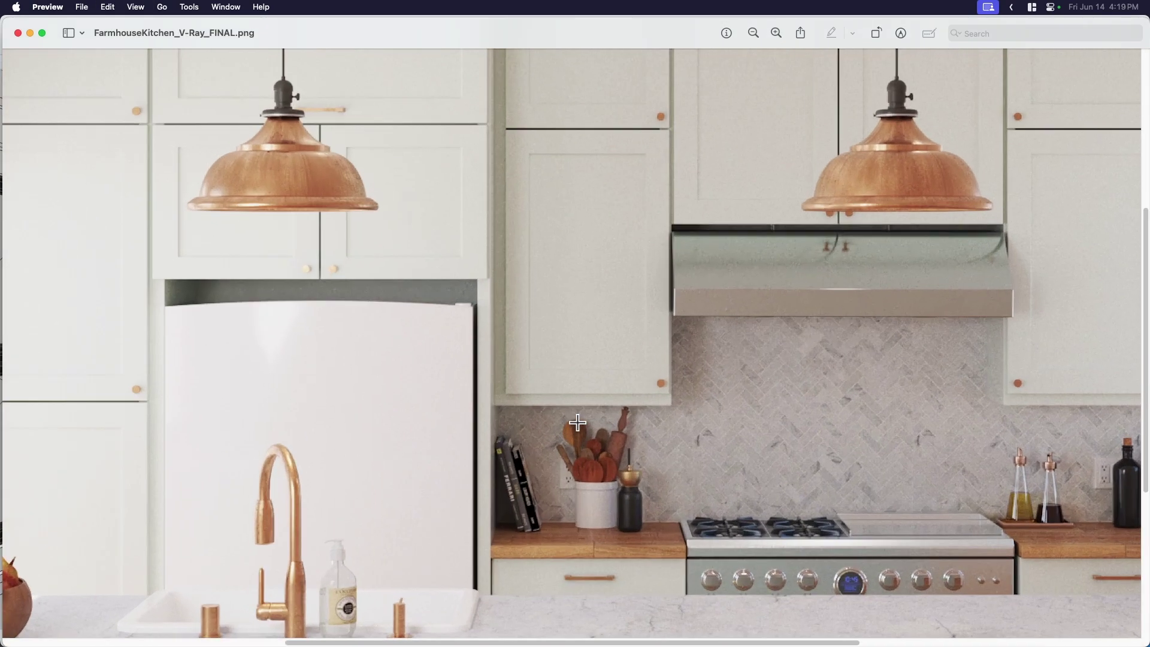
{"action": "scroll", "coordinate": [655, 345], "scroll_direction": "down", "scroll_amount": 2}
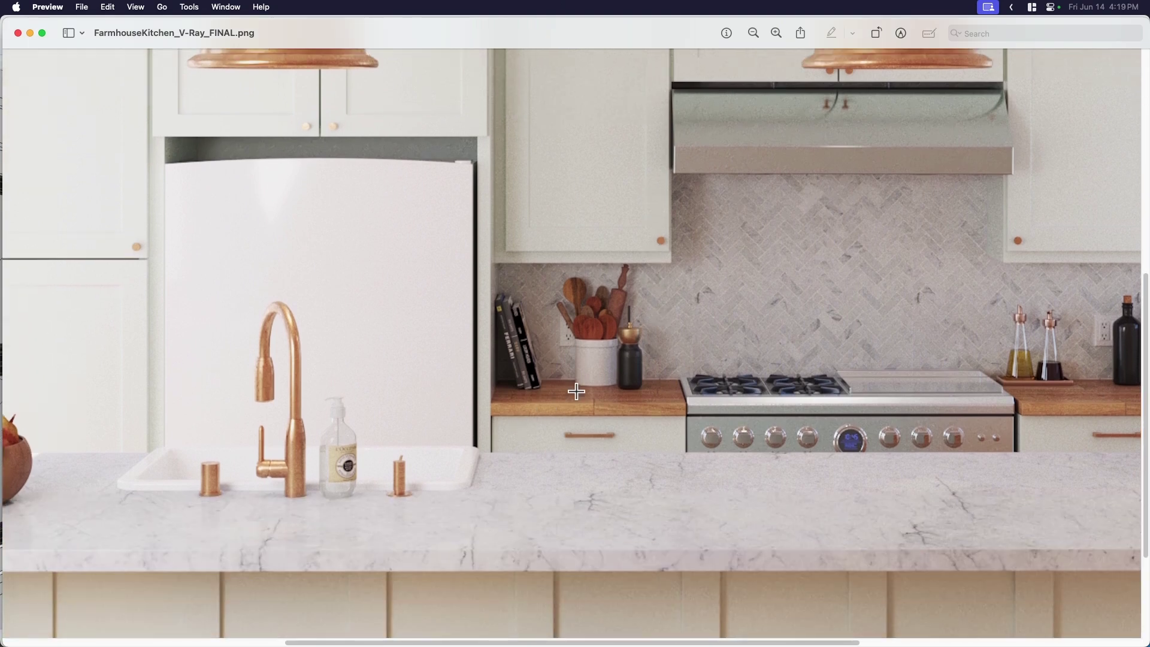
- Examine the wooden stools, island panels and marble countertop edge up close, and return to a view of the whole kitchen image
{"action": "scroll", "coordinate": [581, 443], "scroll_direction": "down", "scroll_amount": 3}
{"action": "scroll", "coordinate": [579, 446], "scroll_direction": "down", "scroll_amount": 2}
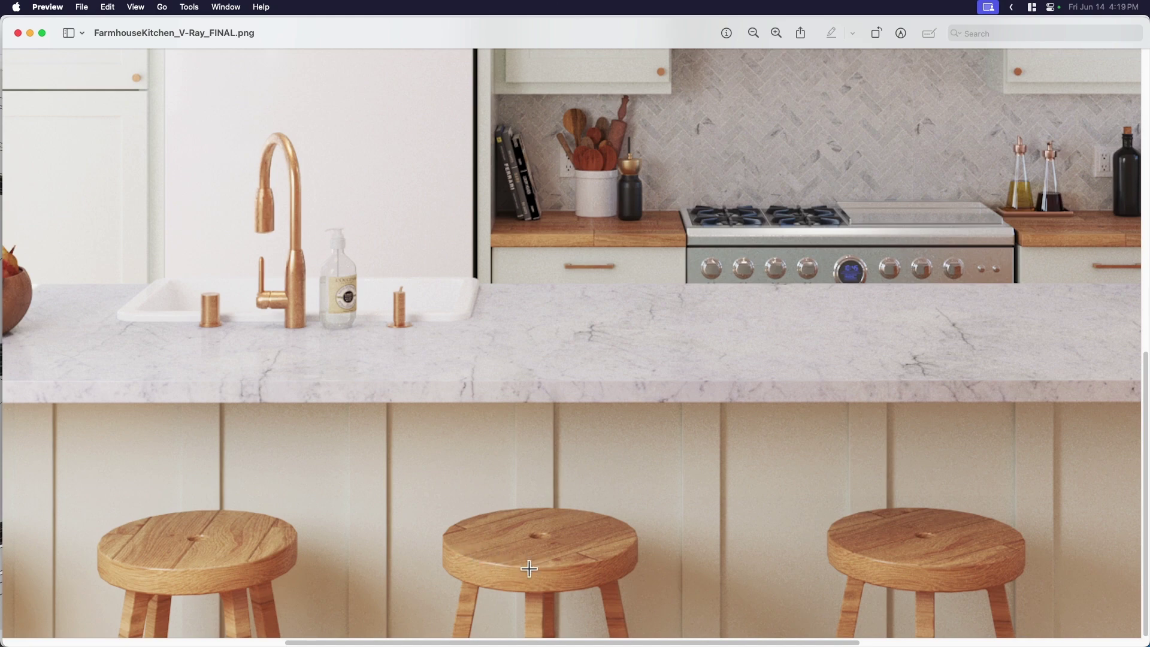
{"action": "scroll", "coordinate": [507, 564], "scroll_direction": "up", "scroll_amount": 5, "text": "ctrl"}
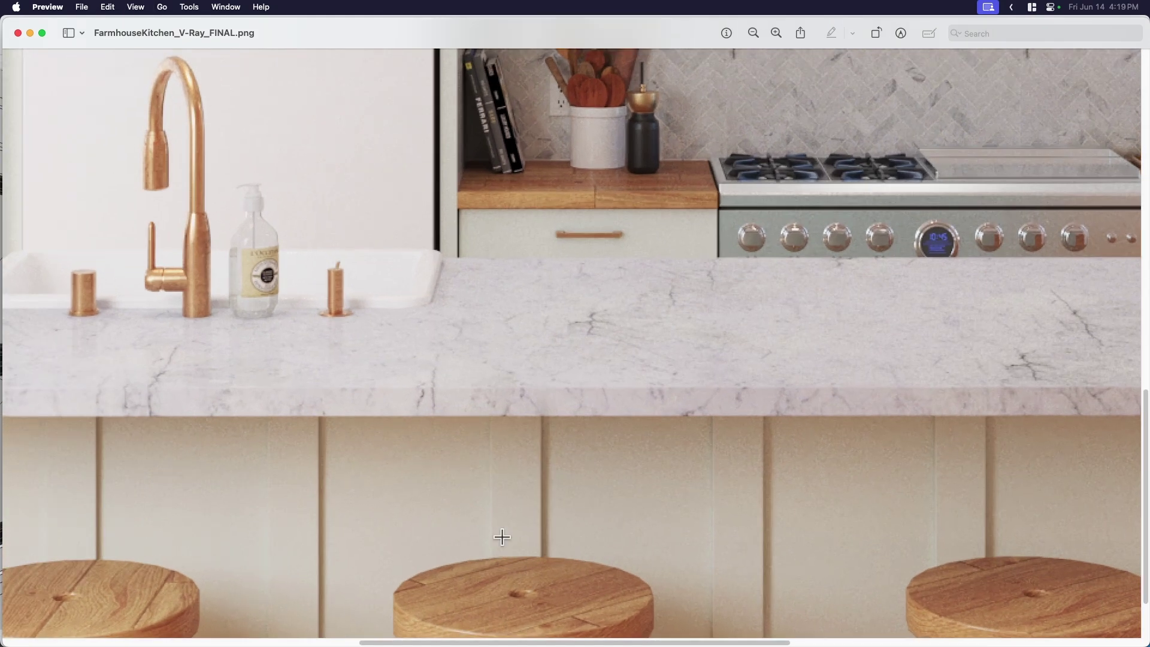
{"action": "scroll", "coordinate": [500, 539], "scroll_direction": "down", "scroll_amount": 3}
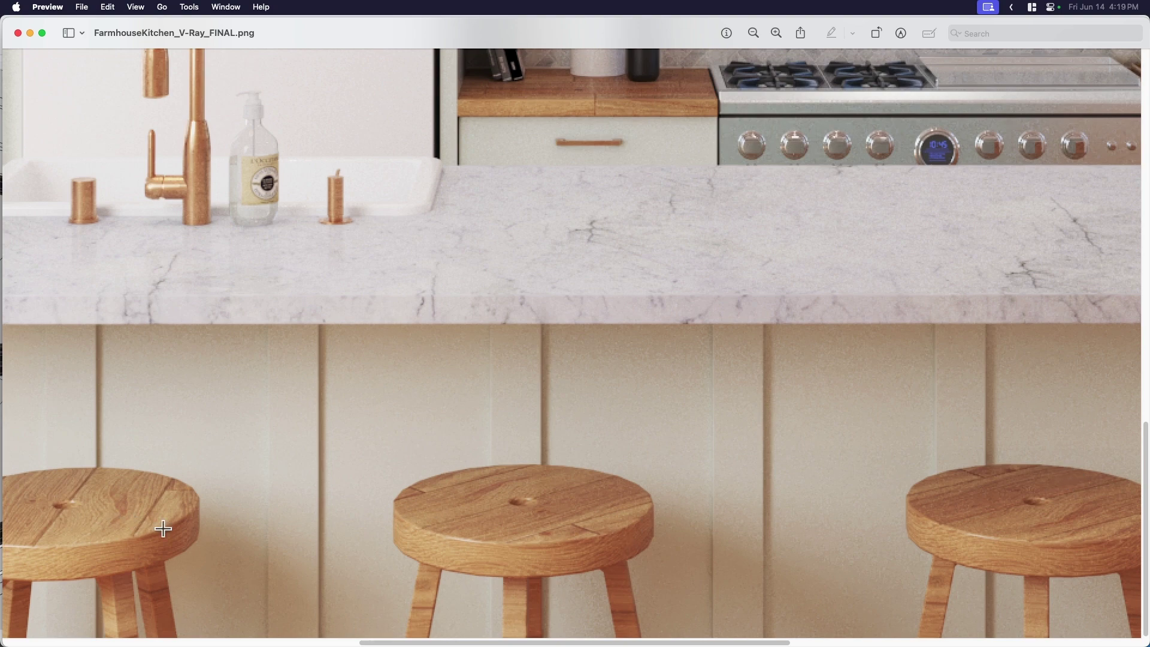
{"action": "scroll", "coordinate": [424, 427], "scroll_direction": "up", "scroll_amount": 5}
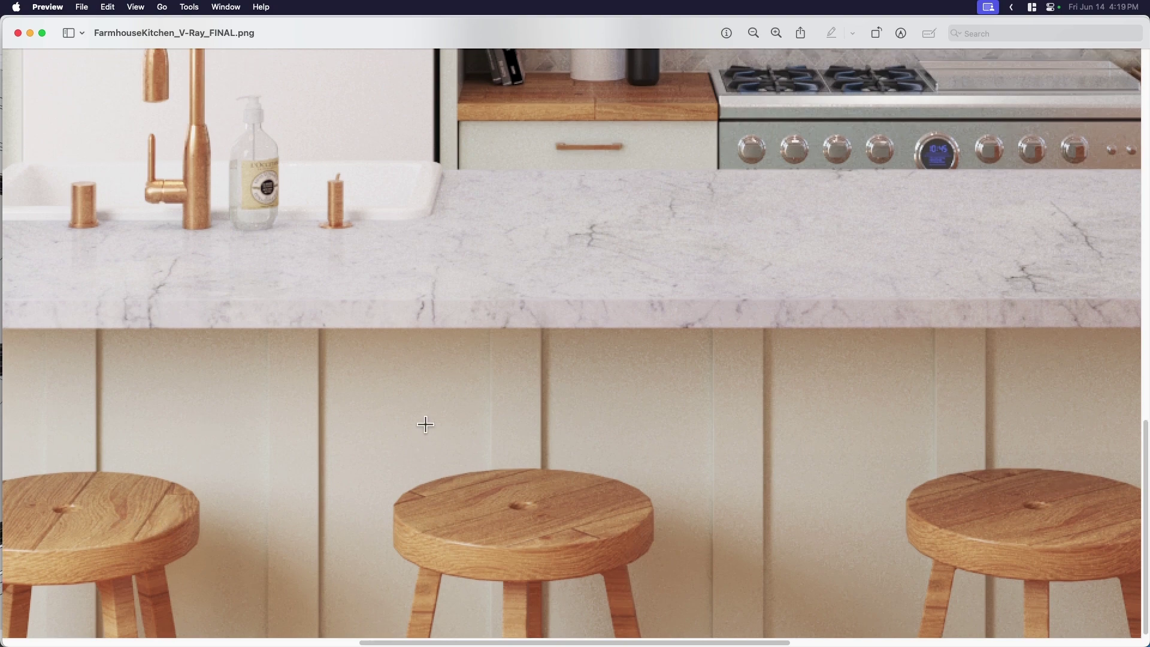
{"action": "left_click", "coordinate": [753, 33]}
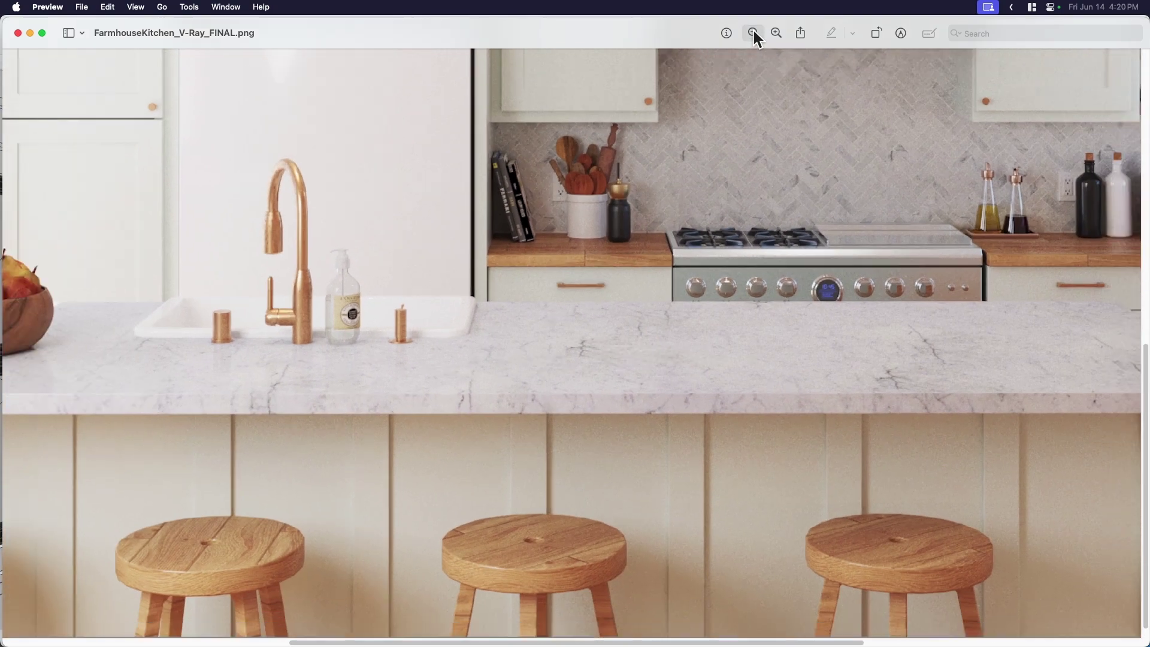
{"action": "left_click", "coordinate": [753, 33]}
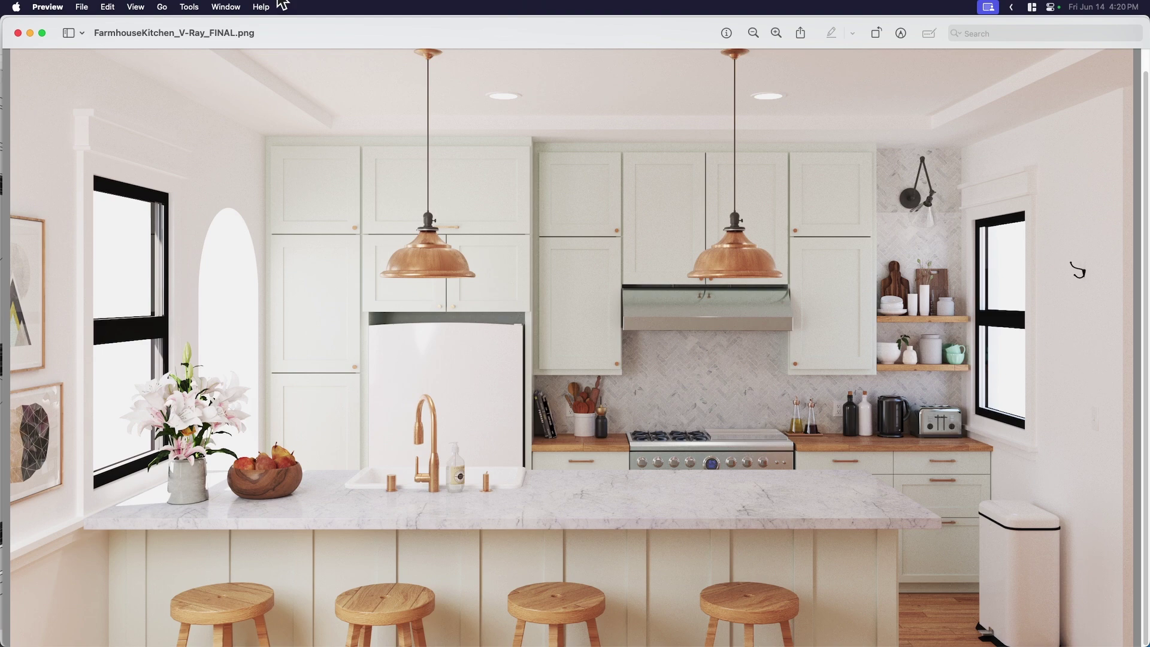
- Switch to Firefox and look over the V-Ray for Interiors course on the SketchUp Campus courses page
{"action": "key", "text": "super+Tab"}
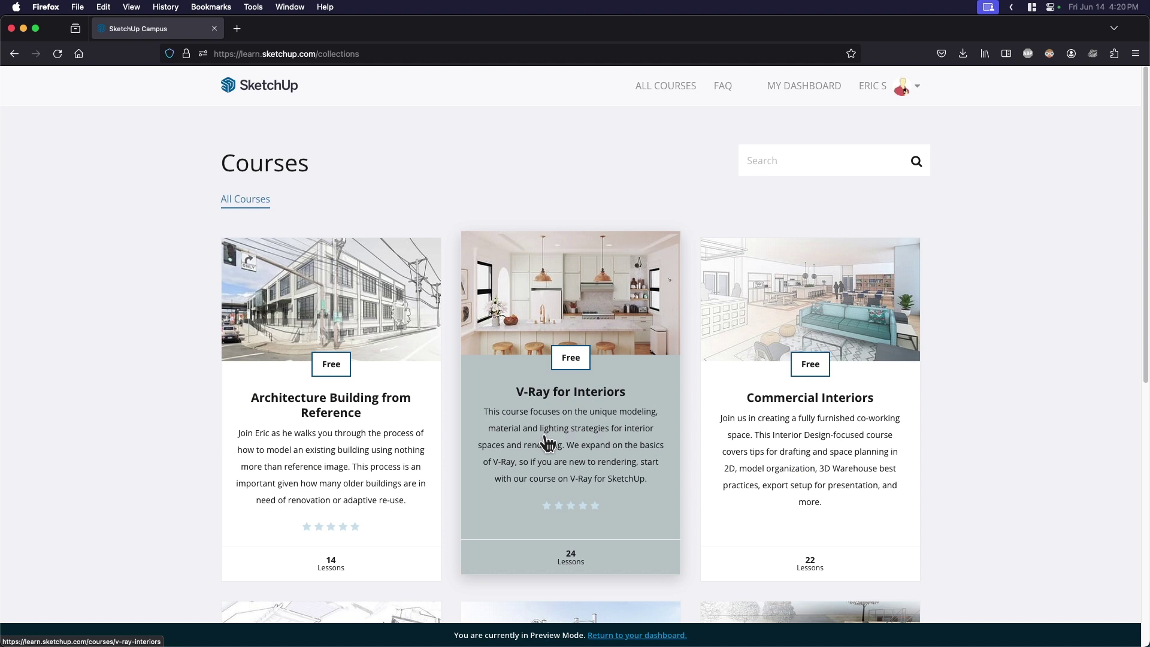
{"action": "scroll", "coordinate": [562, 408], "scroll_direction": "down", "scroll_amount": 3}
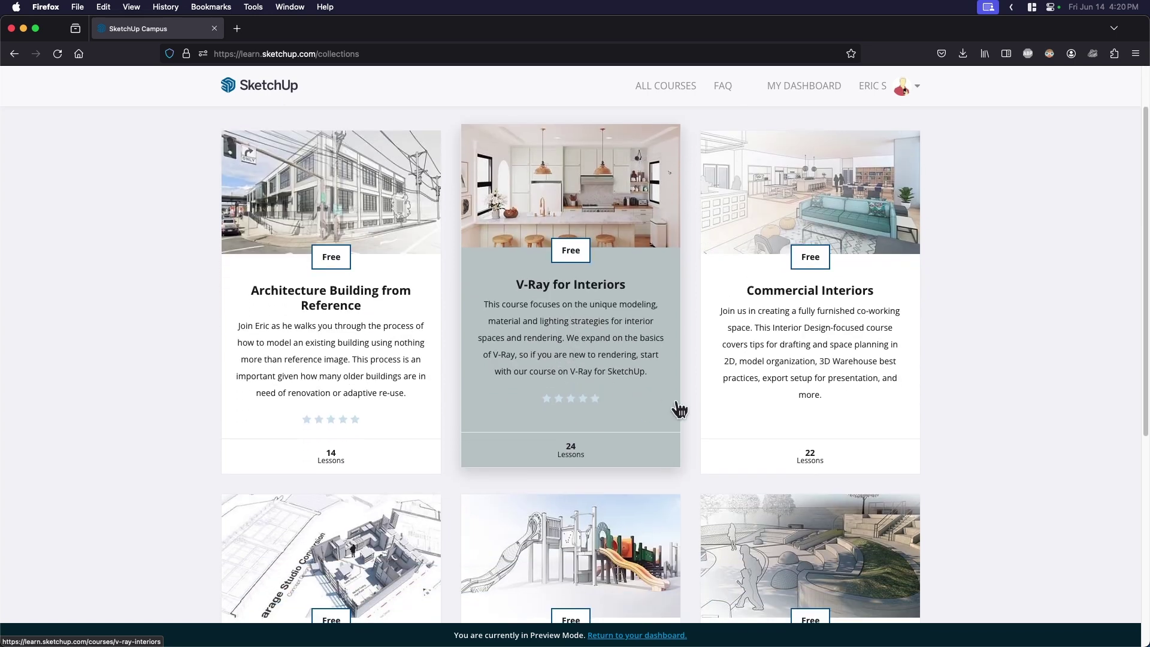
{"action": "scroll", "coordinate": [678, 407], "scroll_direction": "up", "scroll_amount": 1}
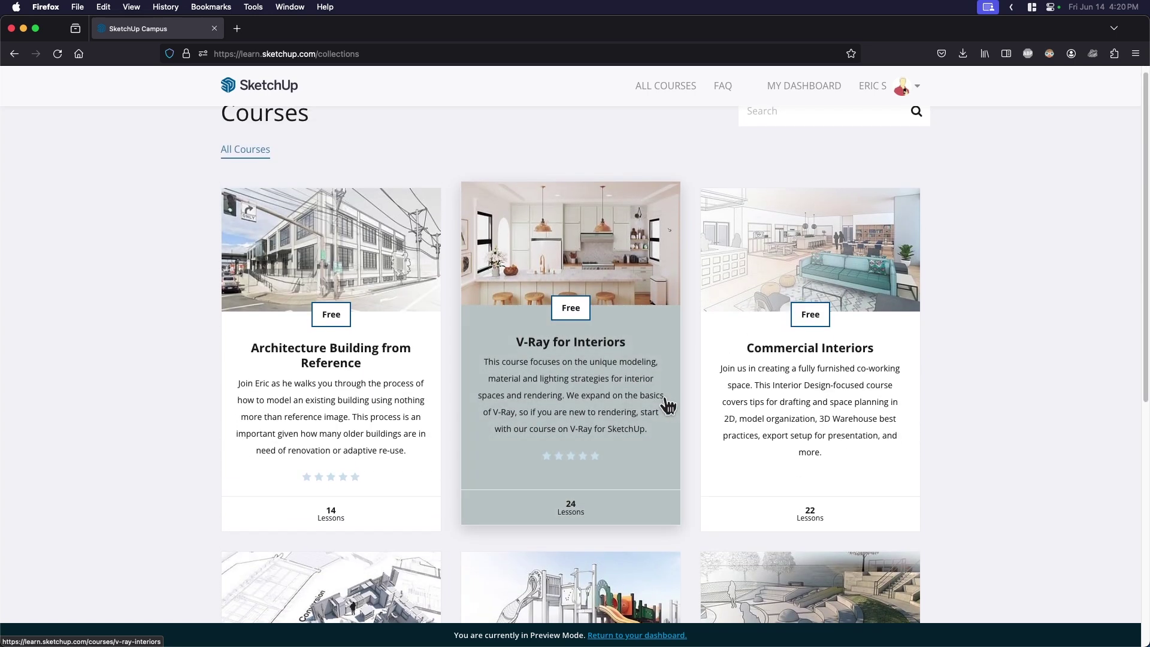